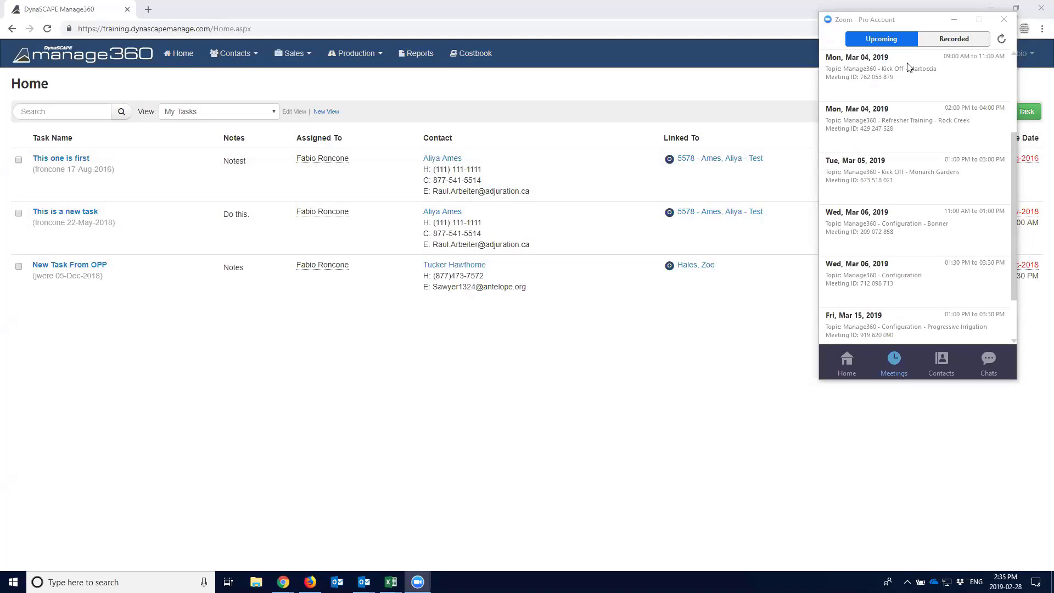
Step: Minimize the Zoom meetings window and switch to the ClientConfigurationNew.xlsx workbook in Excel
{"action": "left_click", "coordinate": [954, 20]}
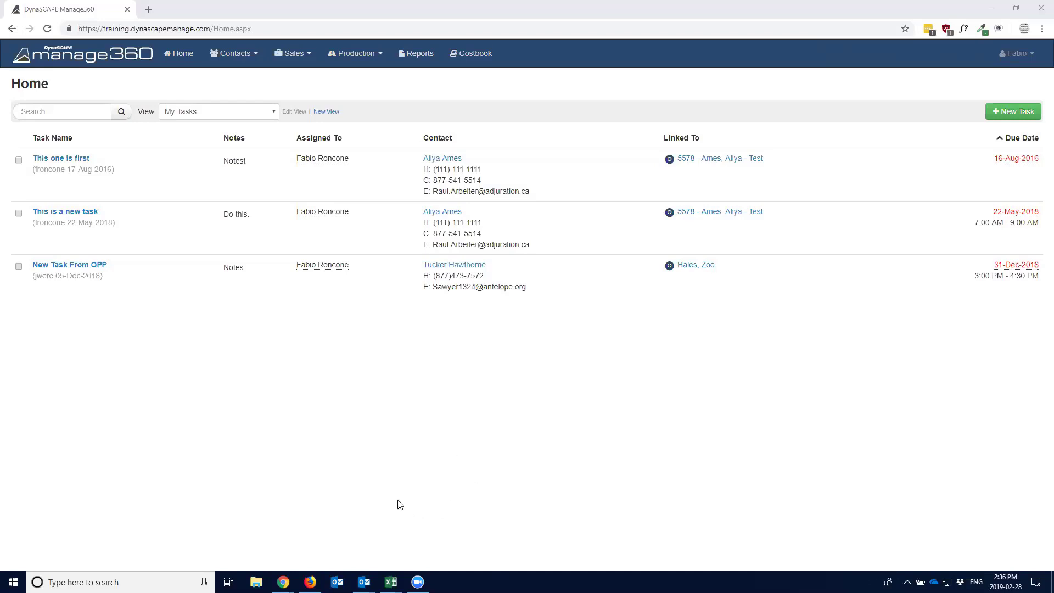
{"action": "mouse_move", "coordinate": [390, 581]}
{"action": "left_click", "coordinate": [366, 548]}
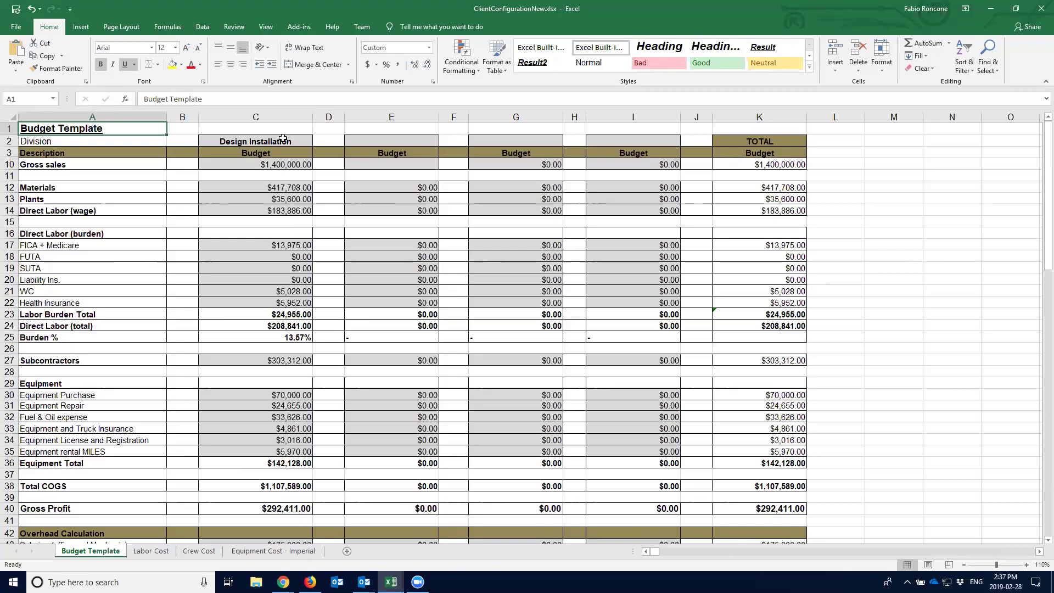
Step: Examine the Design Installation budget column, its gross sales and direct labor wage, and the unused division columns beside it
{"action": "left_click_drag", "start_coordinate": [284, 140], "coordinate": [286, 486]}
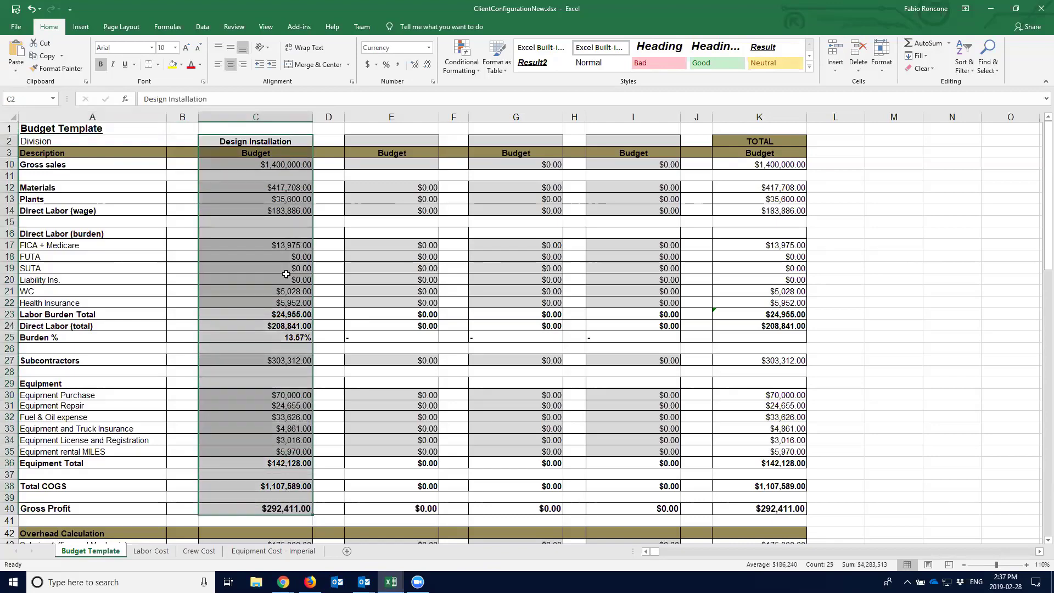
{"action": "left_click", "coordinate": [275, 141]}
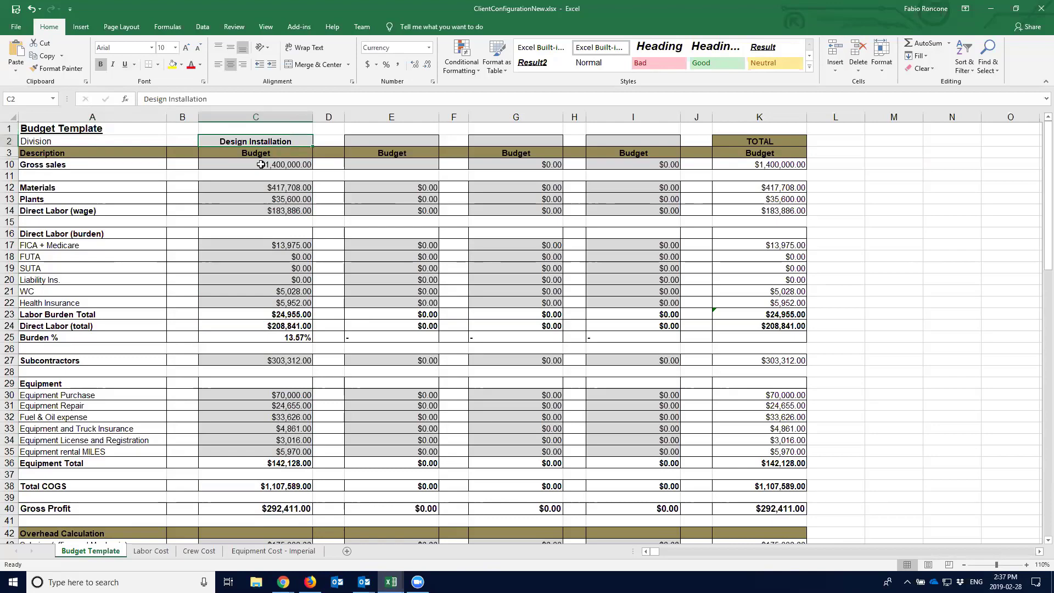
{"action": "left_click", "coordinate": [260, 163]}
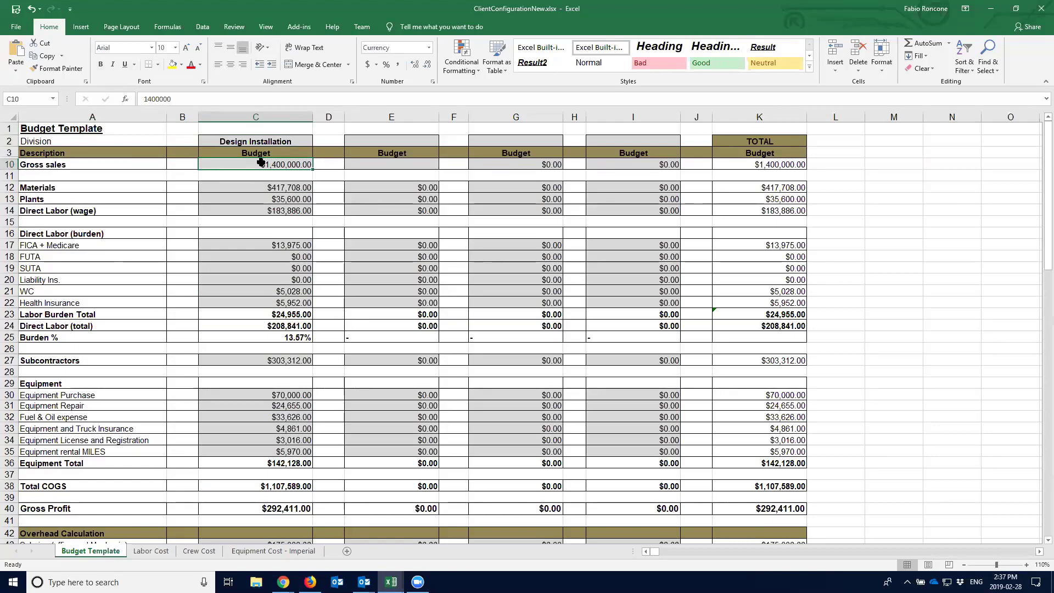
{"action": "left_click", "coordinate": [256, 212]}
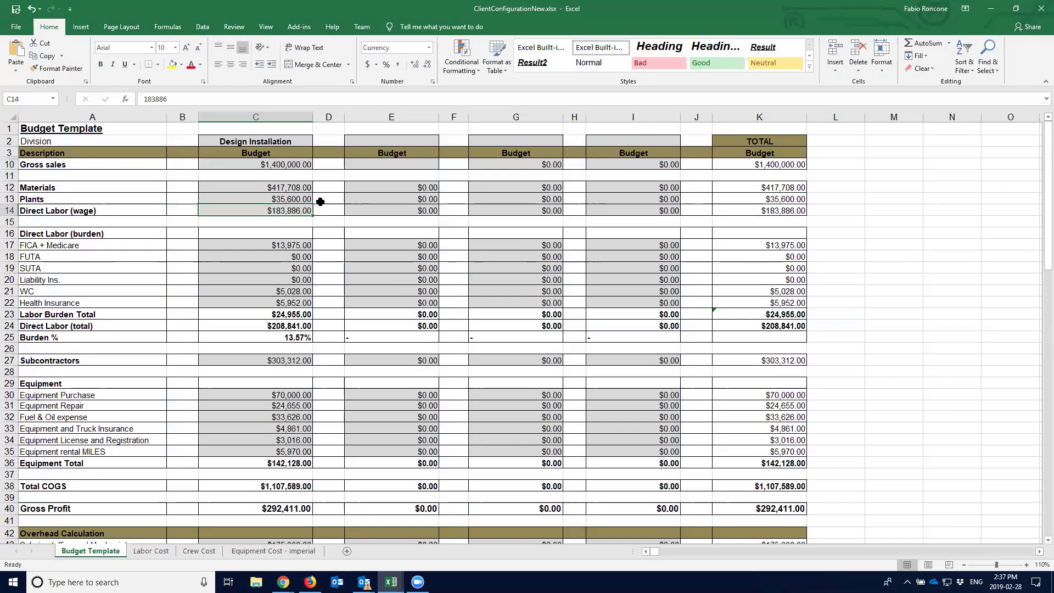
{"action": "left_click", "coordinate": [281, 117]}
{"action": "left_click", "coordinate": [371, 118]}
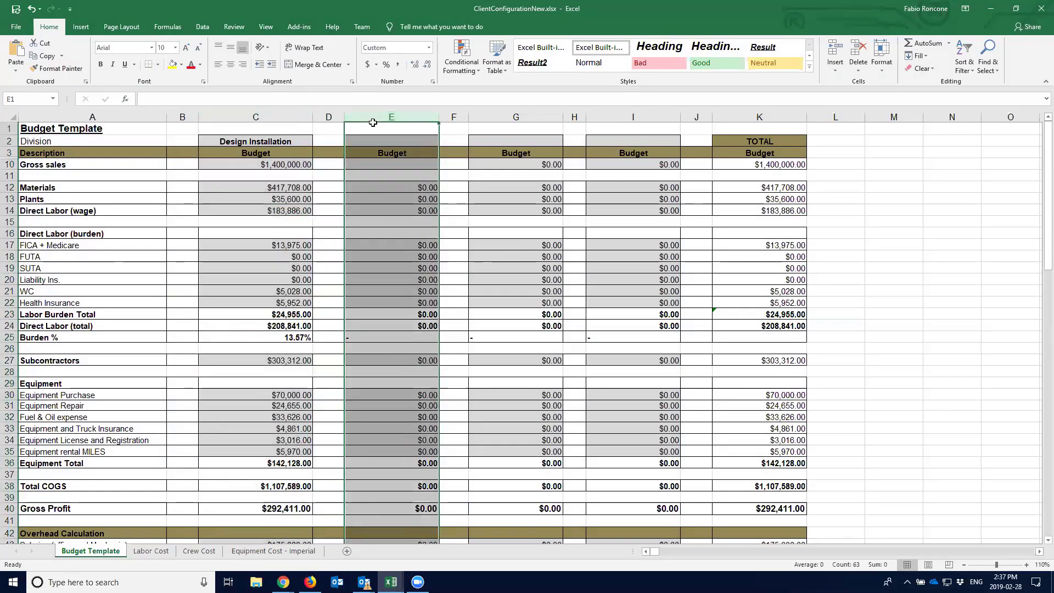
{"action": "left_click", "coordinate": [497, 126]}
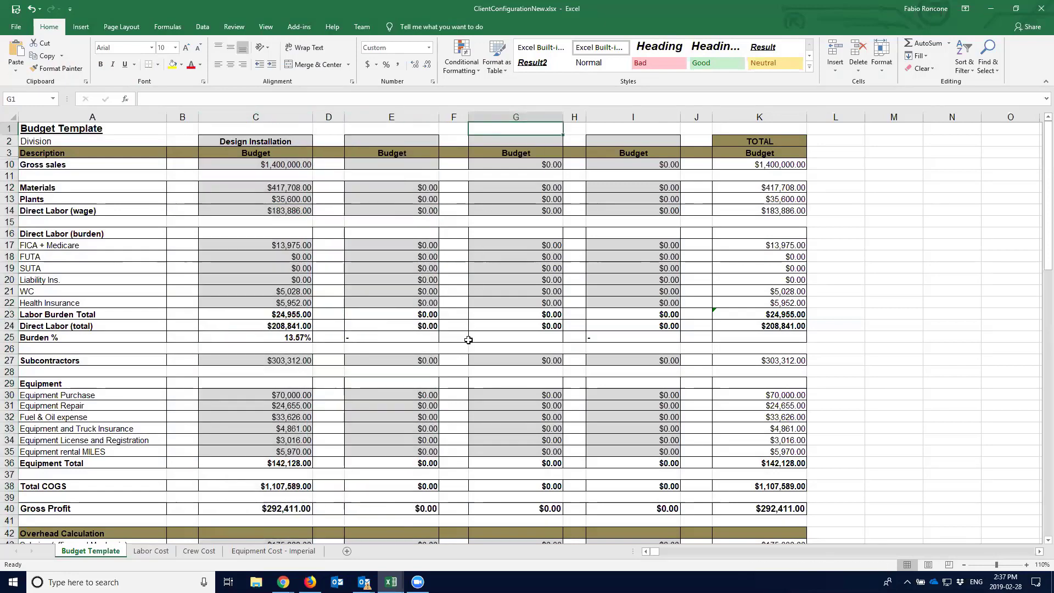
Step: Review the Design Installation column from the budget heading to gross profit, plus its overhead calculation rows through Total Overhead
{"action": "left_click", "coordinate": [417, 577]}
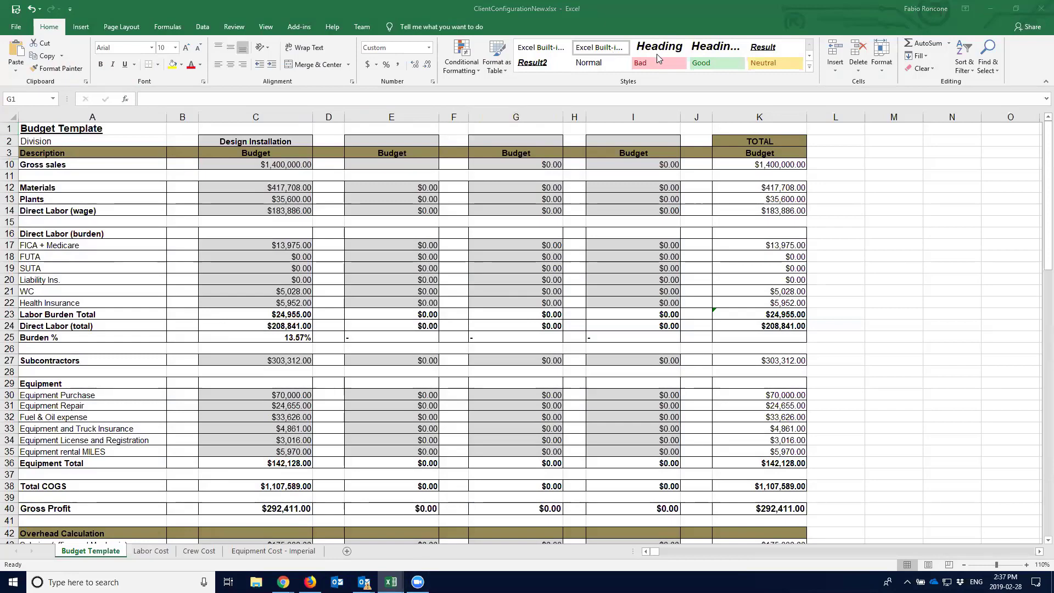
{"action": "left_click", "coordinate": [276, 138]}
{"action": "left_click", "coordinate": [276, 140]}
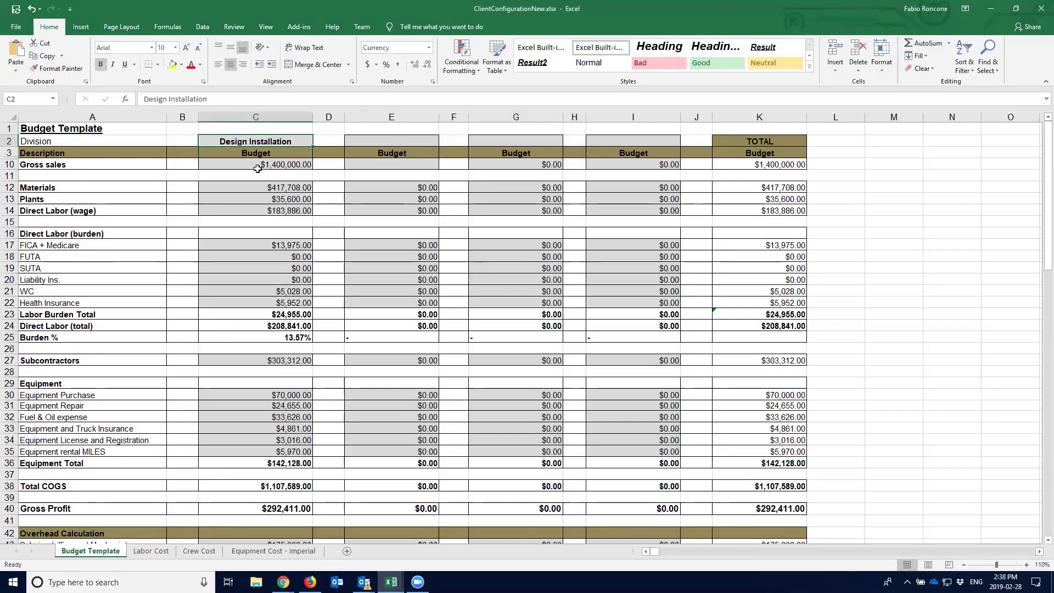
{"action": "left_click_drag", "start_coordinate": [256, 153], "coordinate": [263, 508]}
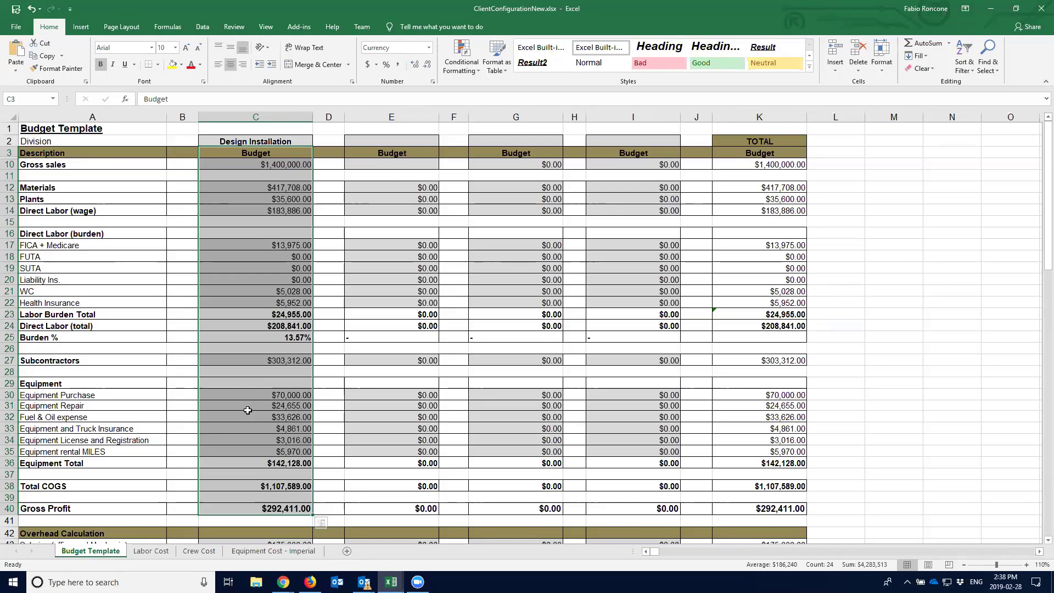
{"action": "left_click", "coordinate": [247, 416]}
{"action": "scroll", "coordinate": [258, 389], "scroll_direction": "down", "scroll_amount": 6}
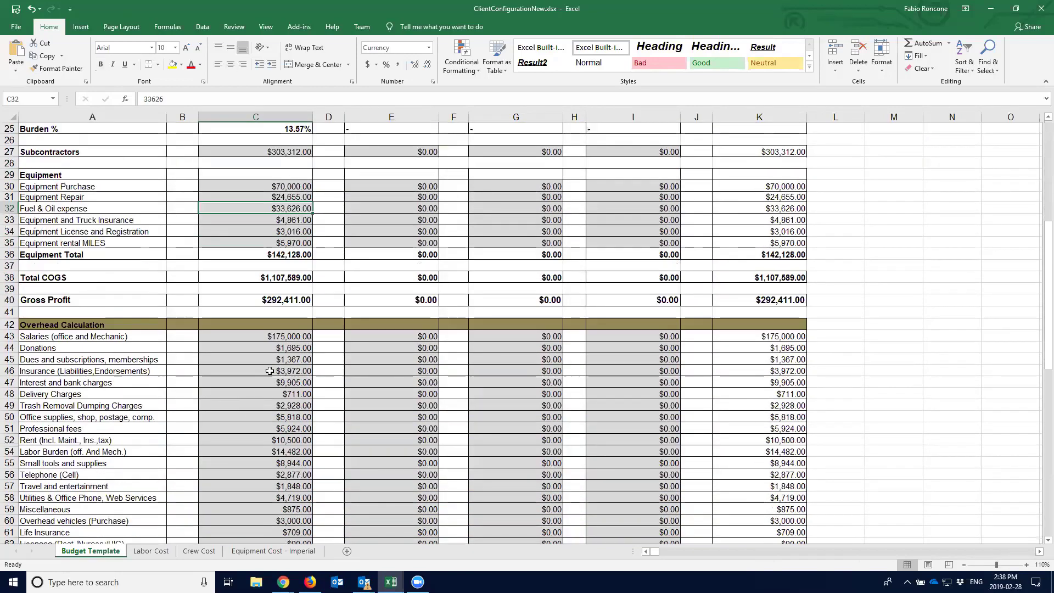
{"action": "left_click_drag", "start_coordinate": [269, 328], "coordinate": [269, 521]}
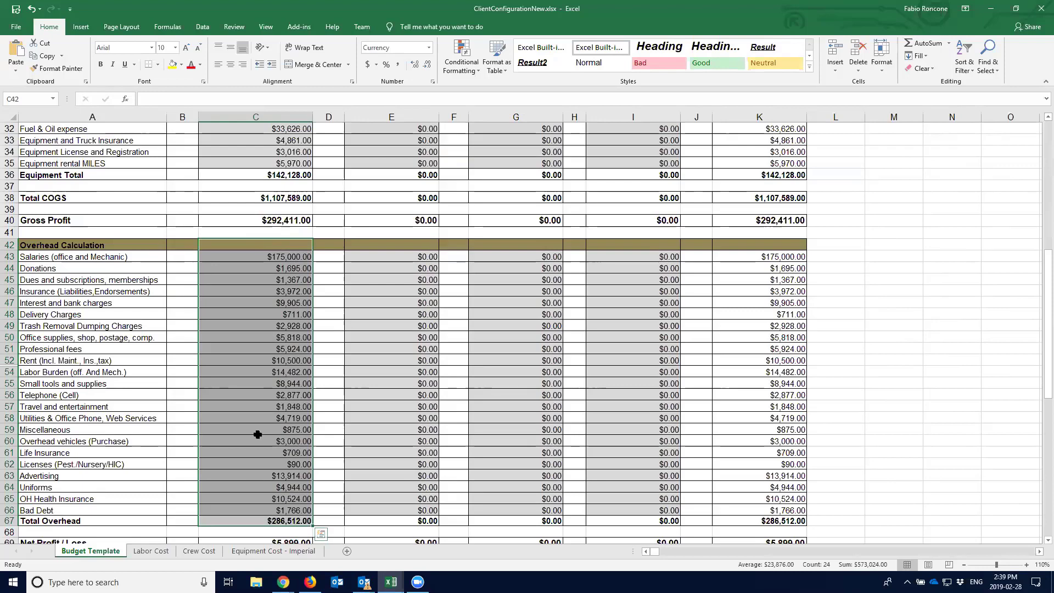
Step: Inspect the Design Installation cost rows down to Equipment Total, the Materials entry, and the first two division name cells
{"action": "scroll", "coordinate": [257, 434], "scroll_direction": "up", "scroll_amount": 9}
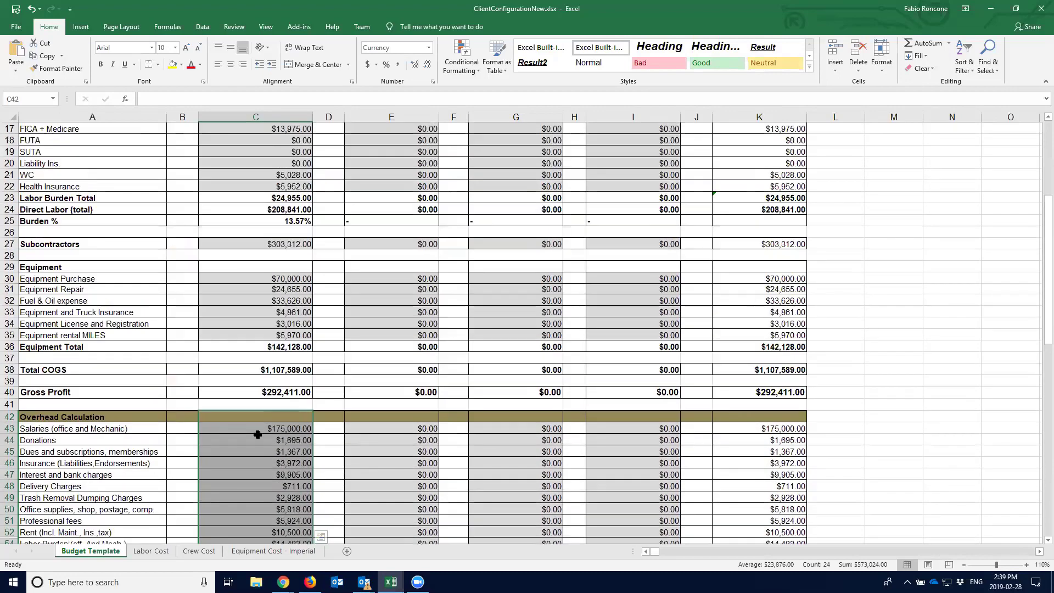
{"action": "left_click_drag", "start_coordinate": [283, 142], "coordinate": [292, 465]}
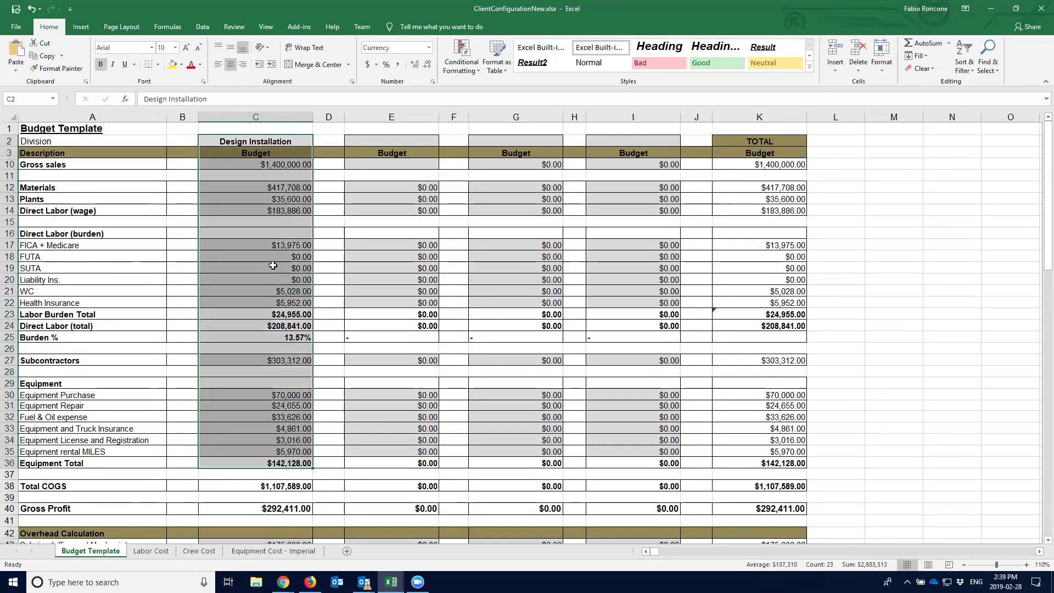
{"action": "left_click", "coordinate": [216, 187]}
{"action": "left_click", "coordinate": [91, 188]}
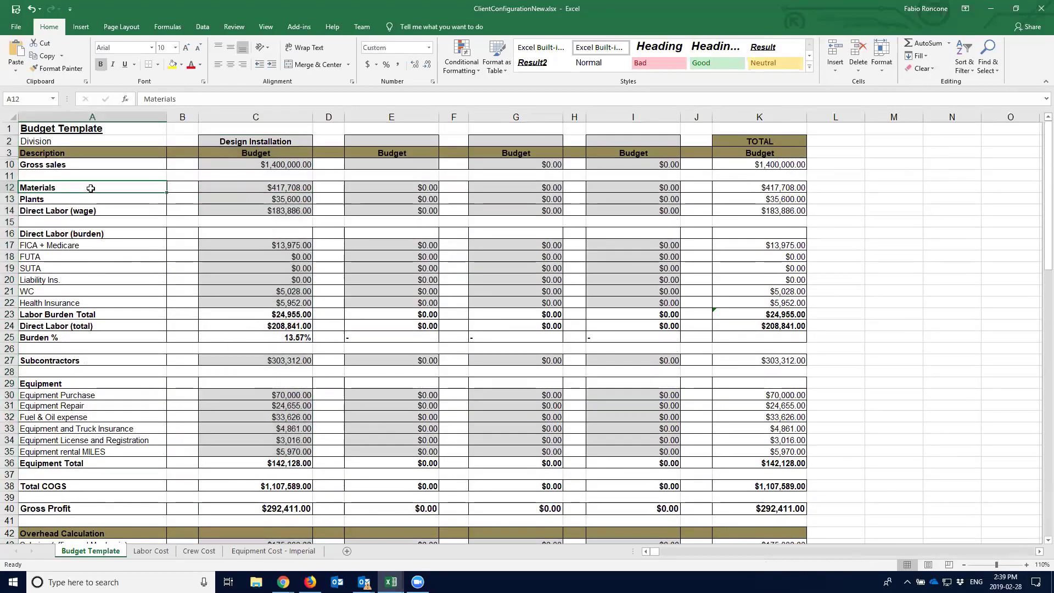
{"action": "left_click", "coordinate": [242, 188]}
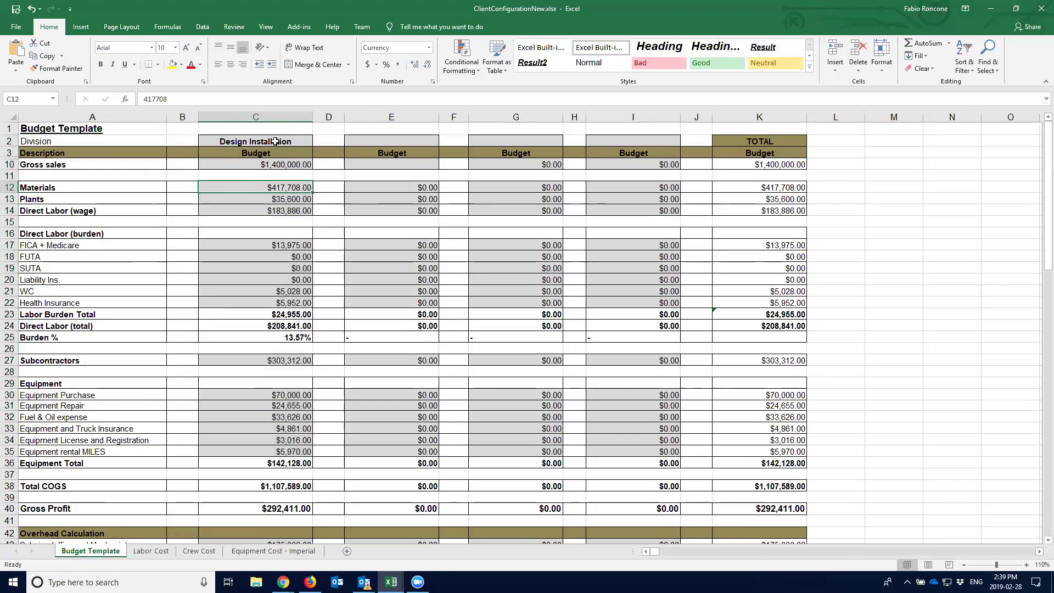
{"action": "left_click", "coordinate": [235, 144]}
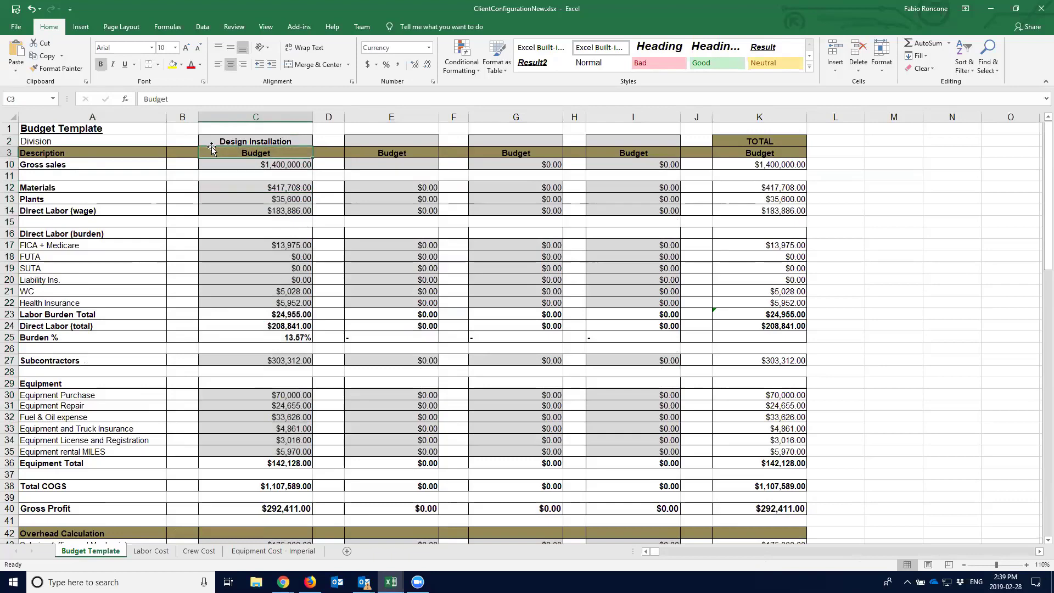
{"action": "left_click", "coordinate": [359, 140]}
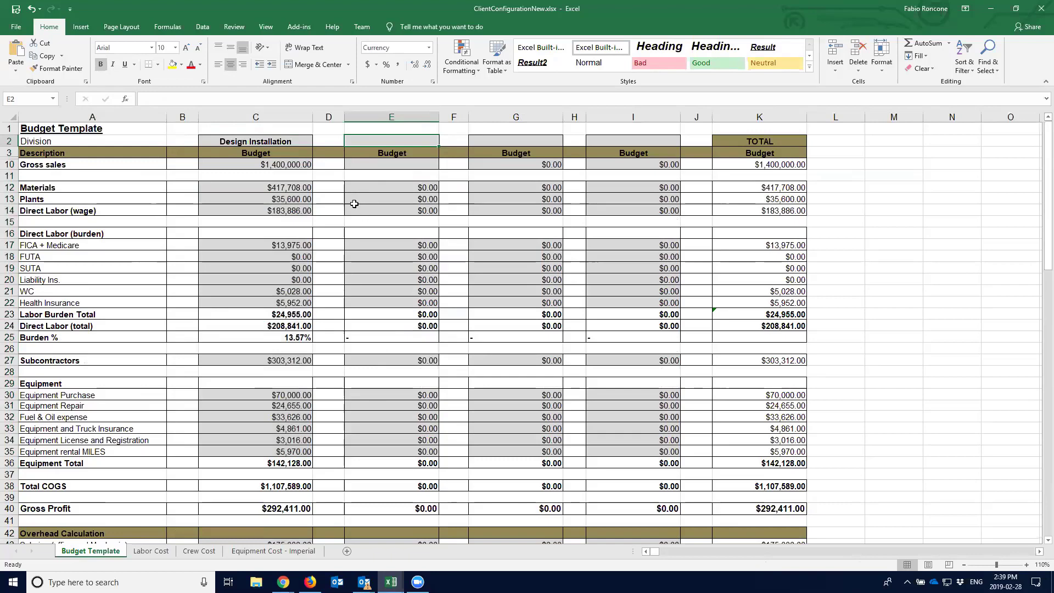
{"action": "left_click", "coordinate": [252, 143]}
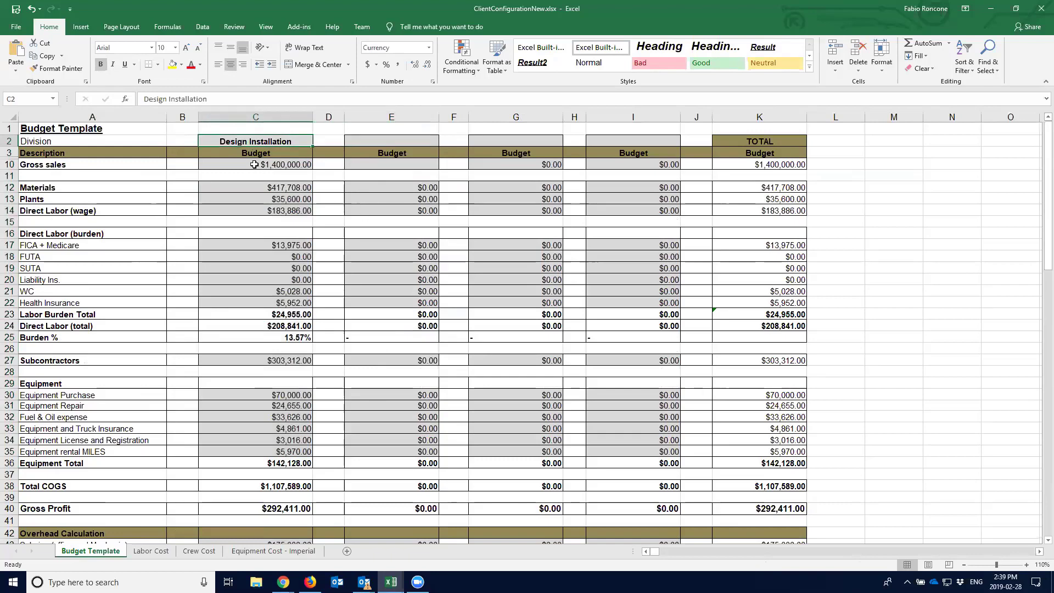
Step: Check the Design Installation entries for gross sales, materials, plants and direct labor wage
{"action": "left_click", "coordinate": [255, 165]}
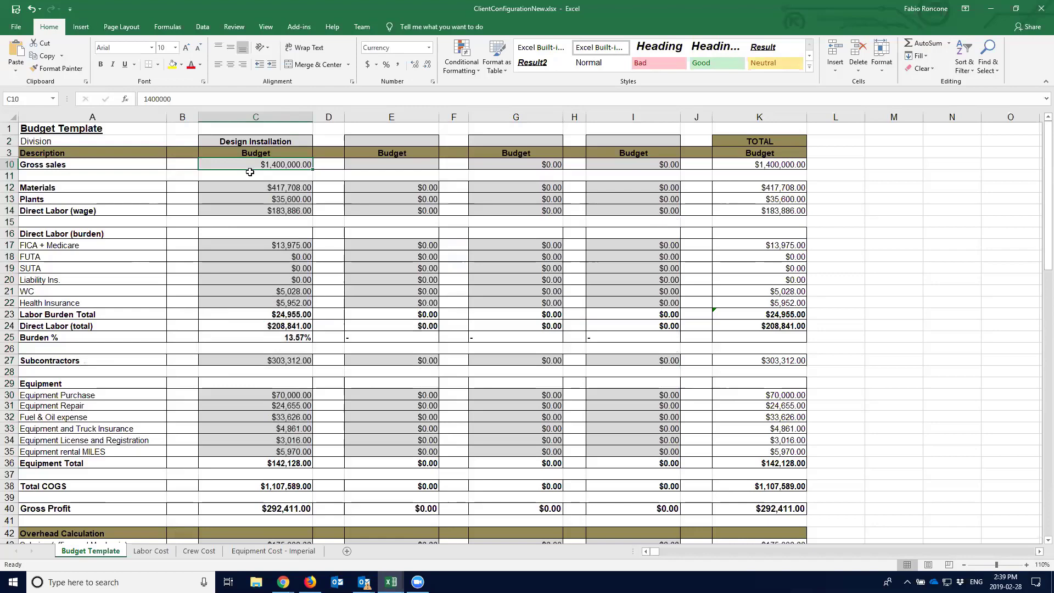
{"action": "left_click", "coordinate": [242, 189]}
{"action": "left_click", "coordinate": [244, 200]}
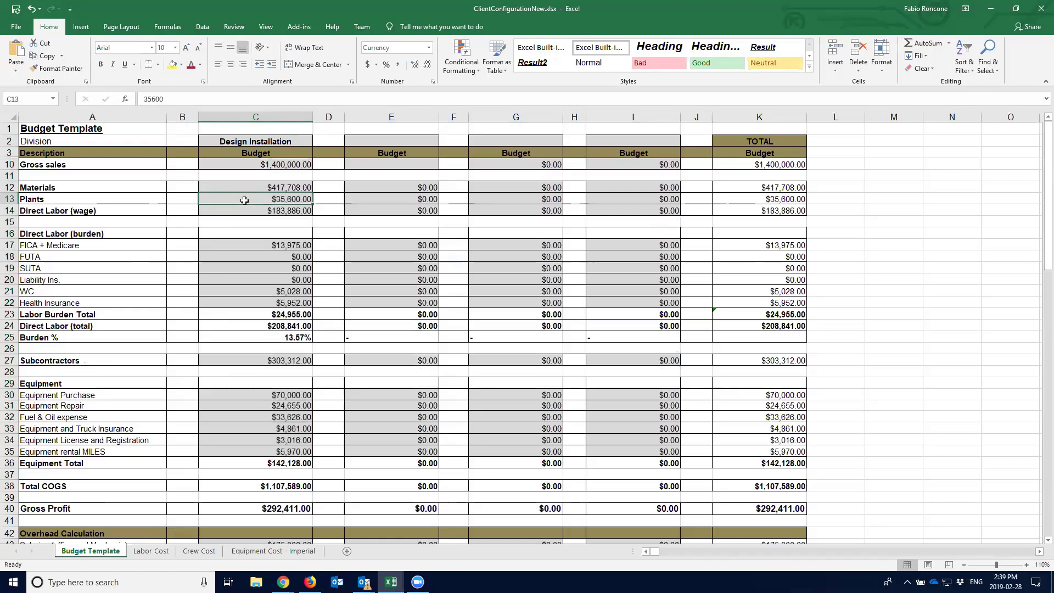
{"action": "left_click", "coordinate": [251, 187]}
{"action": "key", "text": "Down"}
{"action": "key", "text": "Down"}
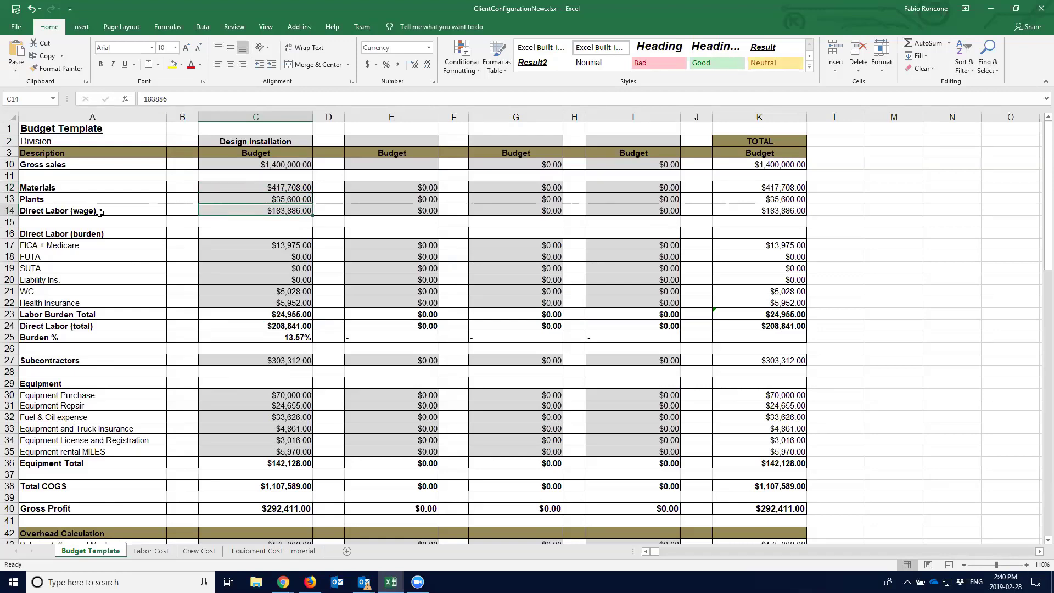
Step: Examine the direct labor wage row and the burden items from FICA + Medicare through Health Insurance for Design Installation
{"action": "left_click", "coordinate": [136, 212]}
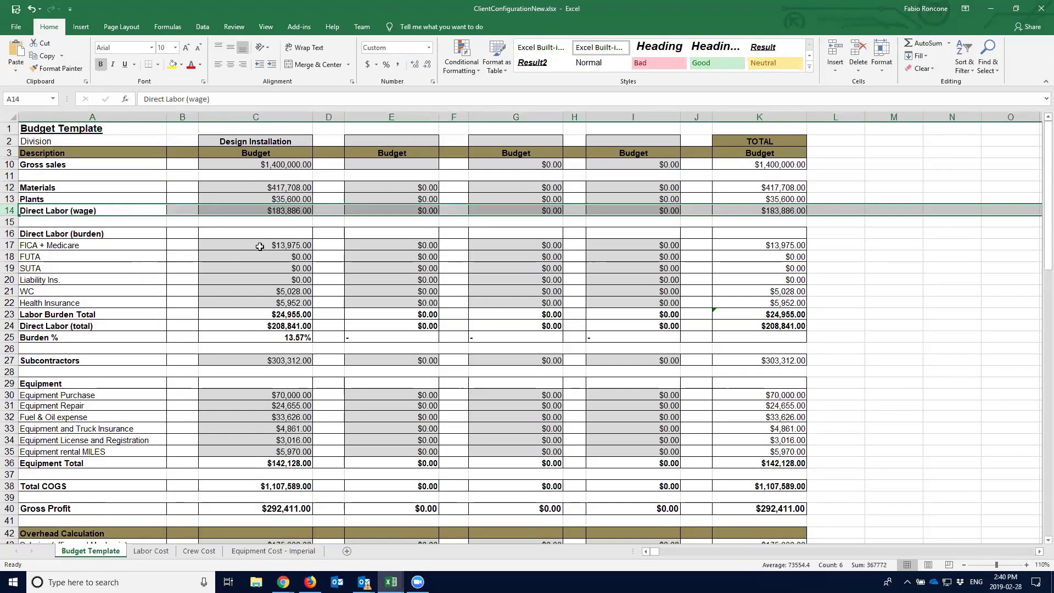
{"action": "left_click_drag", "start_coordinate": [258, 245], "coordinate": [247, 300]}
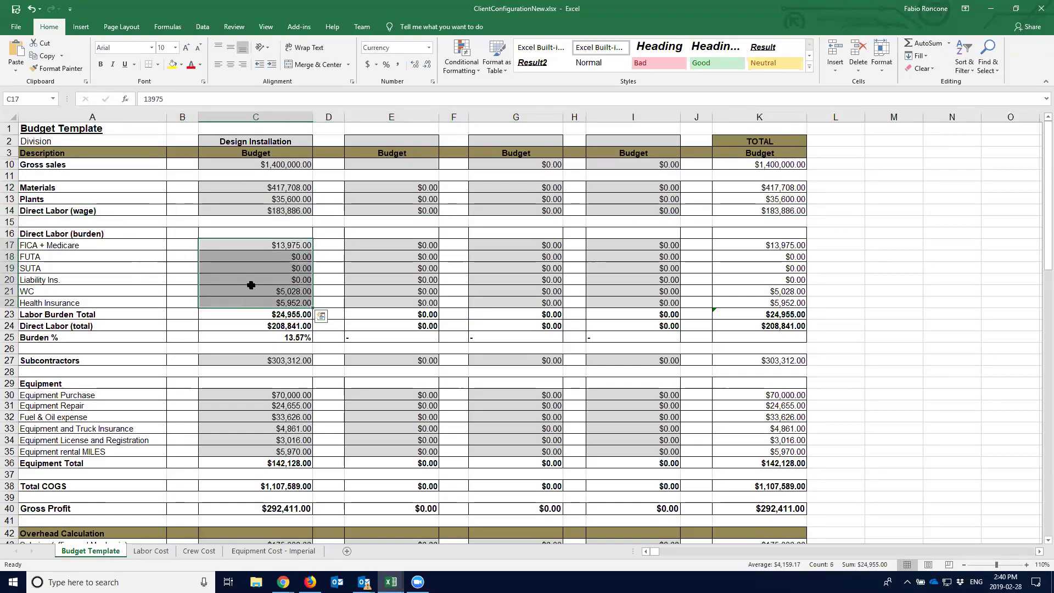
{"action": "left_click", "coordinate": [147, 258]}
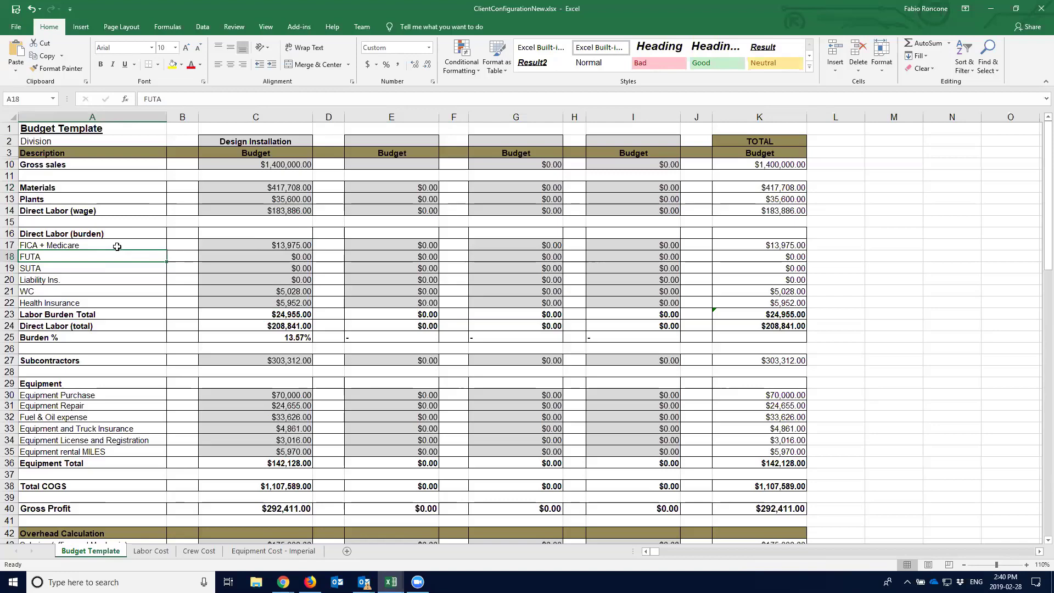
{"action": "left_click_drag", "start_coordinate": [241, 245], "coordinate": [241, 314]}
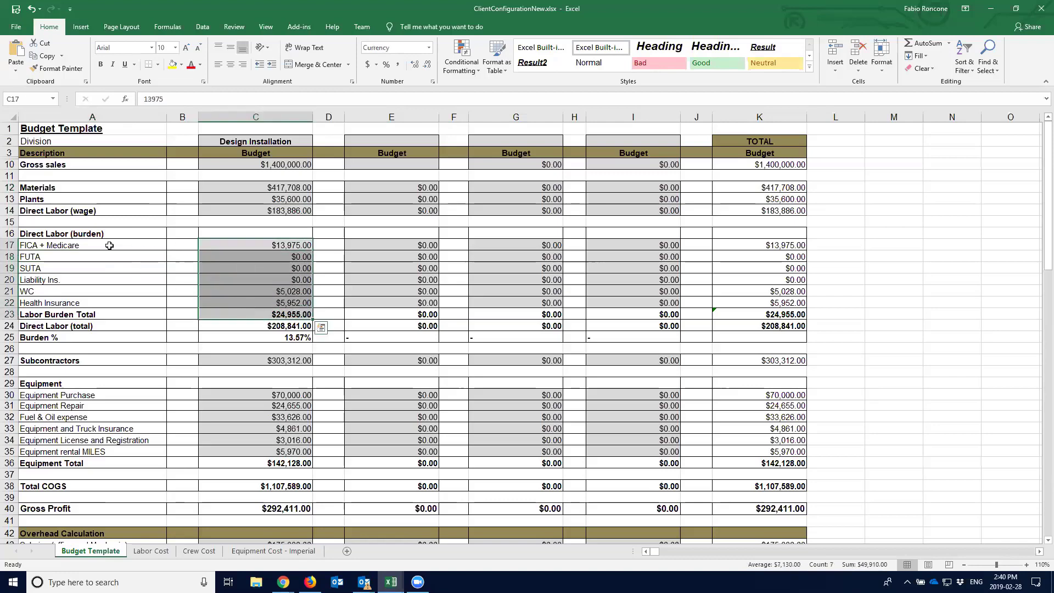
{"action": "left_click_drag", "start_coordinate": [110, 245], "coordinate": [110, 298]}
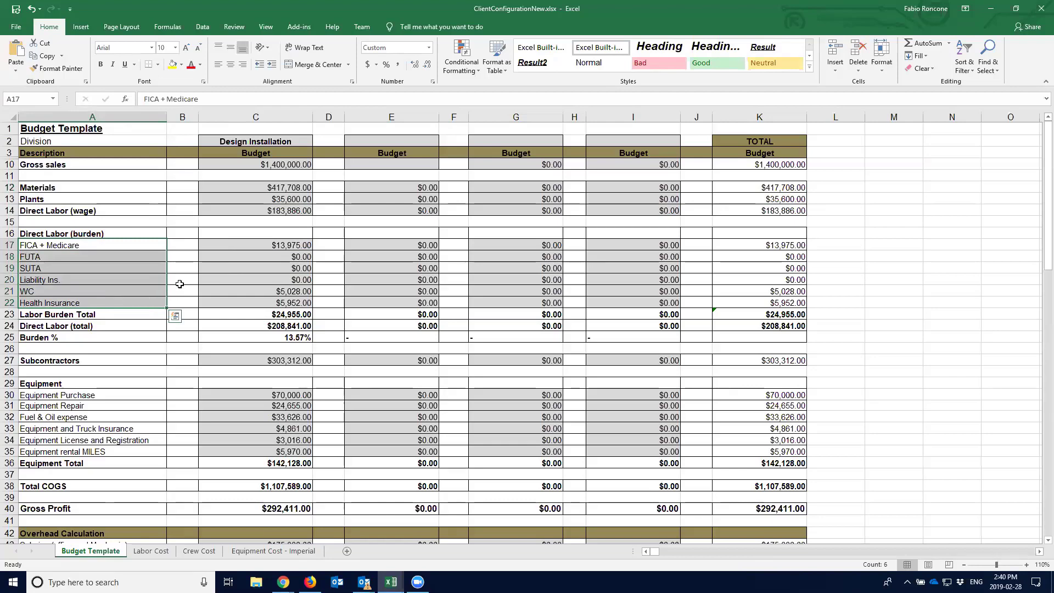
{"action": "left_click_drag", "start_coordinate": [262, 251], "coordinate": [261, 288]}
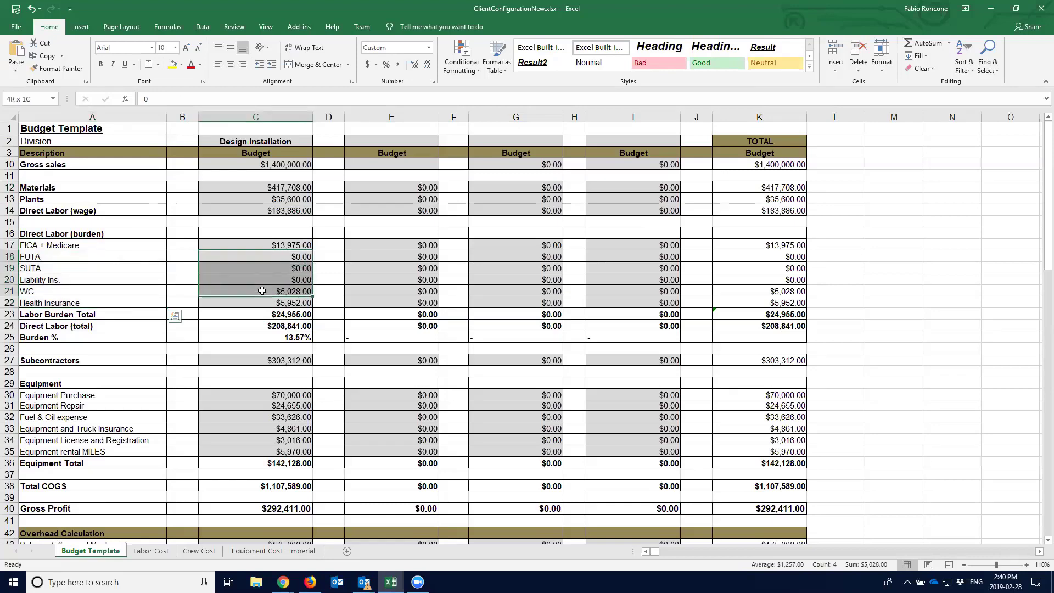
Step: Inspect how direct labor wage and the burden items feed the Burden % and Direct Labor (total) formulas
{"action": "left_click", "coordinate": [261, 210]}
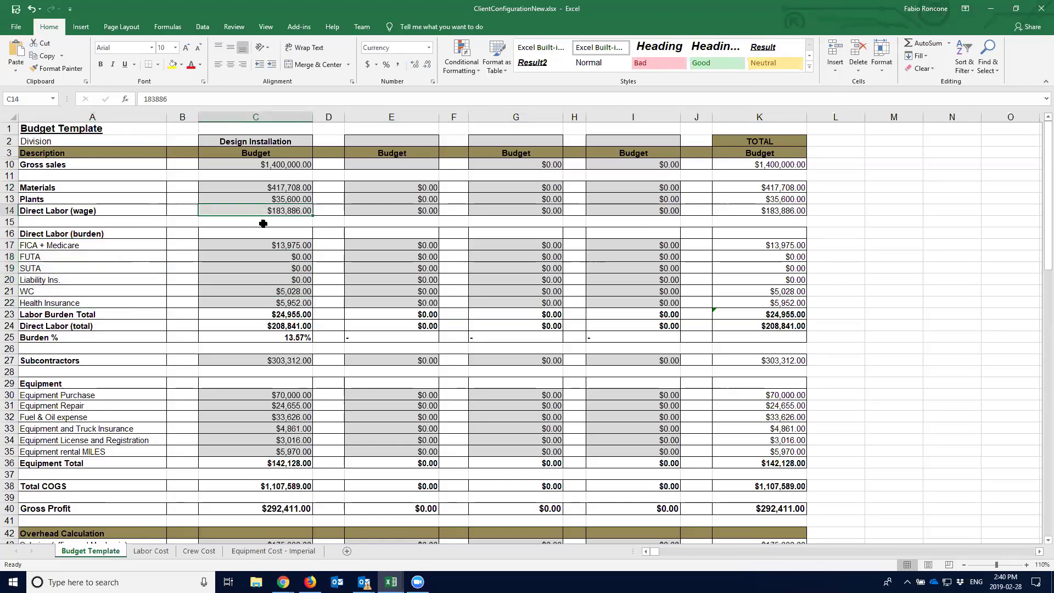
{"action": "left_click", "coordinate": [277, 337]}
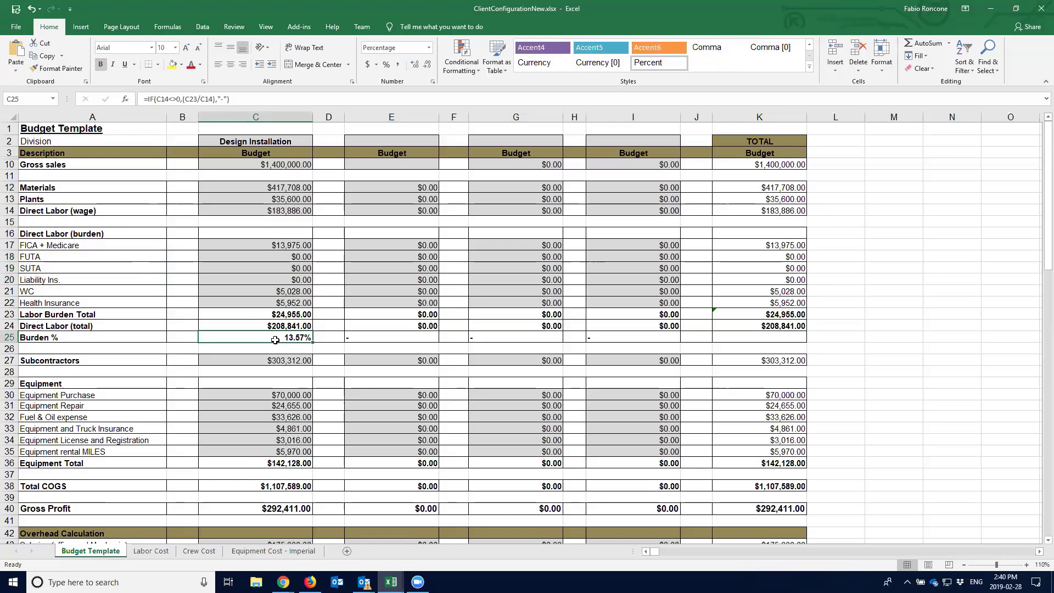
{"action": "left_click", "coordinate": [254, 212]}
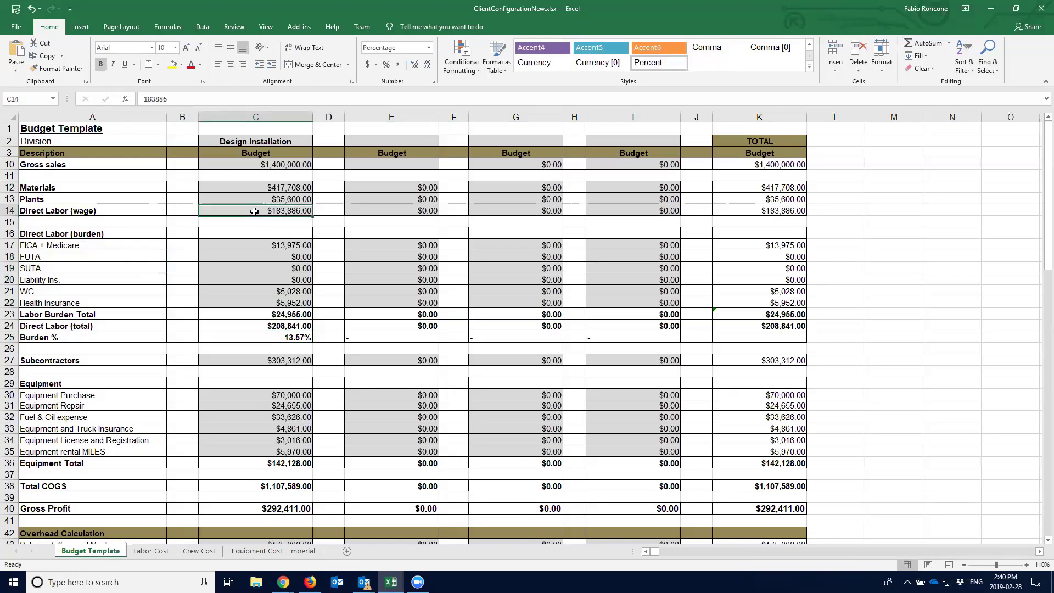
{"action": "left_click_drag", "start_coordinate": [256, 238], "coordinate": [265, 305]}
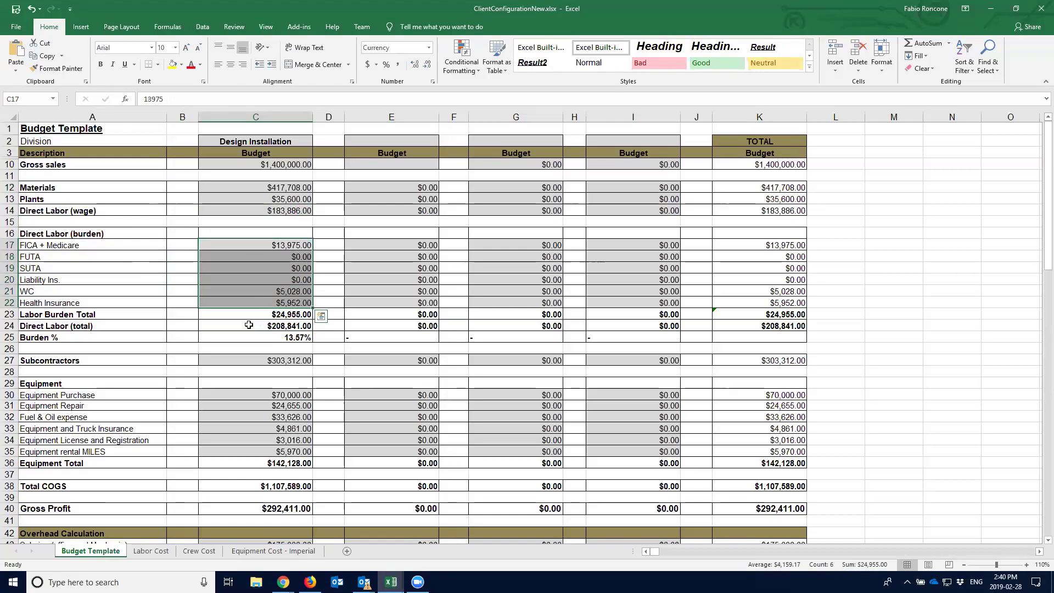
{"action": "left_click", "coordinate": [256, 325]}
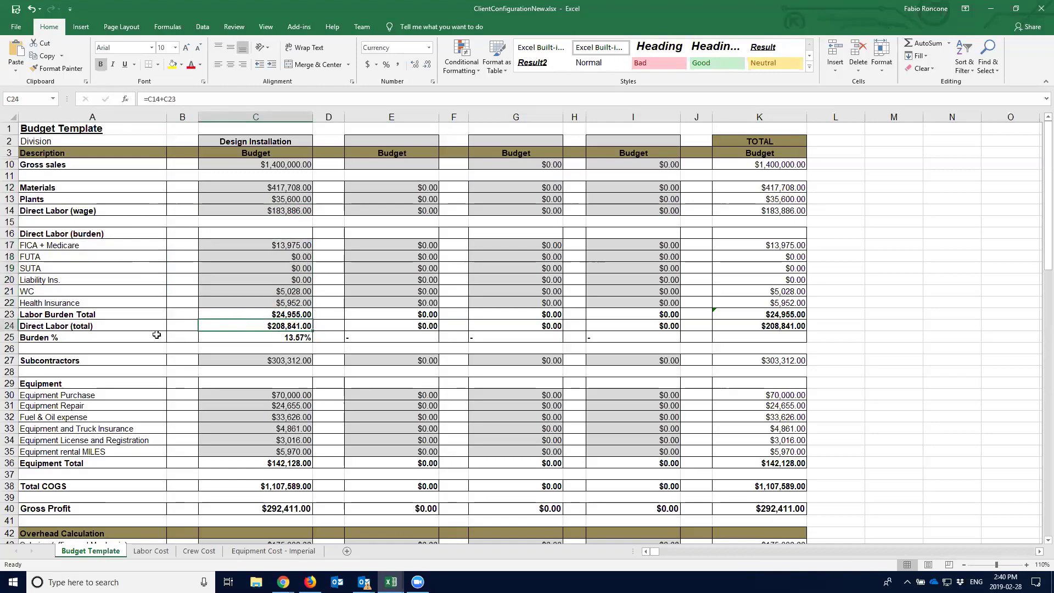
{"action": "left_click", "coordinate": [8, 326]}
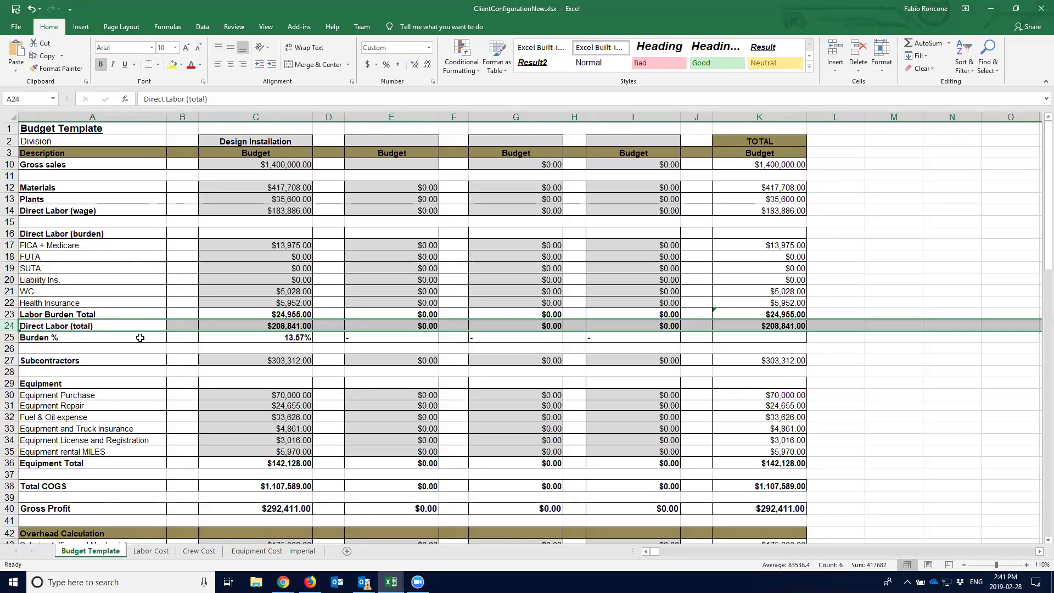
Step: Check the Design Installation Subcontractors entry and the equipment cost entries that feed Equipment Total
{"action": "left_click", "coordinate": [243, 359]}
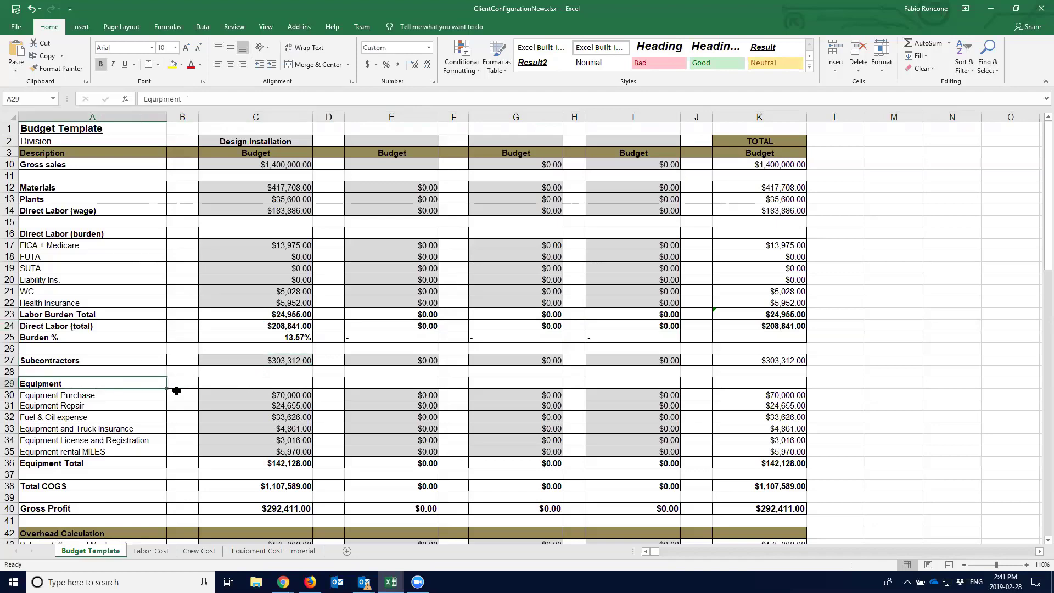
{"action": "left_click_drag", "start_coordinate": [253, 395], "coordinate": [254, 452]}
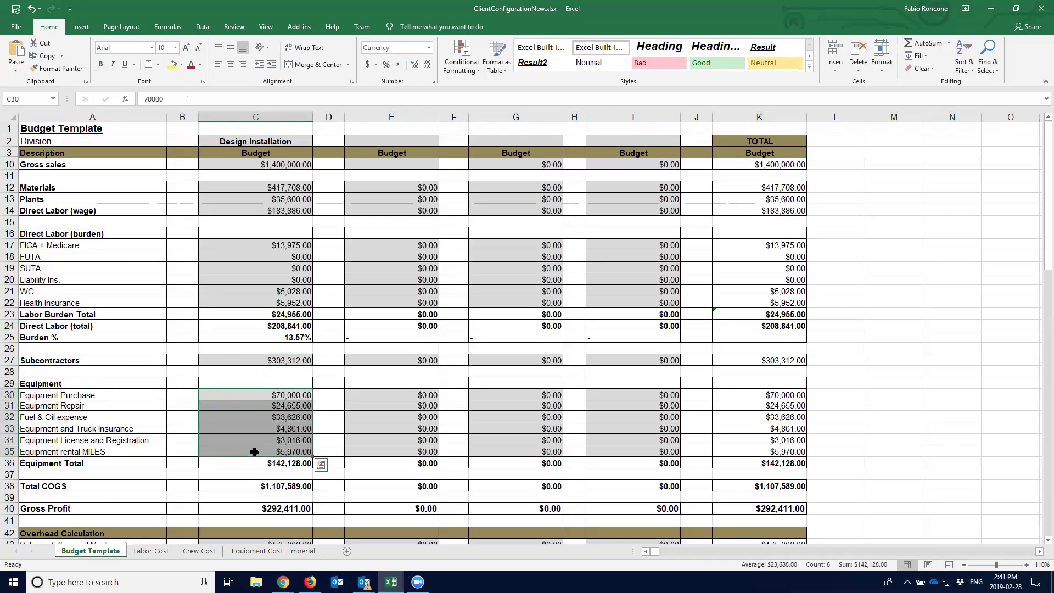
{"action": "left_click", "coordinate": [251, 465]}
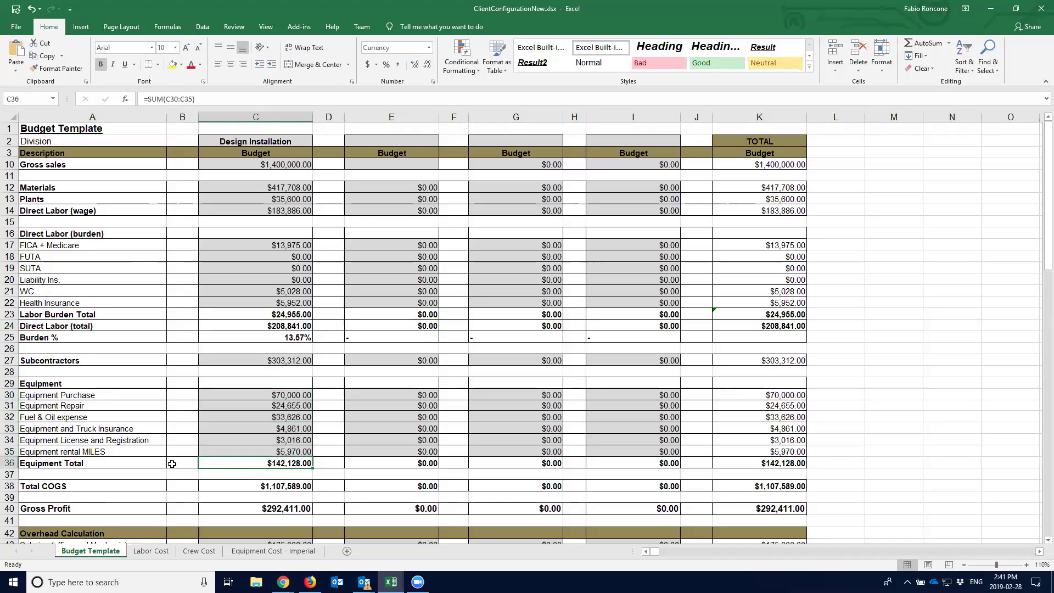
{"action": "left_click", "coordinate": [9, 462]}
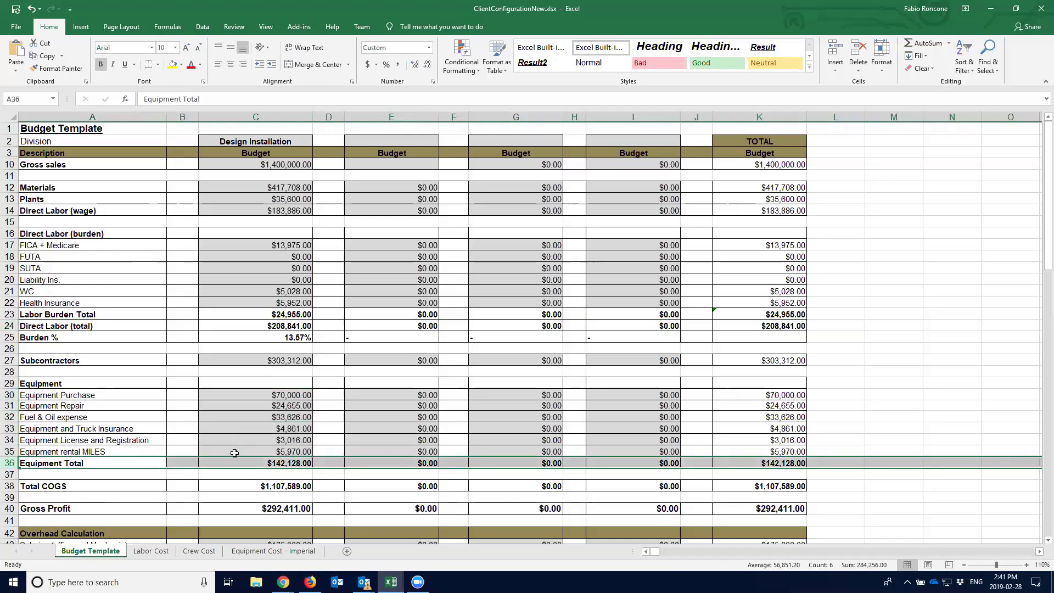
{"action": "left_click_drag", "start_coordinate": [235, 453], "coordinate": [239, 390]}
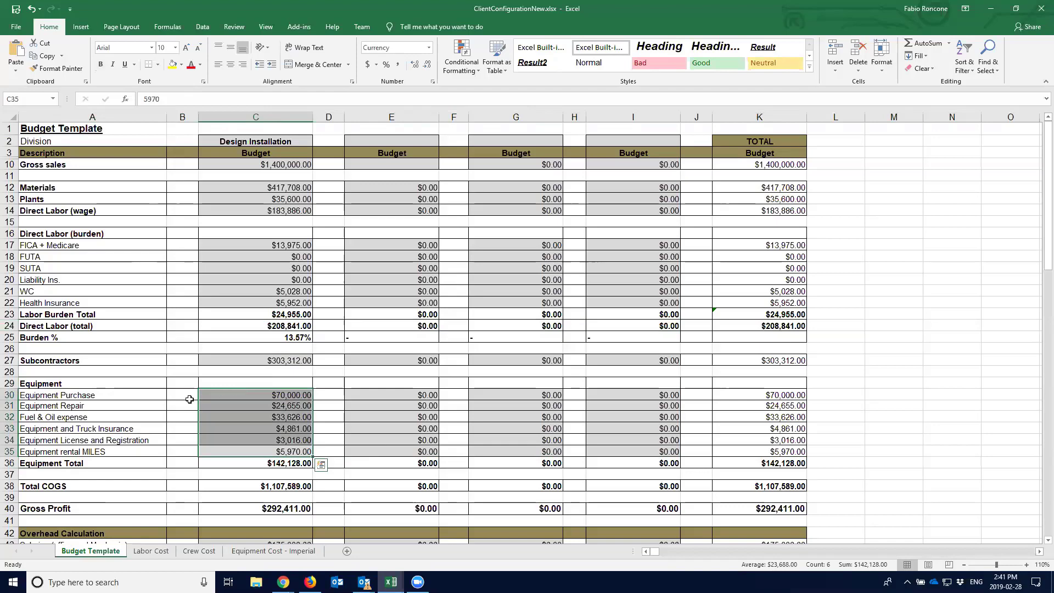
Step: Examine the Equipment Purchase, Equipment Repair and Fuel & Oil expense lines and the Design Installation equipment purchase entry
{"action": "left_click", "coordinate": [139, 395]}
{"action": "left_click", "coordinate": [136, 409]}
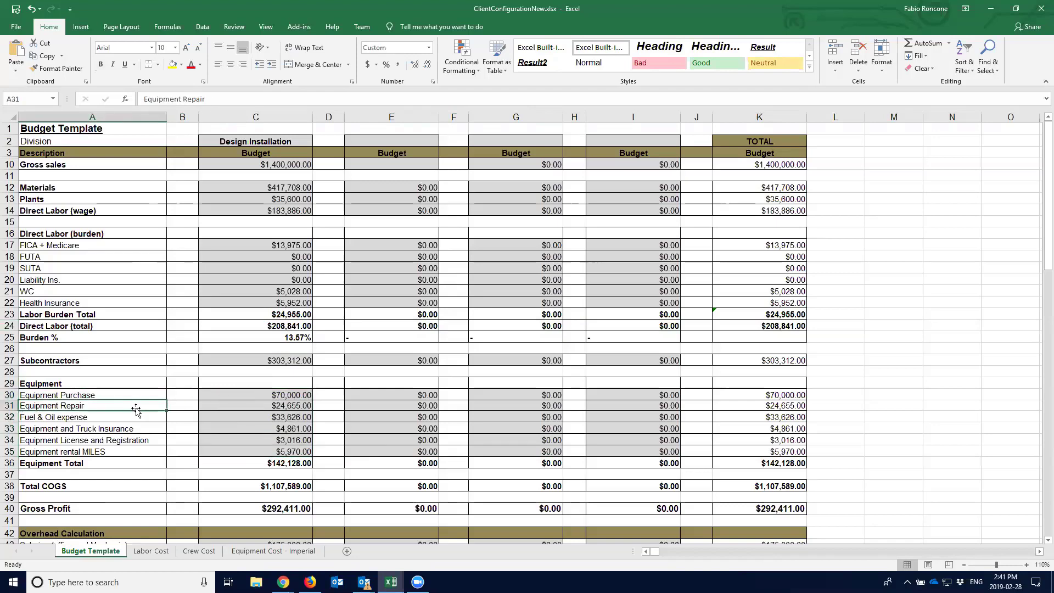
{"action": "left_click", "coordinate": [135, 420]}
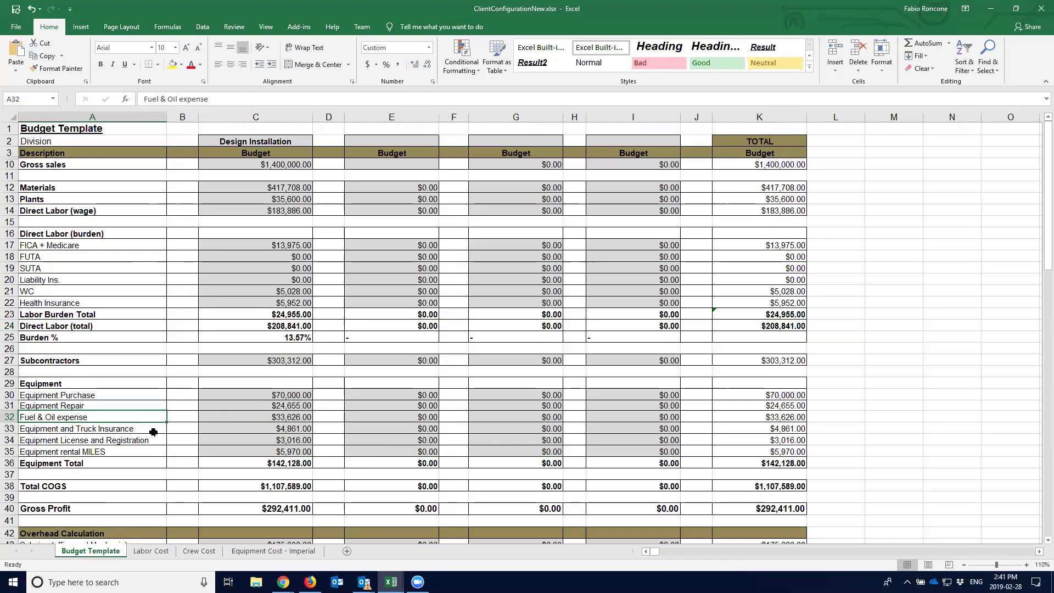
{"action": "left_click", "coordinate": [244, 394]}
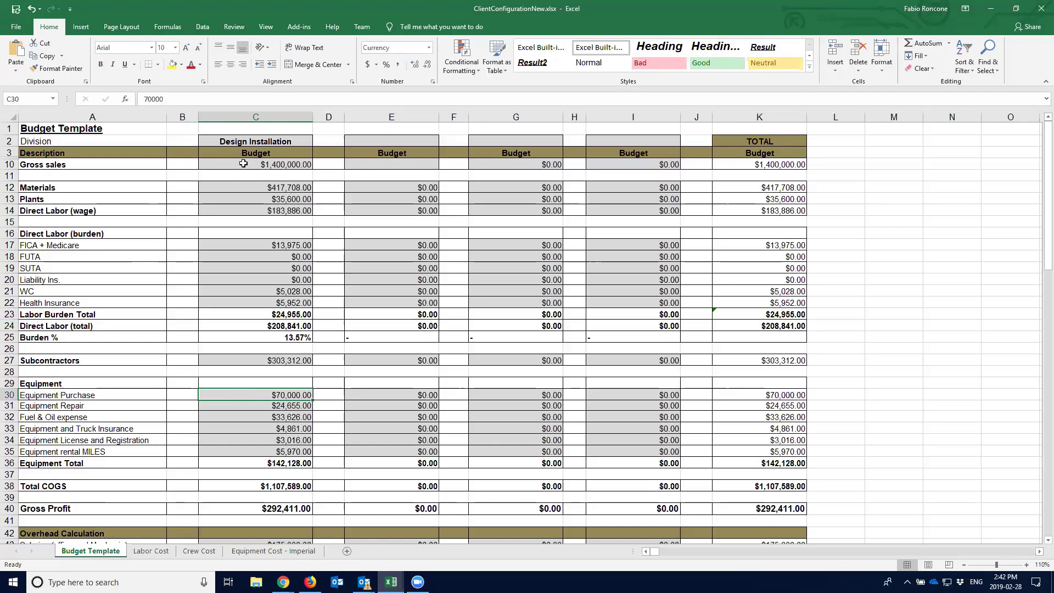
Step: Review the Design Installation column from the division name down to Gross Profit, including the Total COGS and Gross Profit formulas
{"action": "left_click_drag", "start_coordinate": [246, 141], "coordinate": [244, 508]}
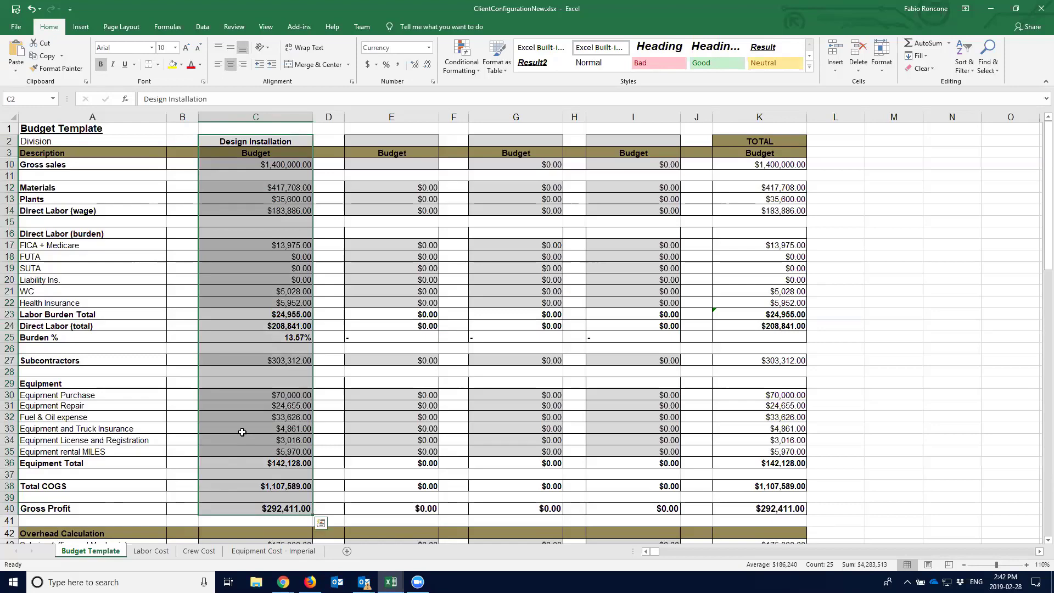
{"action": "left_click", "coordinate": [235, 450]}
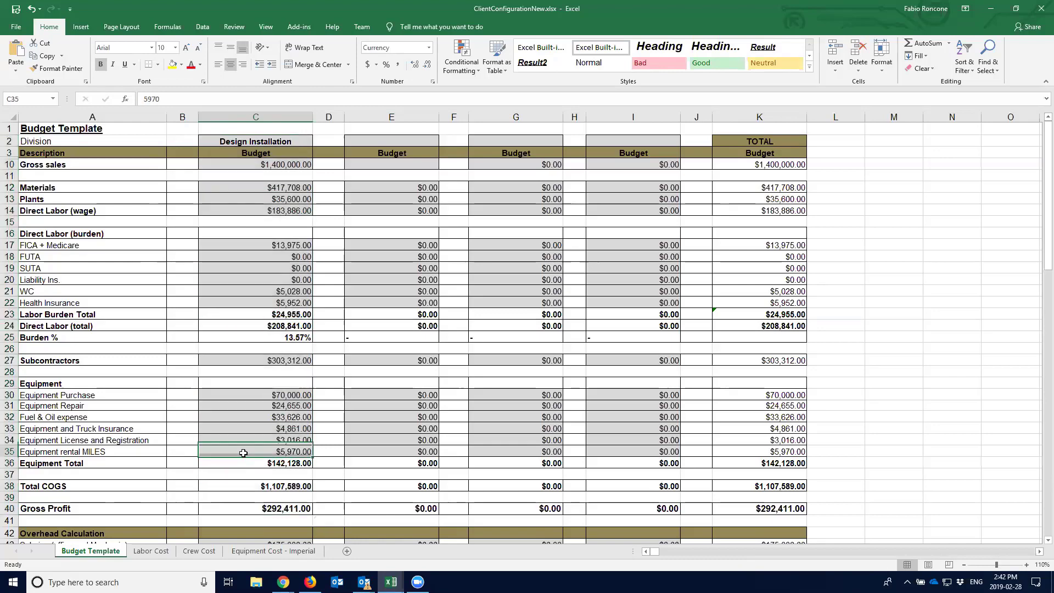
{"action": "scroll", "coordinate": [235, 450], "scroll_direction": "down", "scroll_amount": 4}
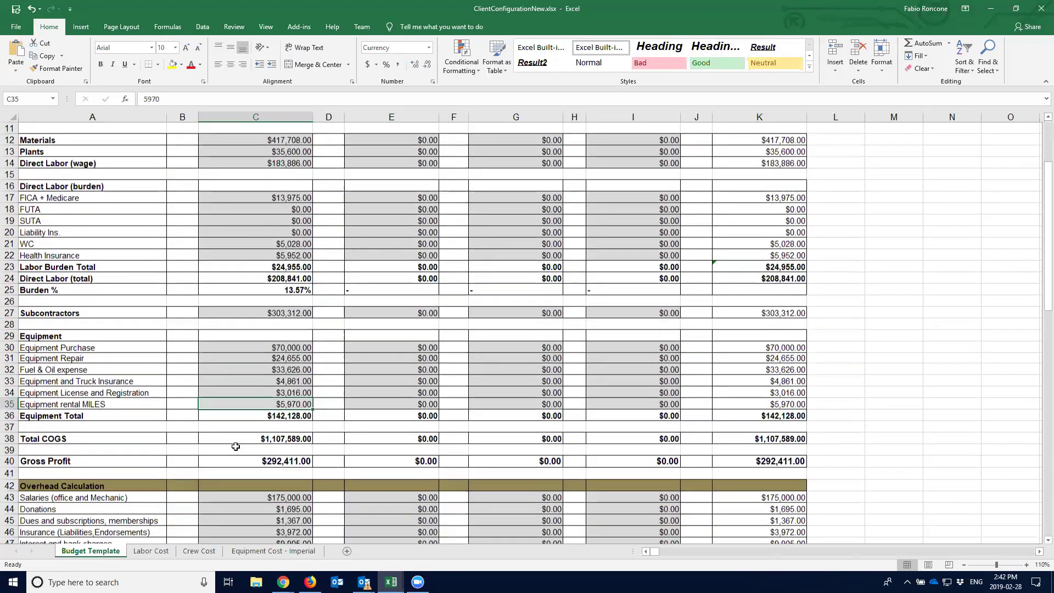
{"action": "left_click", "coordinate": [247, 348]}
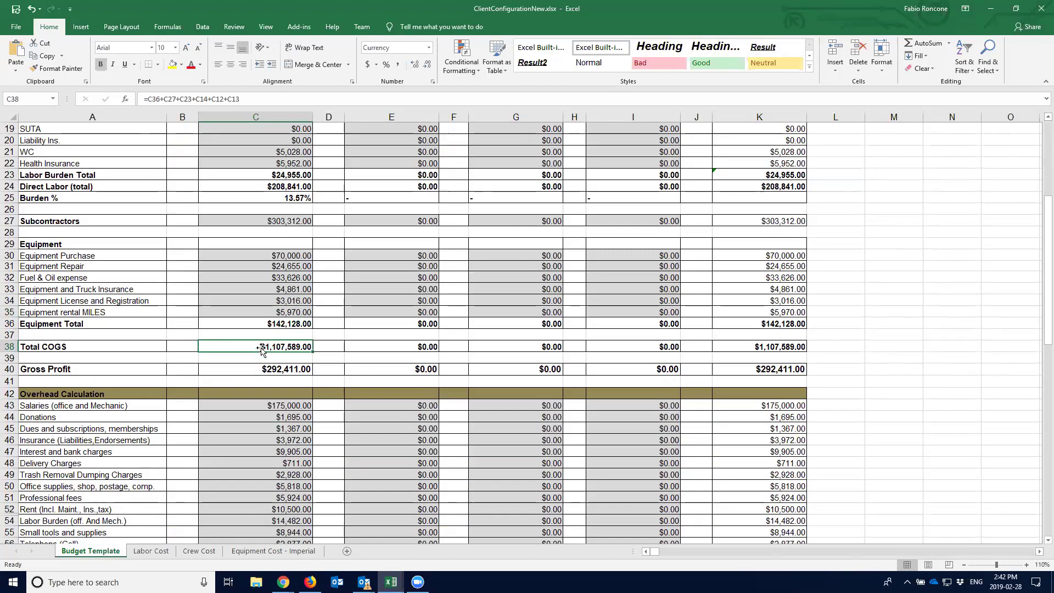
{"action": "left_click", "coordinate": [258, 368]}
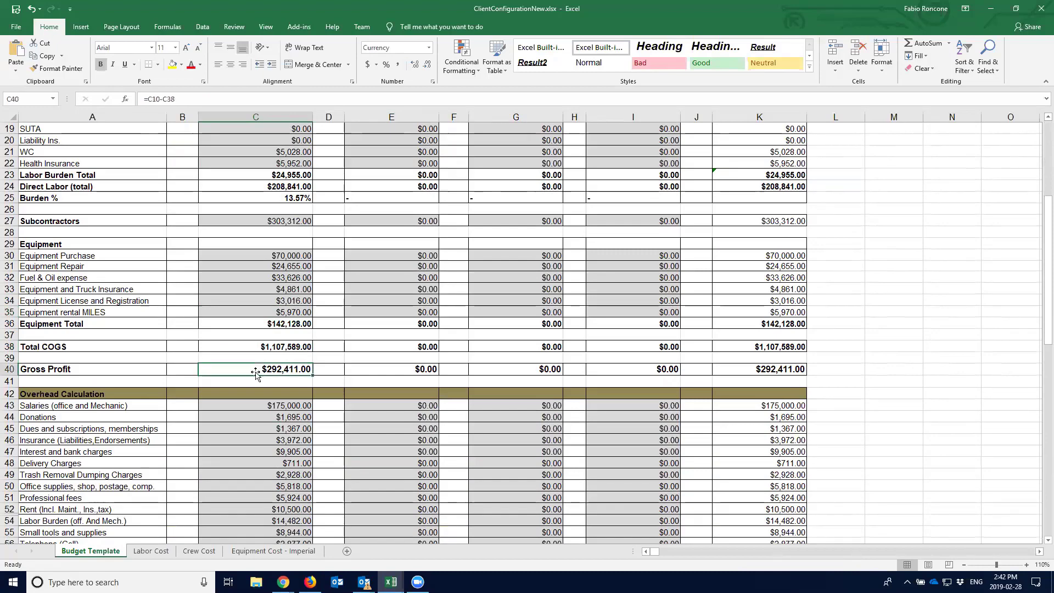
Step: Inspect the Design Installation overhead entries from Salaries (office and Mechanic) through Bad Debt, together with Total Overhead
{"action": "scroll", "coordinate": [245, 383], "scroll_direction": "down", "scroll_amount": 1}
{"action": "scroll", "coordinate": [243, 384], "scroll_direction": "down", "scroll_amount": 5}
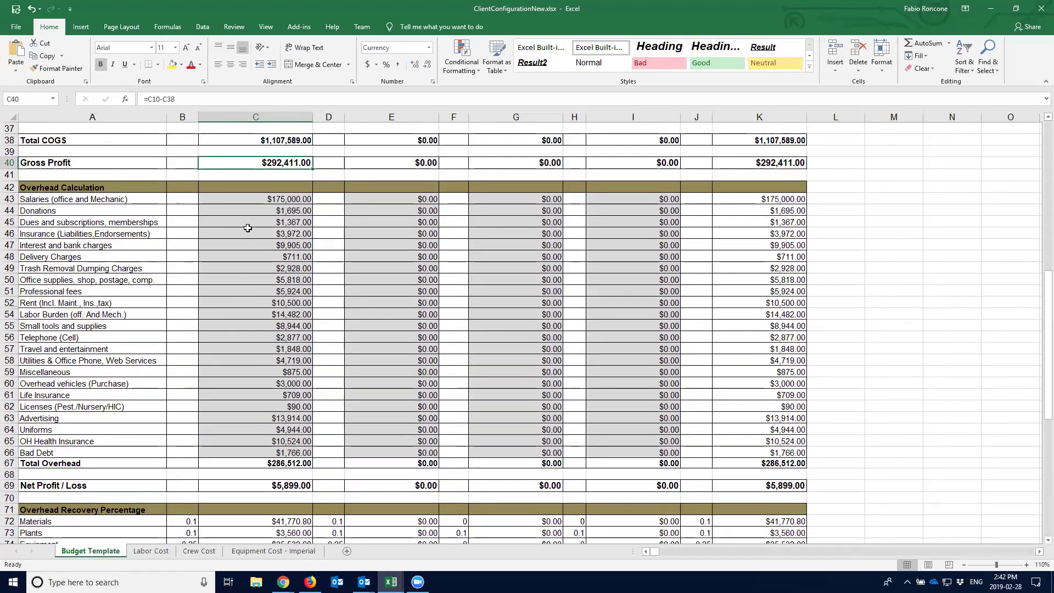
{"action": "left_click_drag", "start_coordinate": [244, 199], "coordinate": [234, 452]}
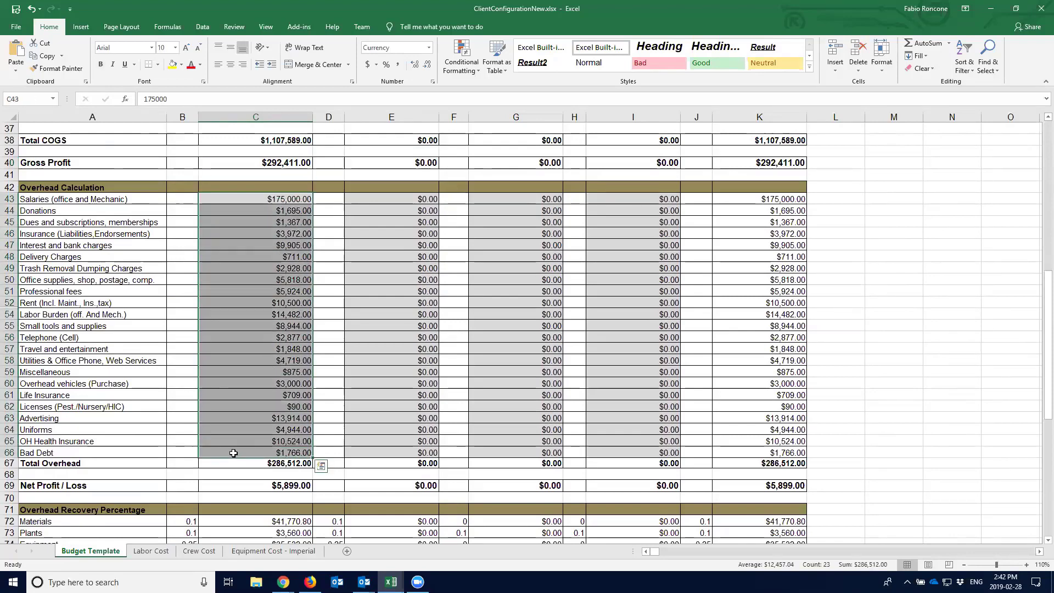
{"action": "left_click", "coordinate": [236, 466]}
{"action": "left_click", "coordinate": [106, 462]}
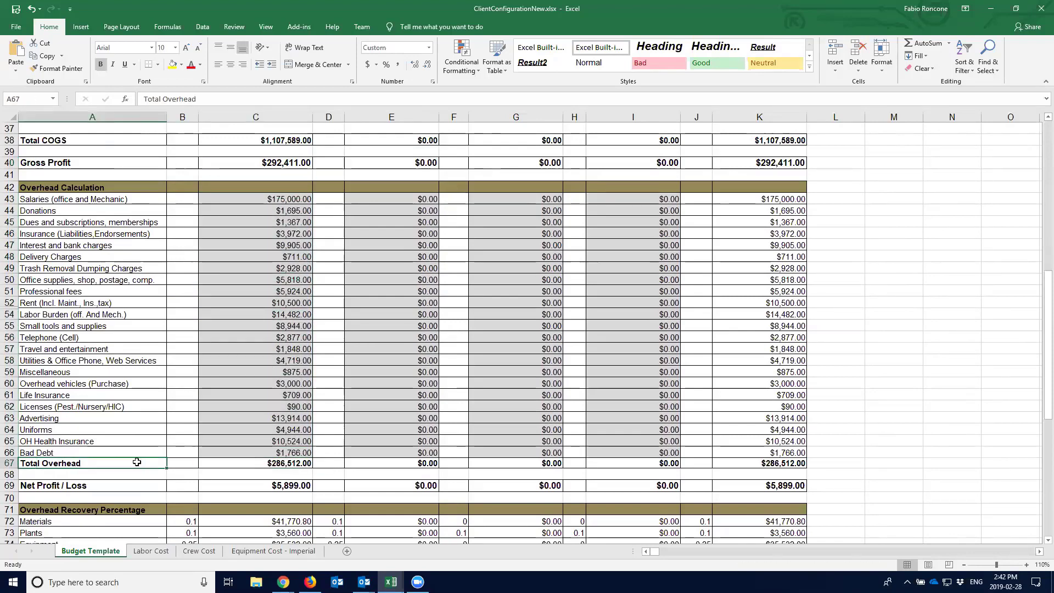
{"action": "left_click_drag", "start_coordinate": [230, 452], "coordinate": [236, 201]}
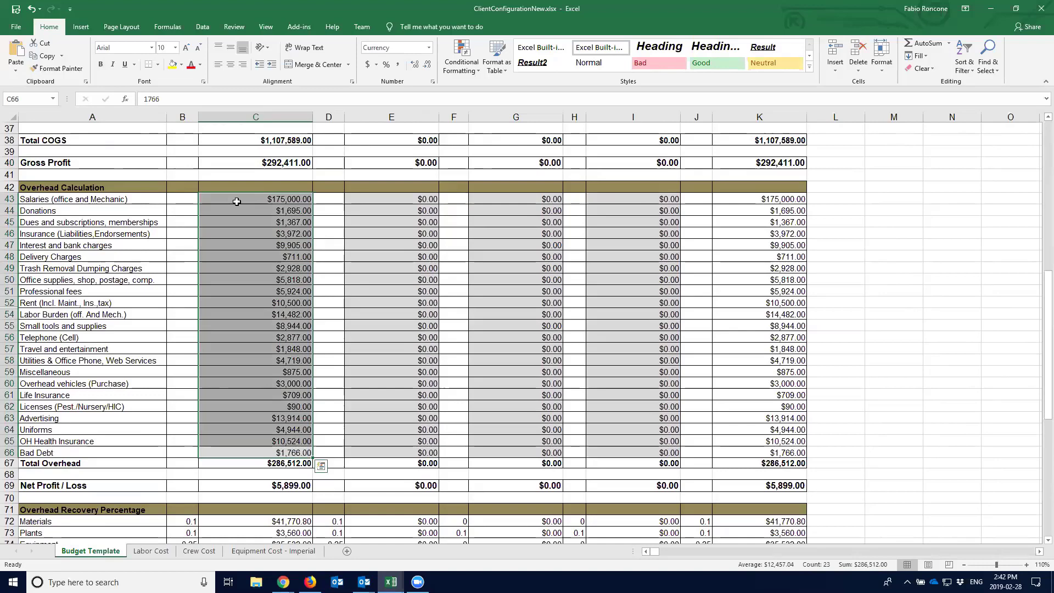
Step: Check the overhead lines for Labor Burden (off. And Mech.) and Salaries (office and Mechanic), including the Design Installation salary entry
{"action": "left_click", "coordinate": [90, 314]}
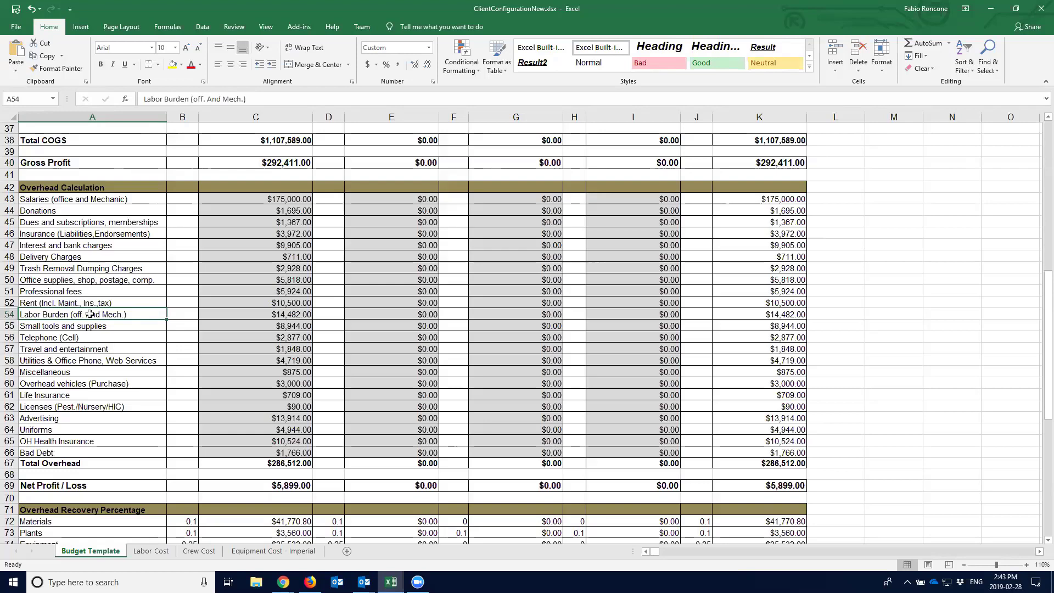
{"action": "left_click", "coordinate": [252, 200]}
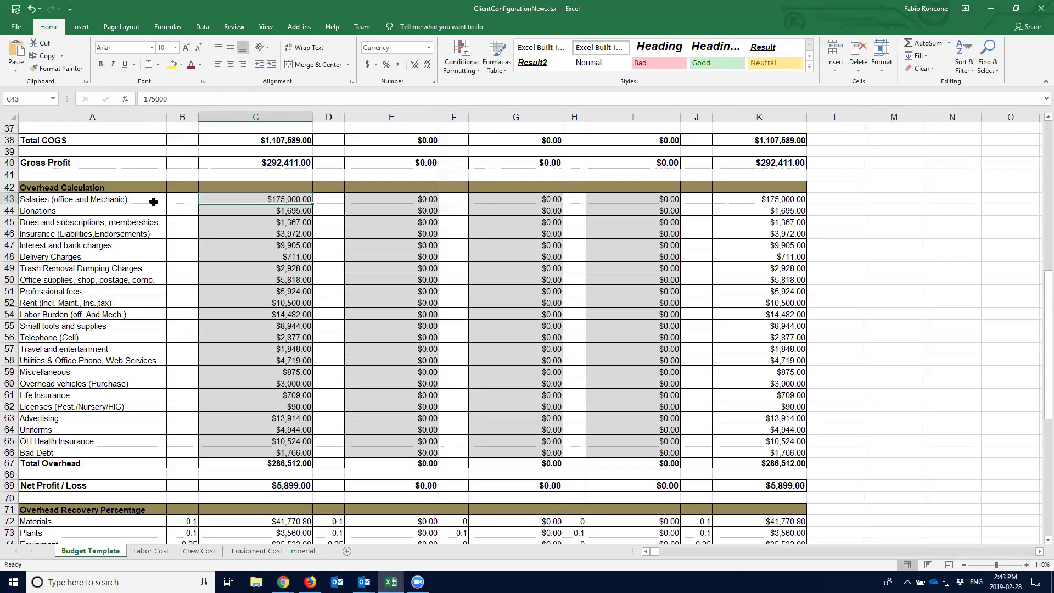
{"action": "left_click", "coordinate": [147, 202]}
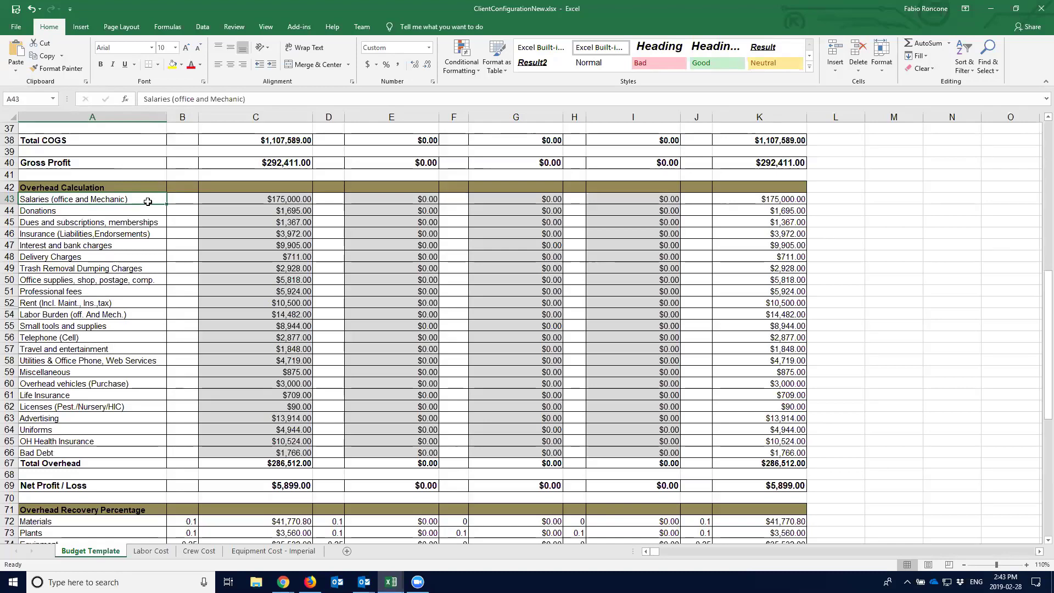
{"action": "left_click", "coordinate": [222, 197]}
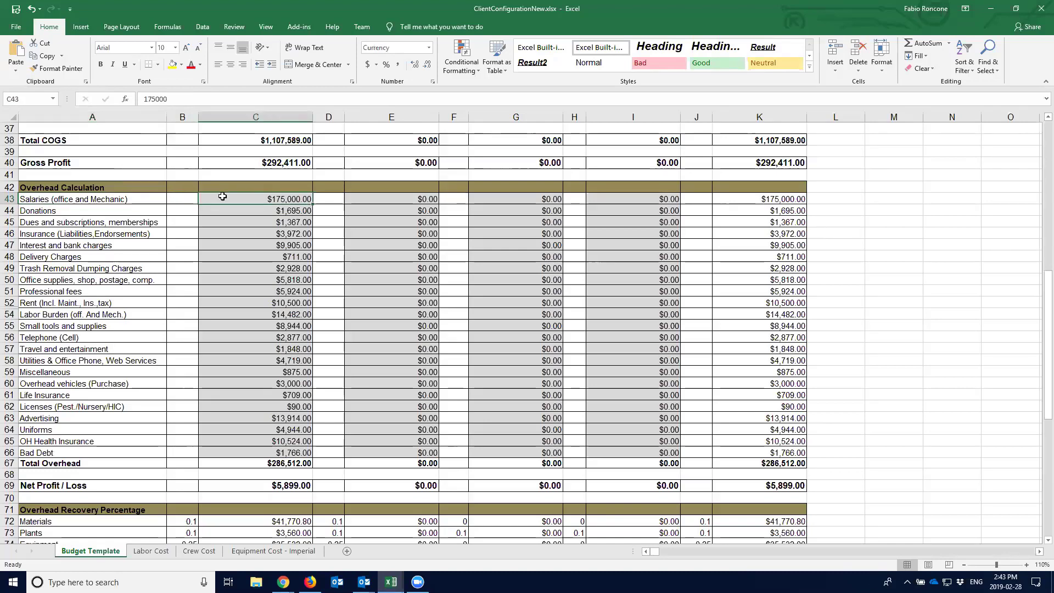
Step: Inspect the Design Installation Total Overhead formula and the Total Overhead row across all divisions
{"action": "left_click", "coordinate": [246, 463]}
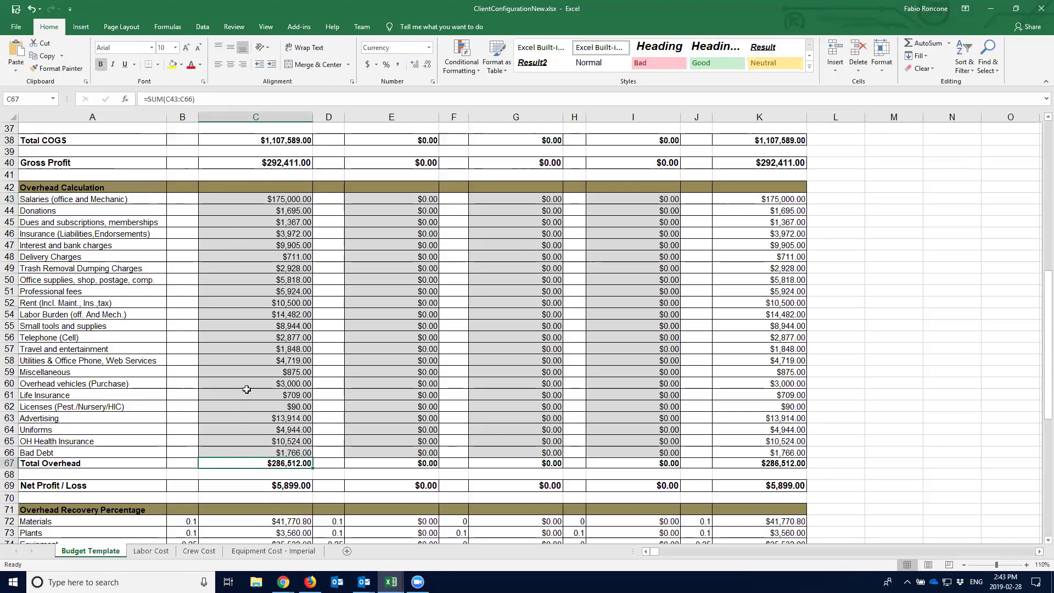
{"action": "left_click", "coordinate": [94, 465]}
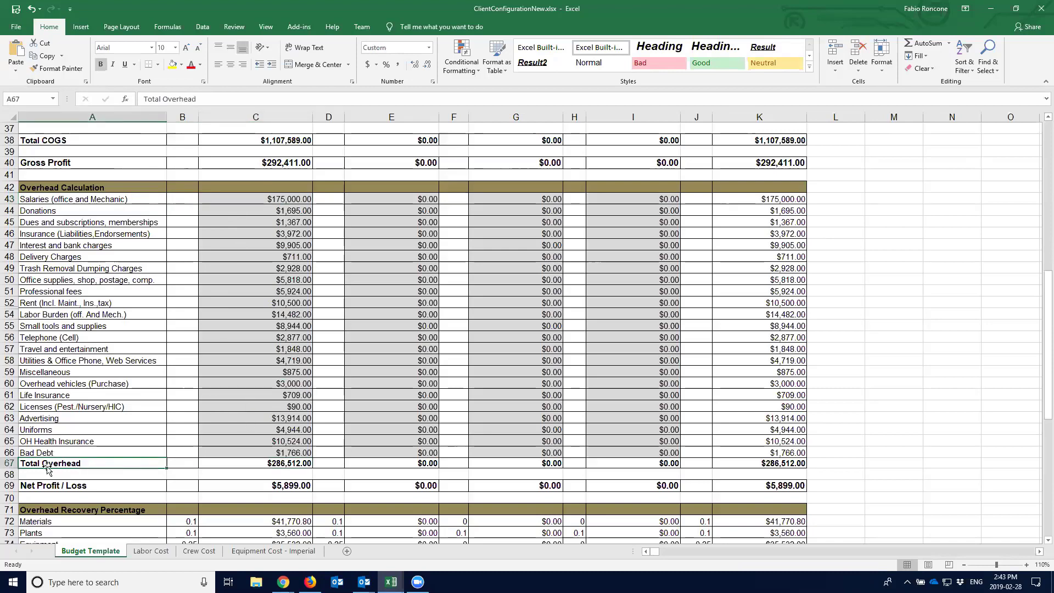
{"action": "left_click", "coordinate": [8, 462]}
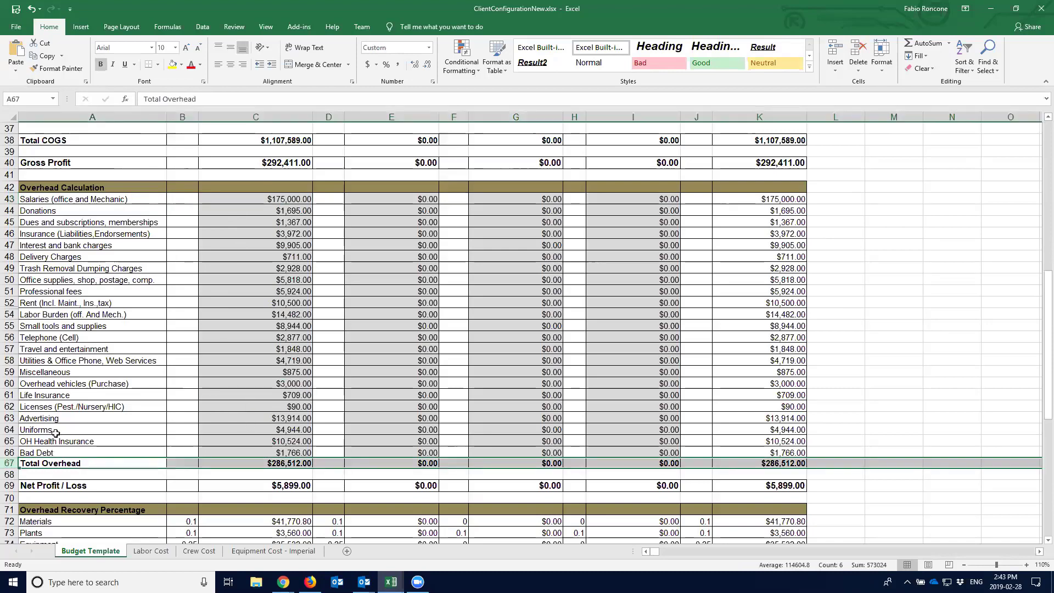
{"action": "left_click", "coordinate": [222, 461]}
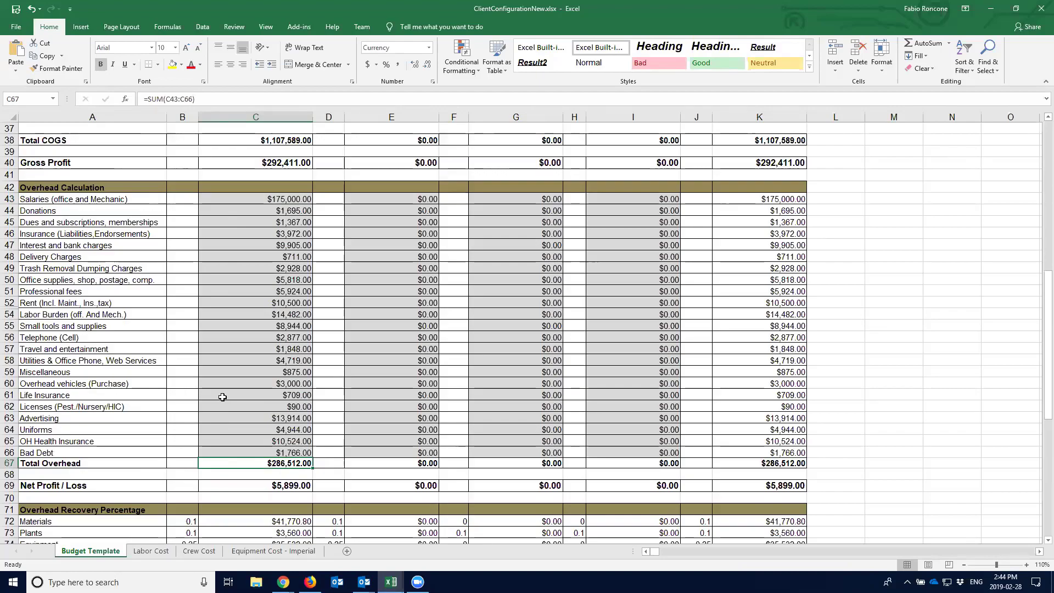
Step: Examine the Ratios section's calculated Design Installation values and the Recommended ranges beside them
{"action": "scroll", "coordinate": [222, 396], "scroll_direction": "up", "scroll_amount": 1}
{"action": "scroll", "coordinate": [222, 397], "scroll_direction": "up", "scroll_amount": 5}
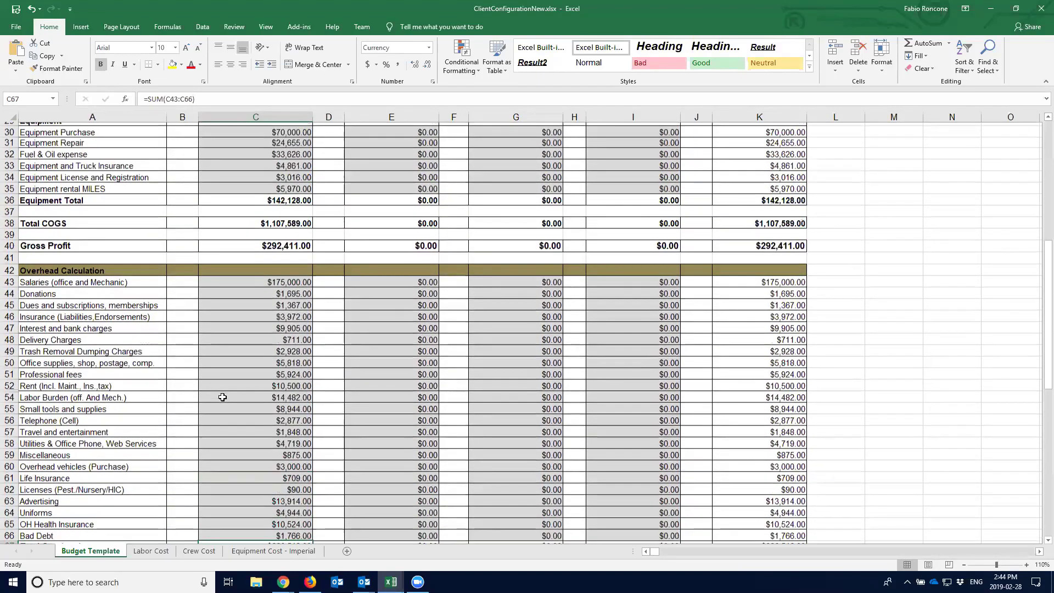
{"action": "scroll", "coordinate": [223, 397], "scroll_direction": "down", "scroll_amount": 5}
{"action": "scroll", "coordinate": [222, 397], "scroll_direction": "down", "scroll_amount": 8}
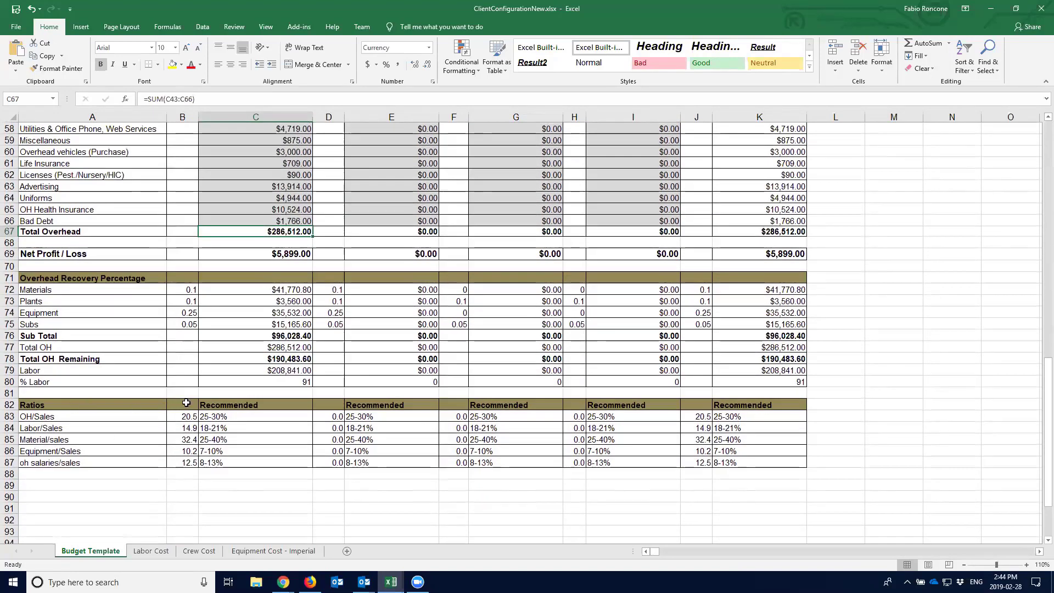
{"action": "left_click_drag", "start_coordinate": [230, 405], "coordinate": [225, 463]}
{"action": "left_click_drag", "start_coordinate": [176, 416], "coordinate": [181, 463]}
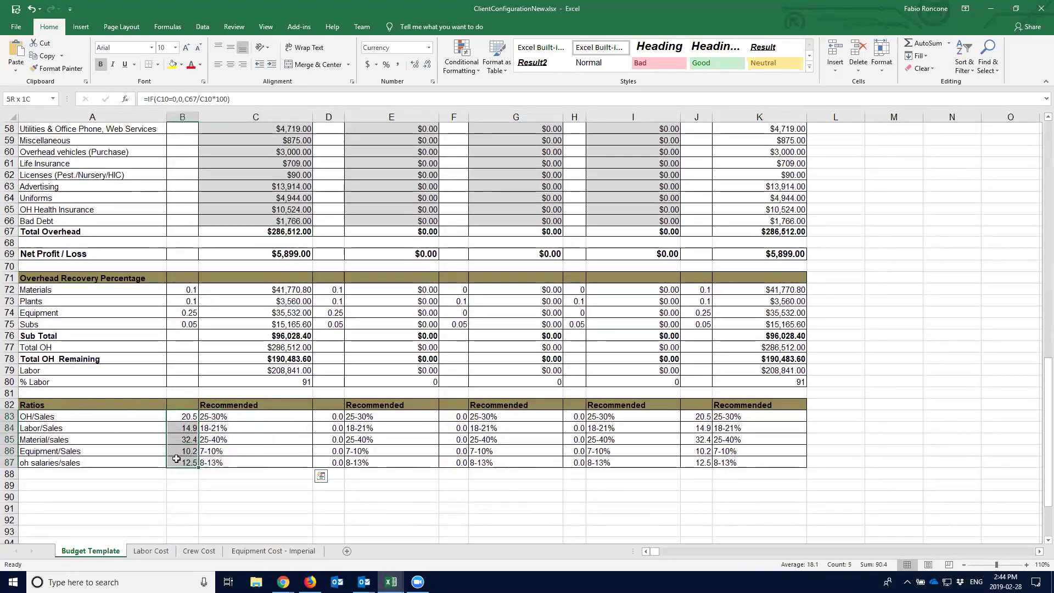
{"action": "left_click_drag", "start_coordinate": [229, 408], "coordinate": [234, 462]}
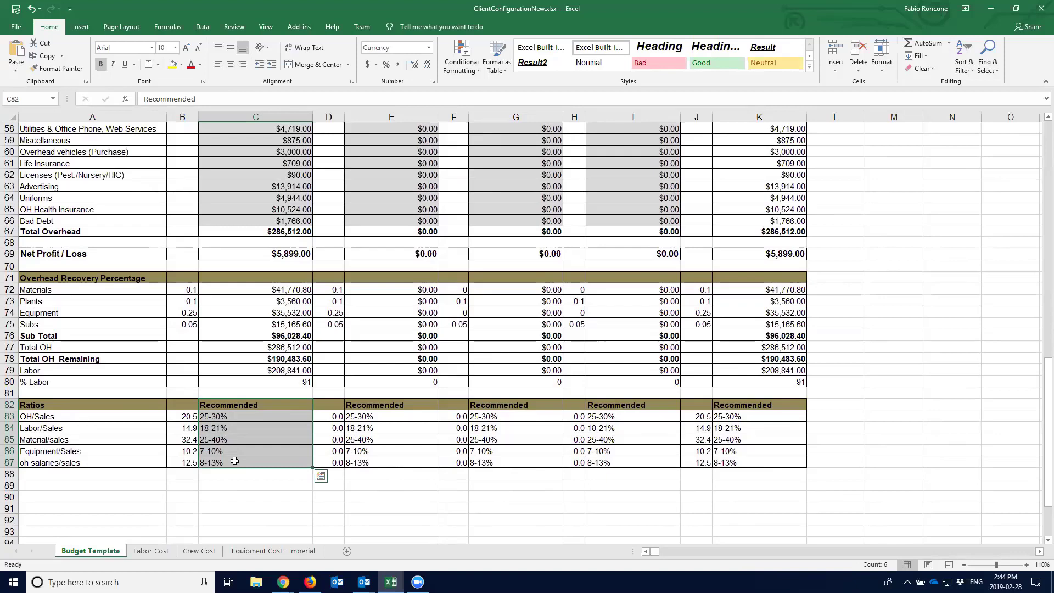
Step: Go through the ratio names from OH/Sales, Labor/Sales, Material/sales and Equipment/Sales to oh salaries/sales
{"action": "left_click", "coordinate": [83, 417]}
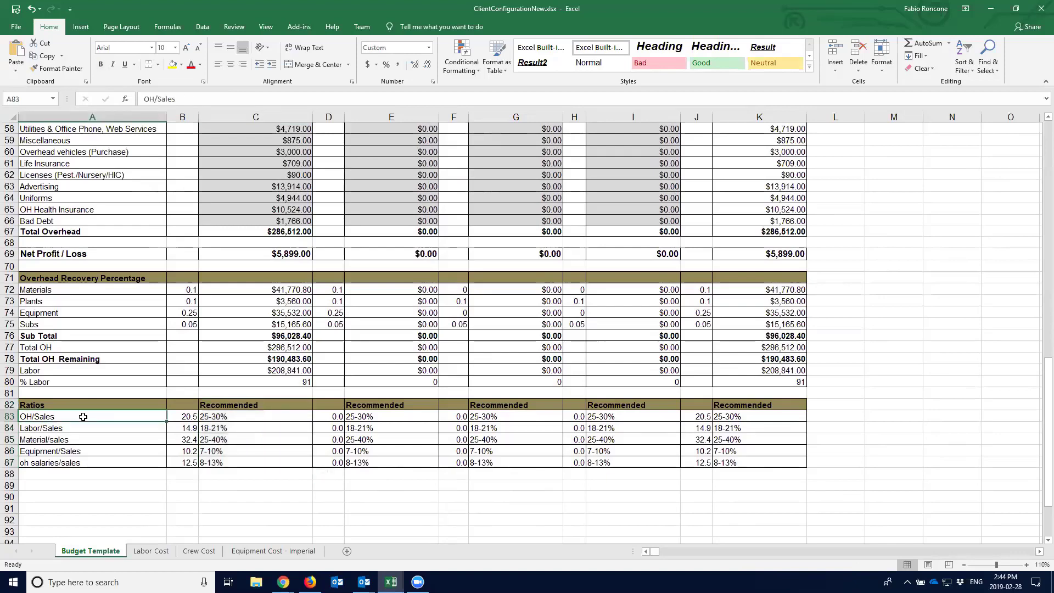
{"action": "left_click", "coordinate": [87, 428]}
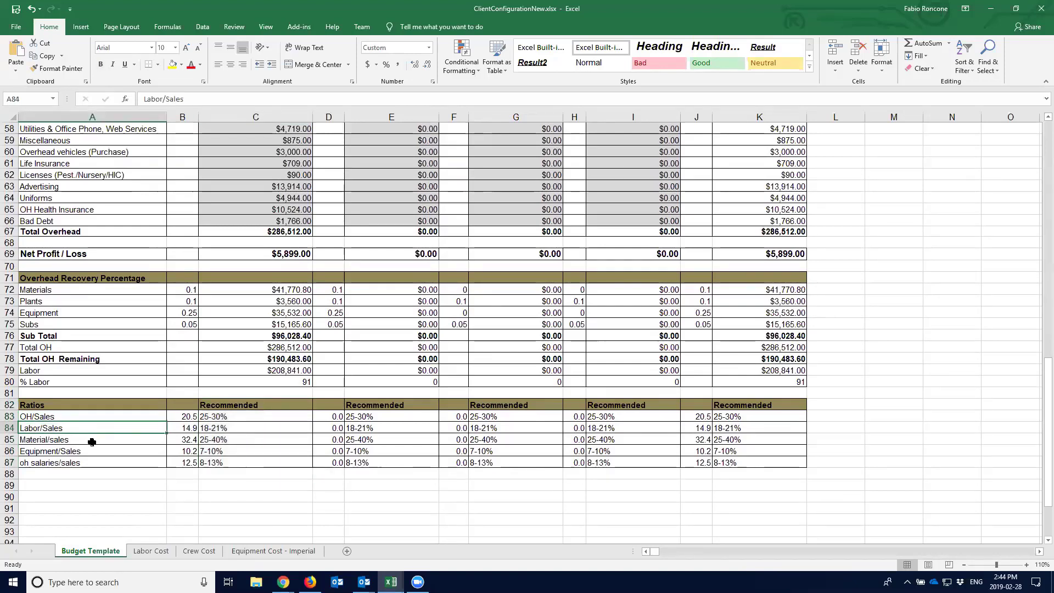
{"action": "left_click", "coordinate": [91, 440]}
{"action": "left_click", "coordinate": [92, 451]}
{"action": "left_click", "coordinate": [91, 464]}
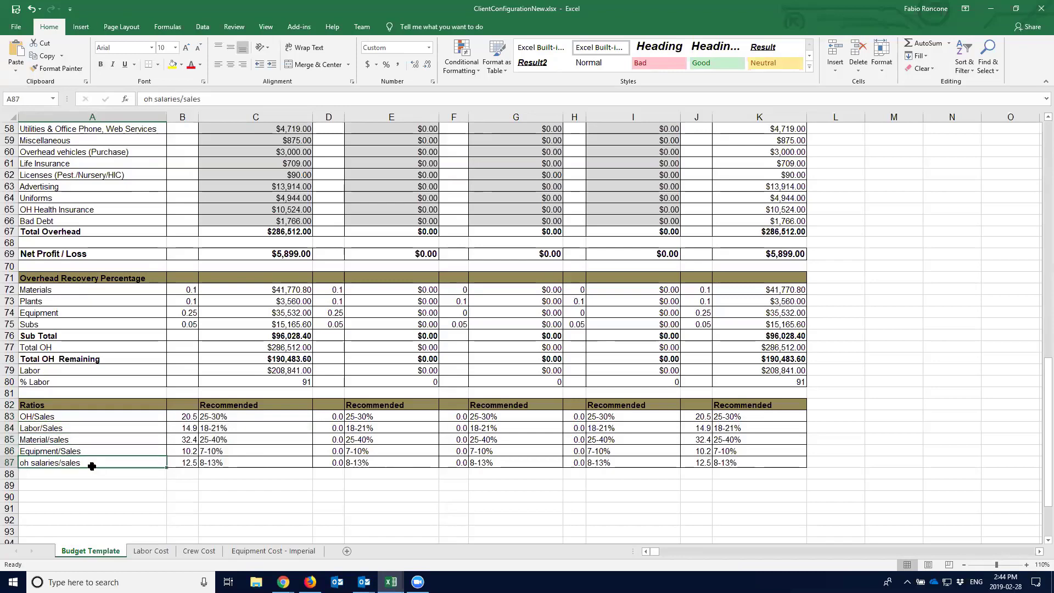
{"action": "left_click_drag", "start_coordinate": [97, 416], "coordinate": [102, 463]}
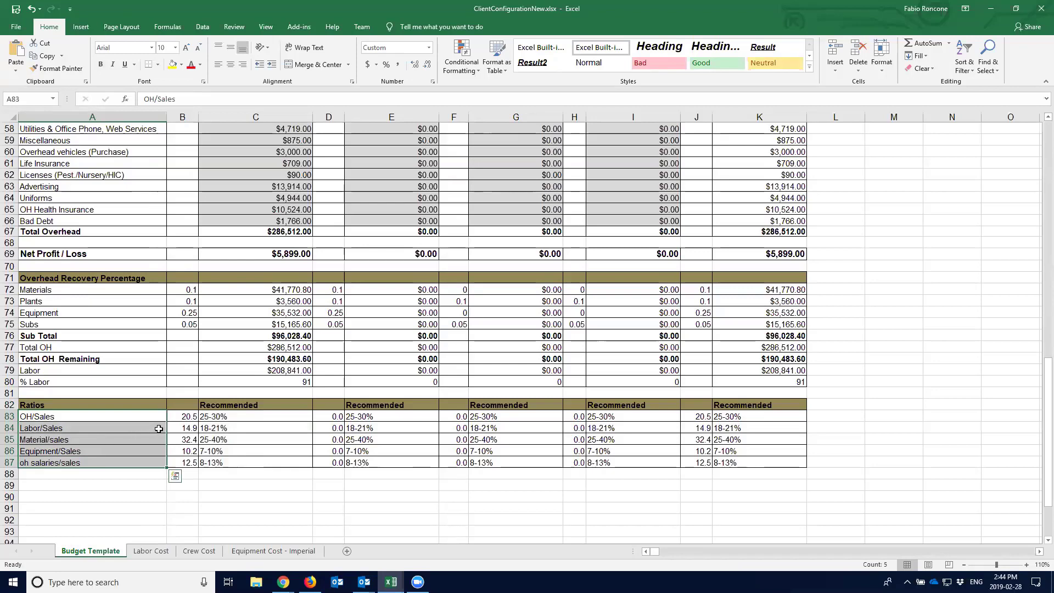
Step: Compare the Design Installation OH/Sales ratio and its formula with the recommended range
{"action": "left_click", "coordinate": [183, 416]}
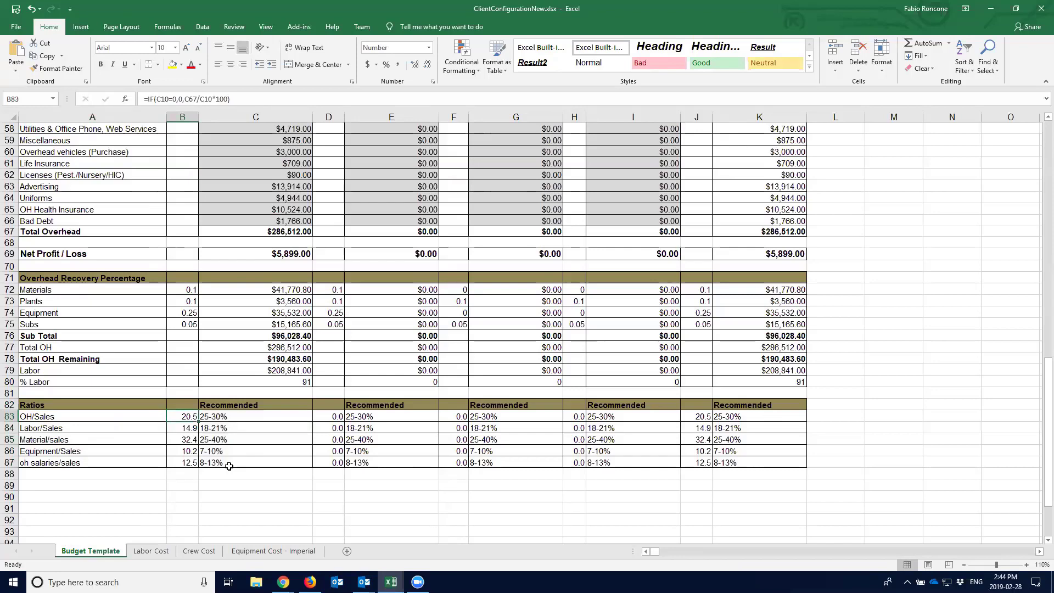
{"action": "left_click", "coordinate": [240, 416]}
{"action": "left_click", "coordinate": [158, 416]}
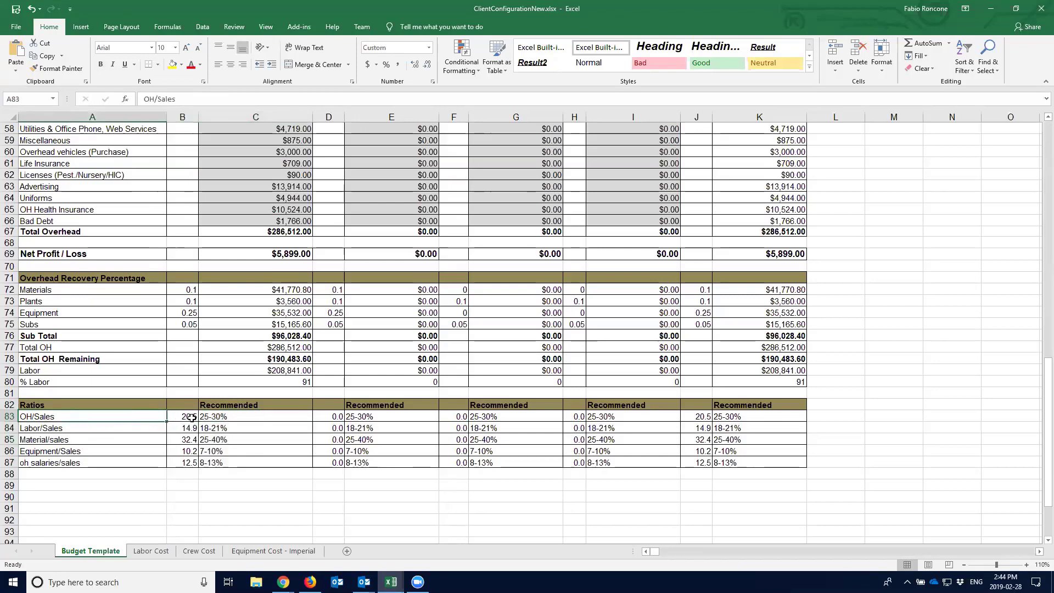
Step: Review the recommended OH/Sales and oh salaries/sales ranges against the full set of Design Installation ratios
{"action": "left_click", "coordinate": [232, 418]}
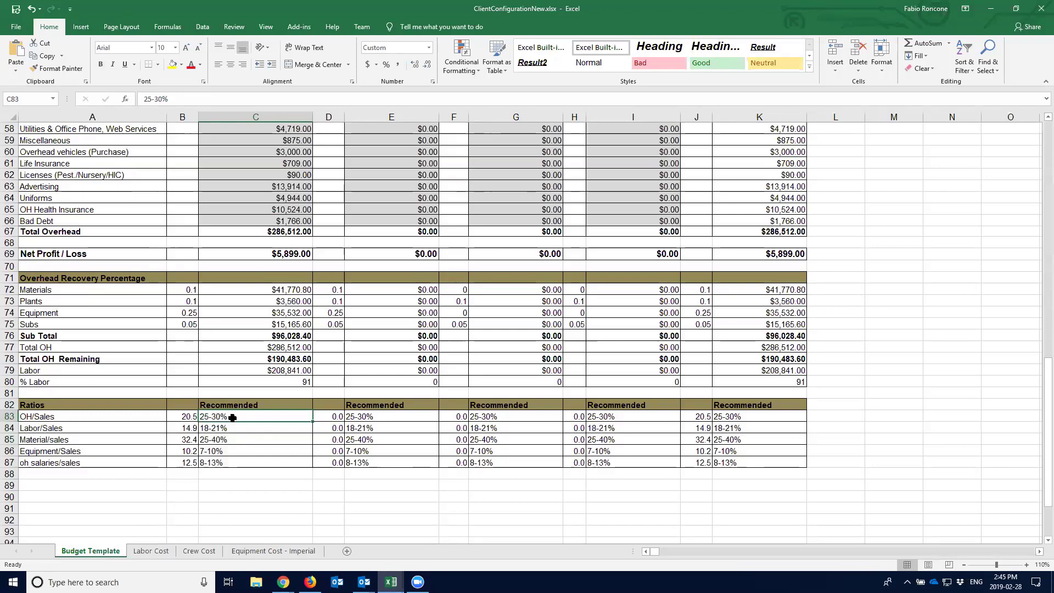
{"action": "left_click", "coordinate": [212, 463]}
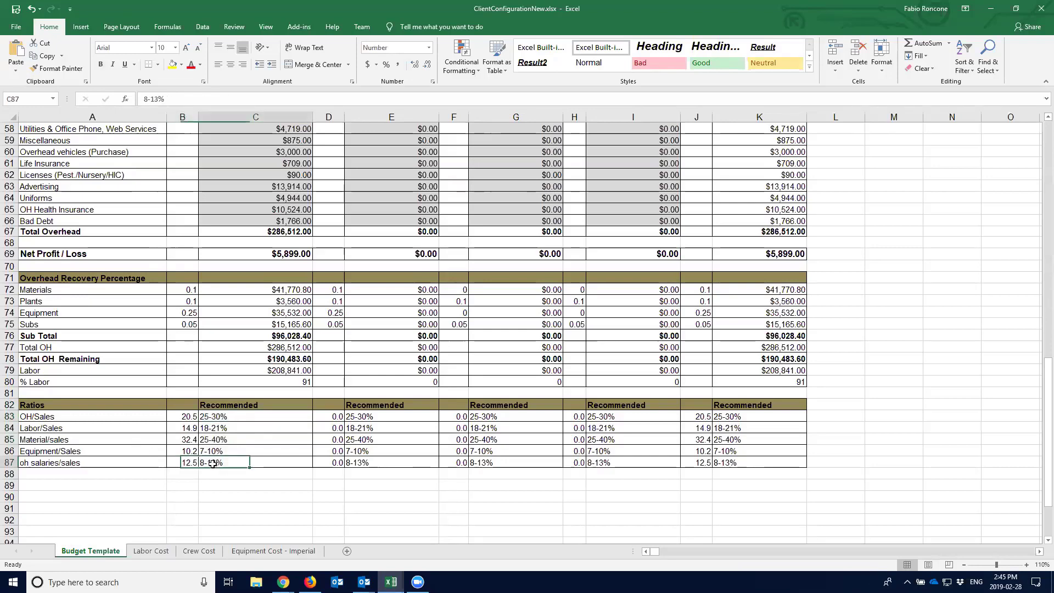
{"action": "key", "text": "Left"}
{"action": "key", "text": "Left"}
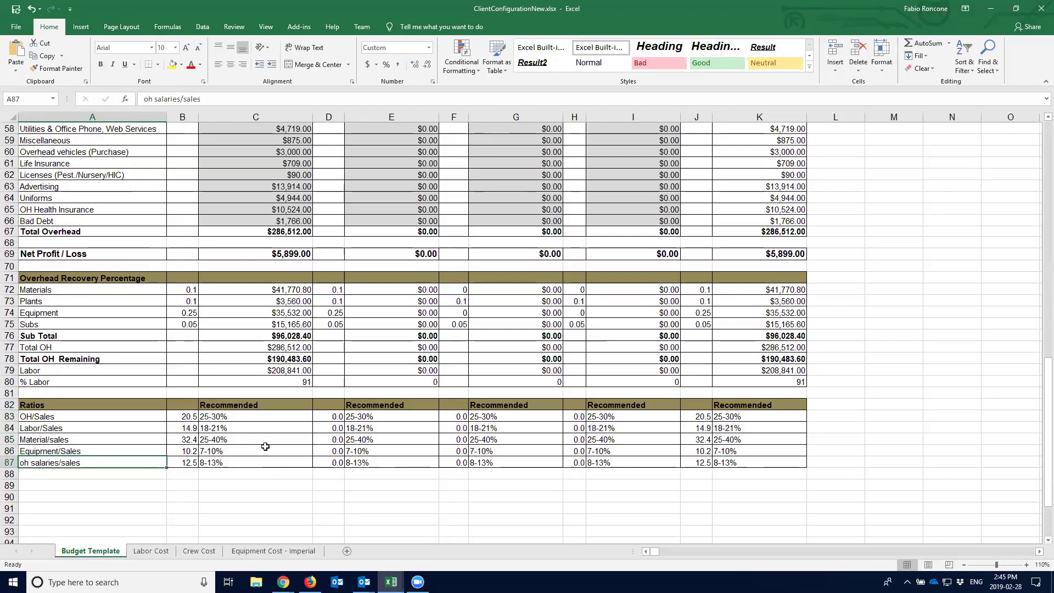
{"action": "left_click_drag", "start_coordinate": [189, 417], "coordinate": [191, 463]}
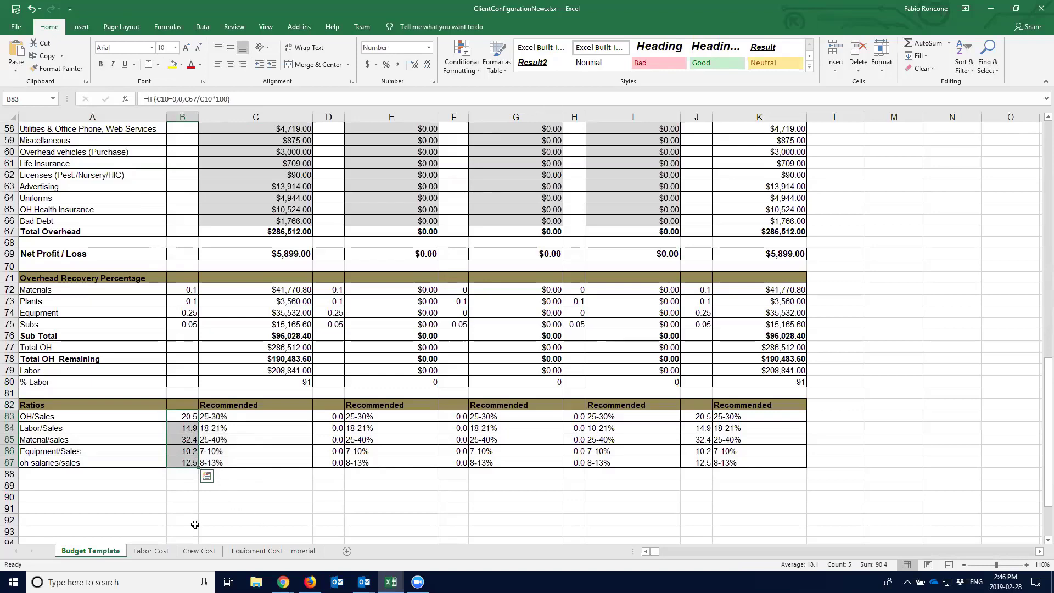
{"action": "scroll", "coordinate": [175, 451], "scroll_direction": "up", "scroll_amount": 19}
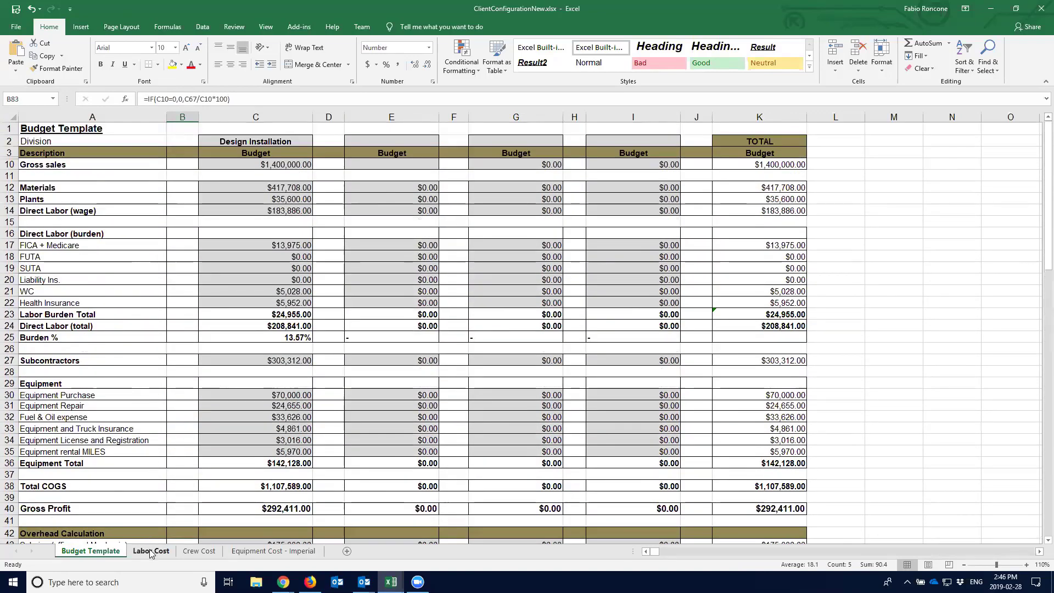
Step: On the Labor Cost sheet, trace the Laborer calculation from total available hours through productive hours to Productive Hour Cost
{"action": "left_click", "coordinate": [150, 551]}
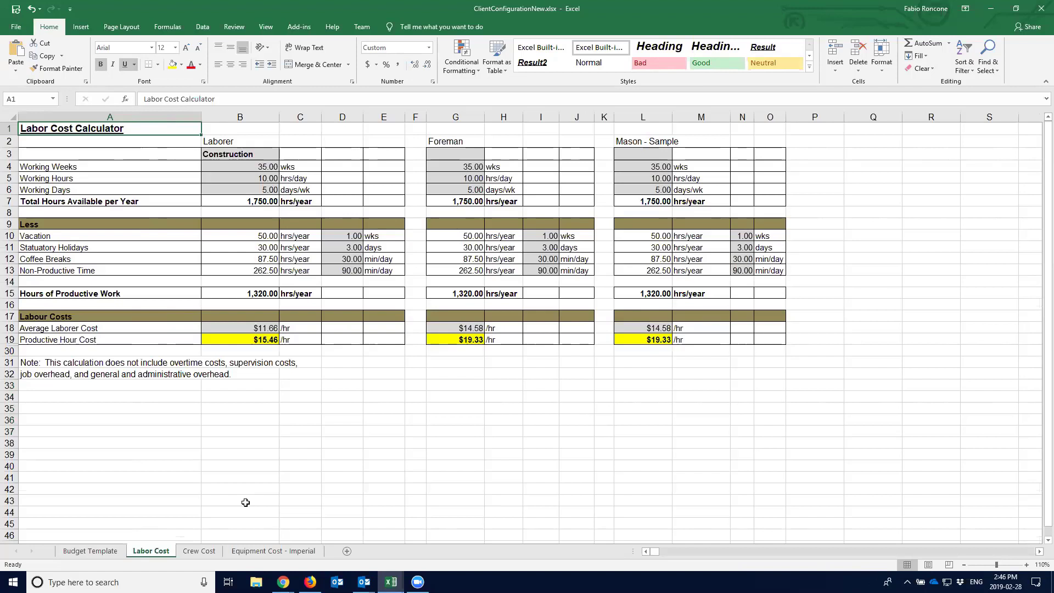
{"action": "left_click", "coordinate": [243, 142]}
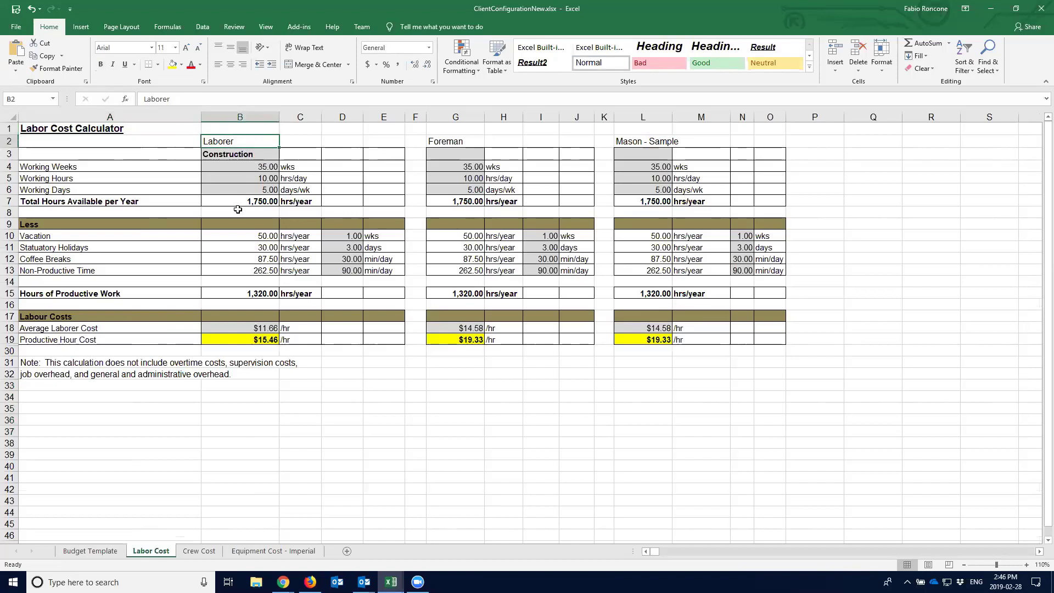
{"action": "left_click", "coordinate": [257, 200]}
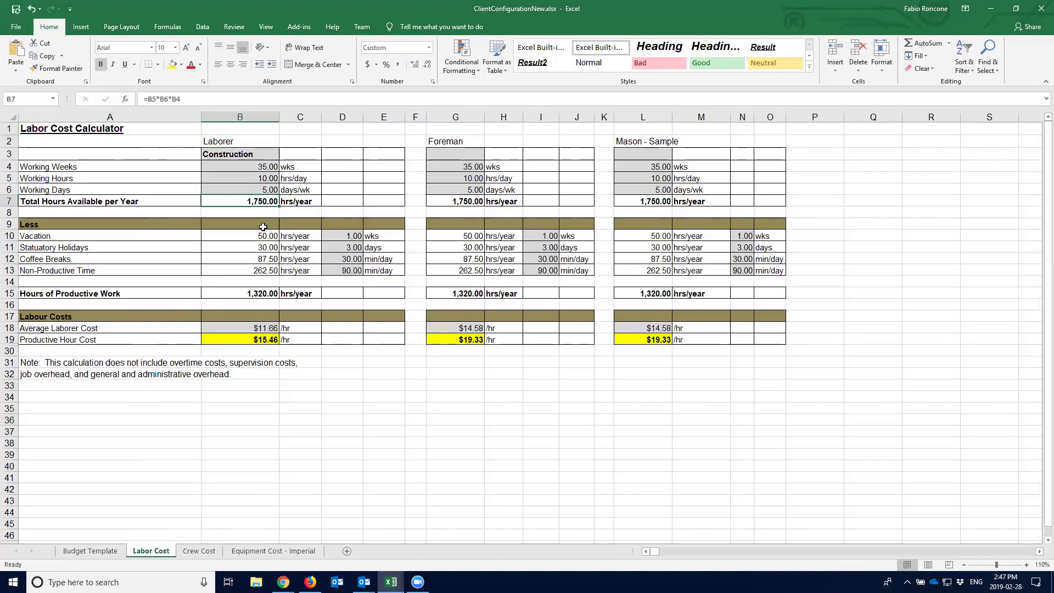
{"action": "left_click", "coordinate": [239, 293]}
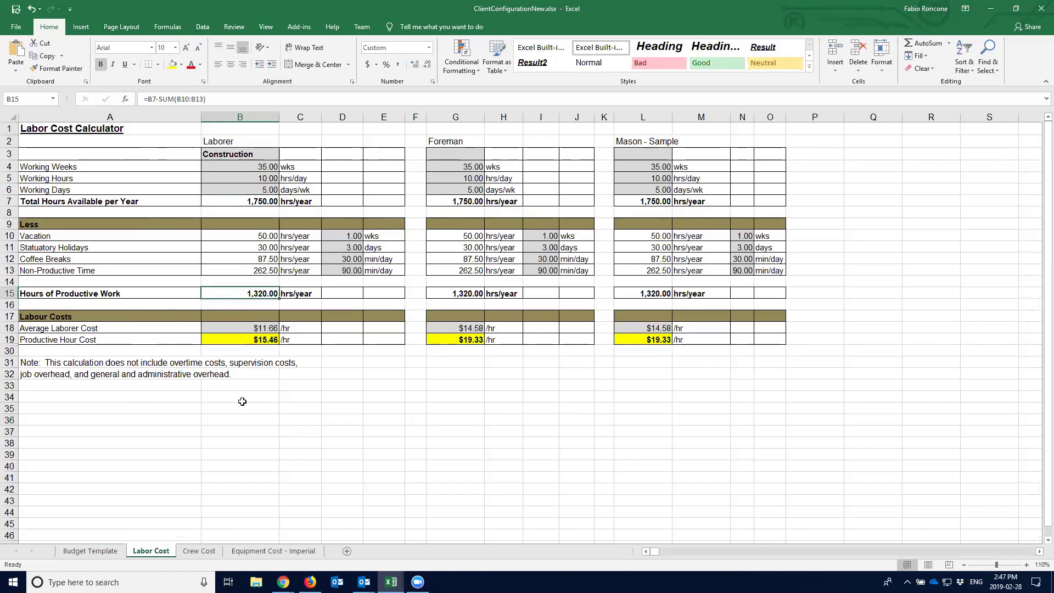
{"action": "left_click", "coordinate": [241, 340]}
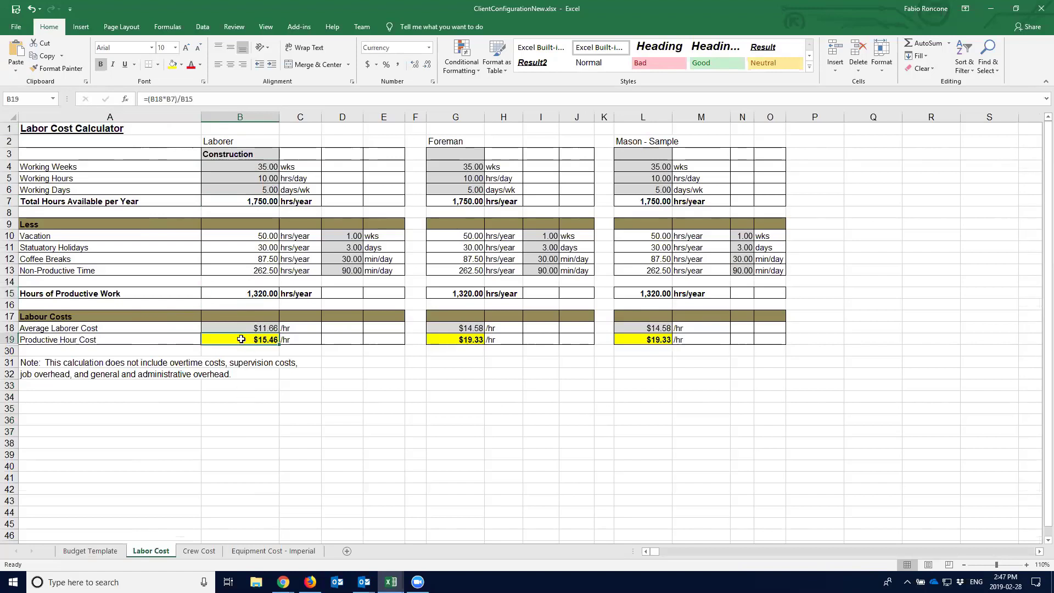
{"action": "left_click", "coordinate": [10, 339]}
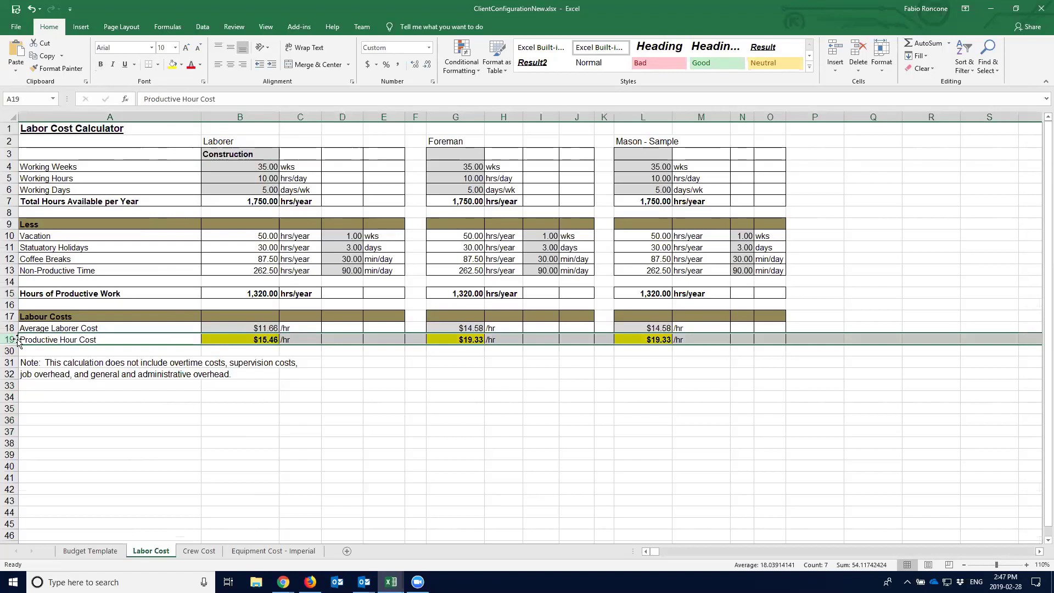
{"action": "left_click", "coordinate": [220, 338]}
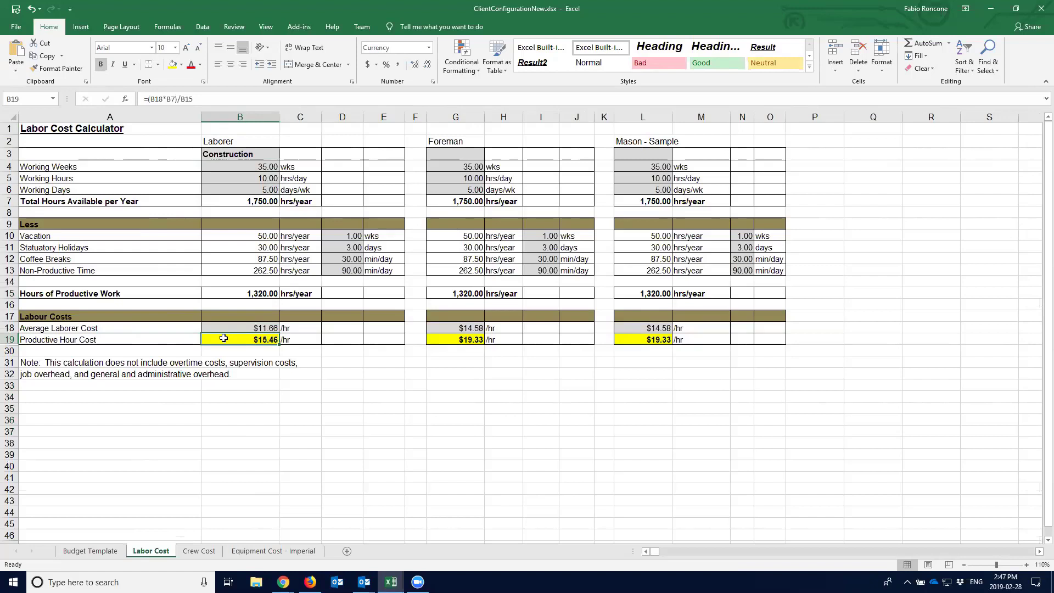
Step: Recheck the Laborer's available and productive hours, and compare the Average Laborer Cost with the Productive Hour Cost formula
{"action": "left_click", "coordinate": [257, 142]}
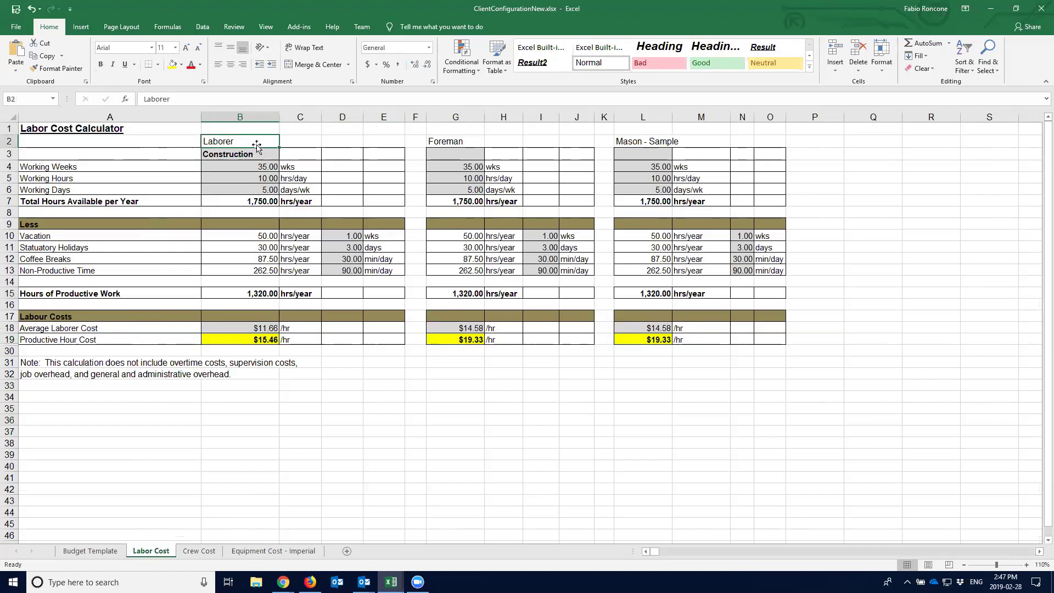
{"action": "left_click", "coordinate": [257, 201]}
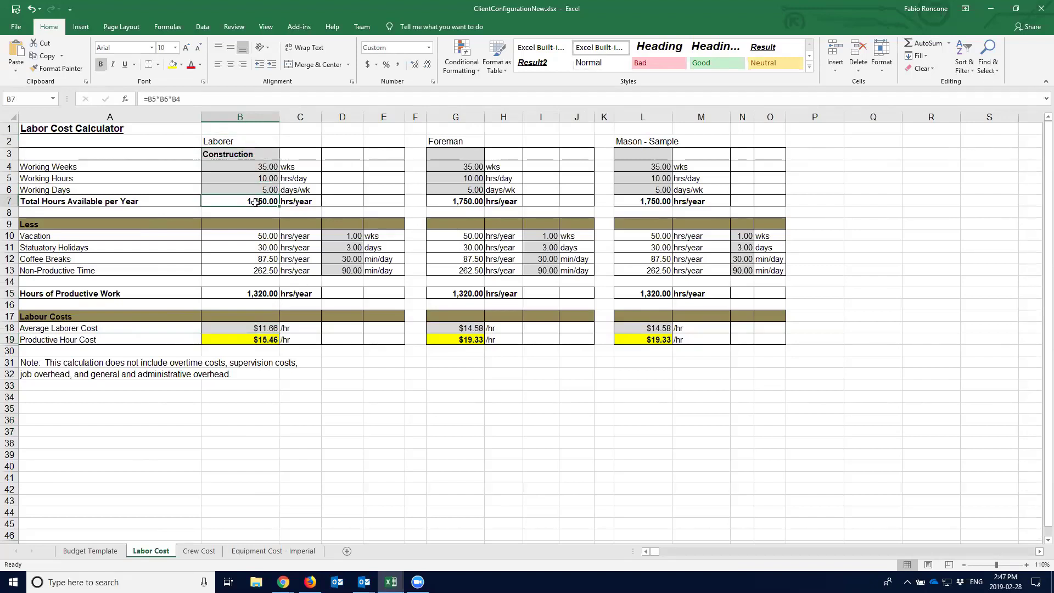
{"action": "left_click", "coordinate": [248, 293]}
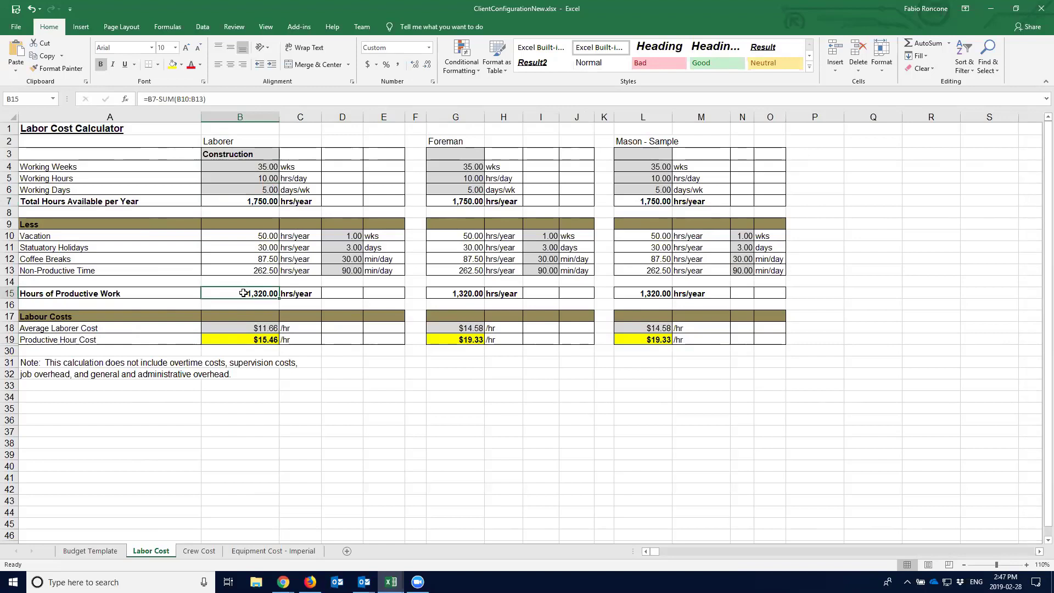
{"action": "left_click", "coordinate": [236, 341]}
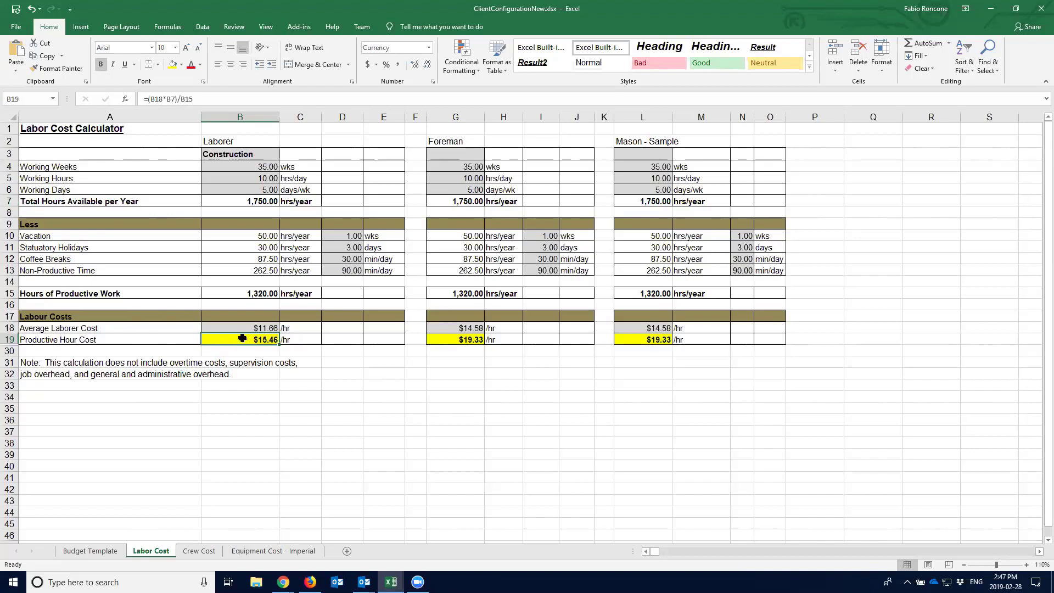
{"action": "left_click", "coordinate": [232, 328]}
{"action": "left_click", "coordinate": [9, 328]}
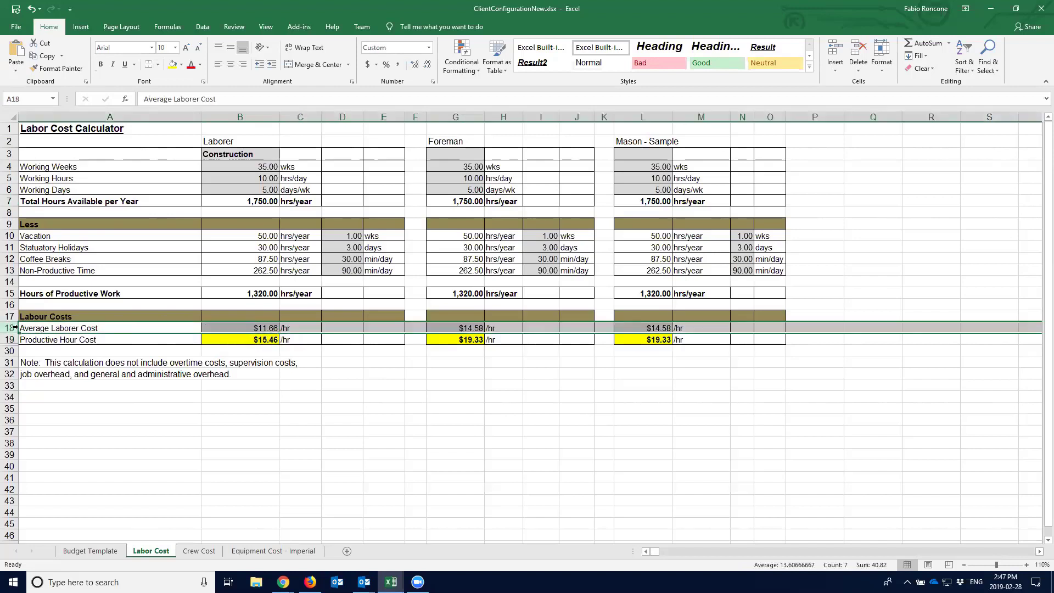
{"action": "left_click", "coordinate": [217, 329]}
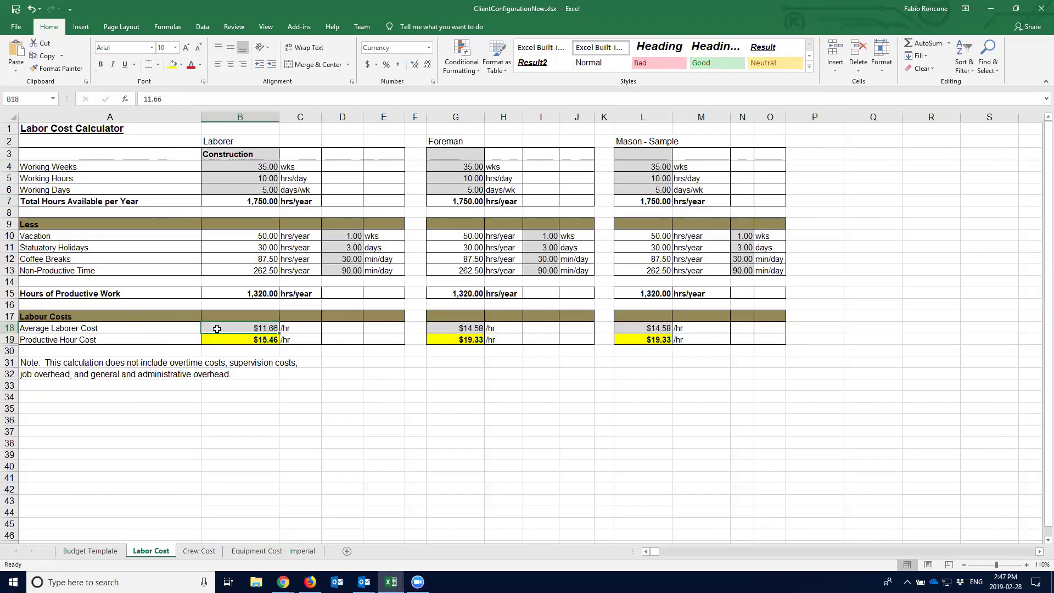
{"action": "left_click", "coordinate": [220, 339]}
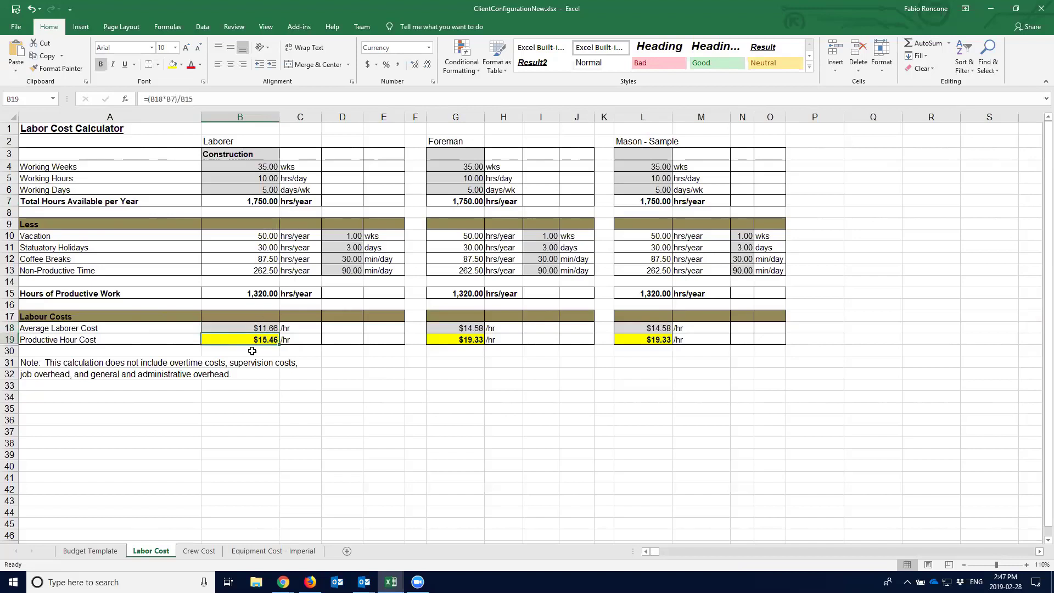
Step: Inspect the Foreman block and its Productive Hour Cost formula on the Labor Cost sheet
{"action": "left_click", "coordinate": [455, 142]}
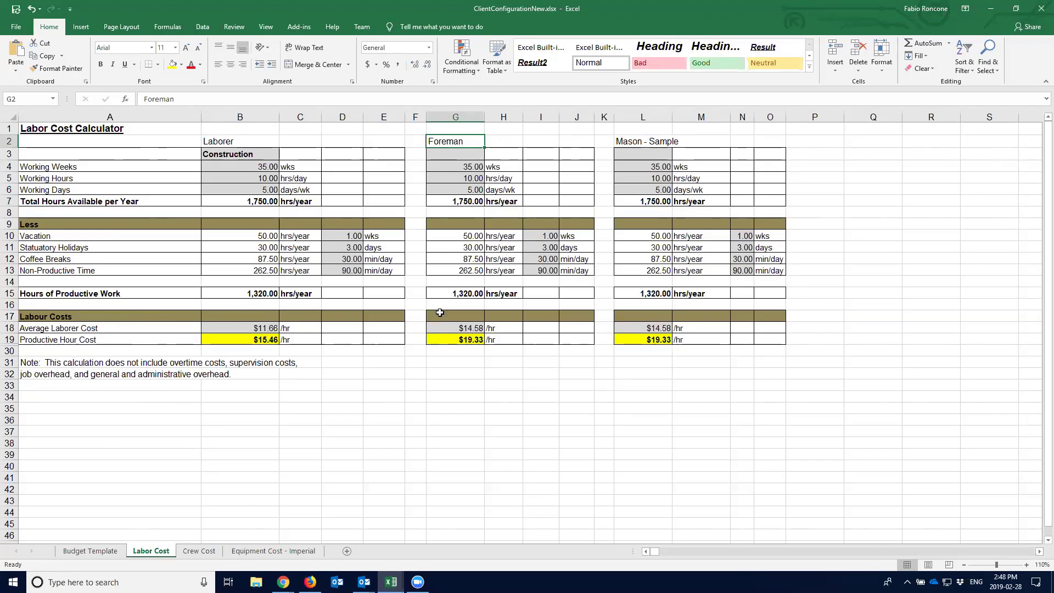
{"action": "left_click", "coordinate": [452, 338]}
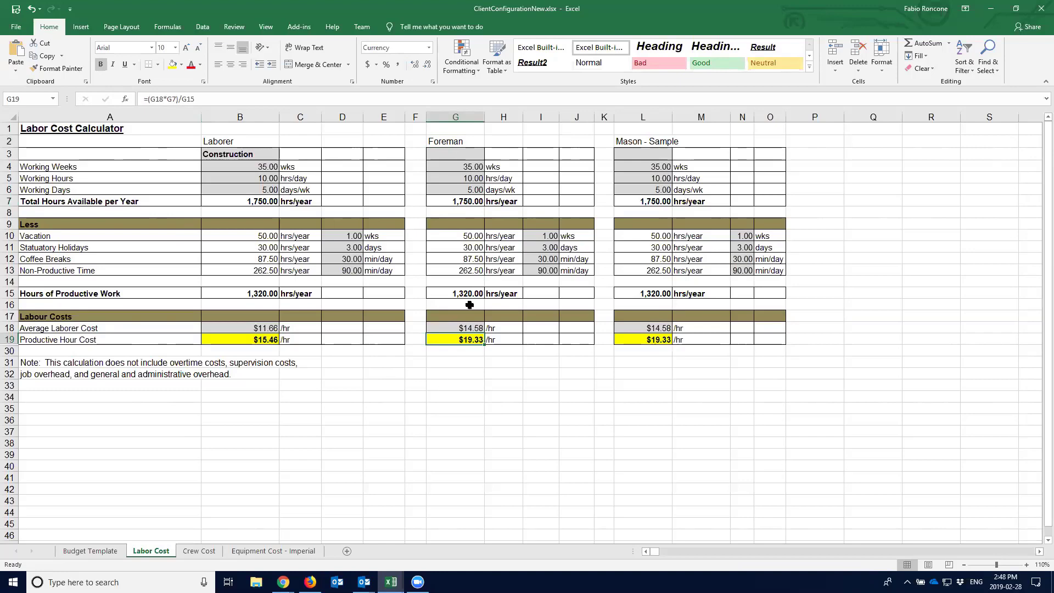
Step: On the Crew Cost sheet, examine the 3 Man Design Build crew's number of laborers, laborer wage and foreman wage inputs
{"action": "left_click", "coordinate": [192, 550]}
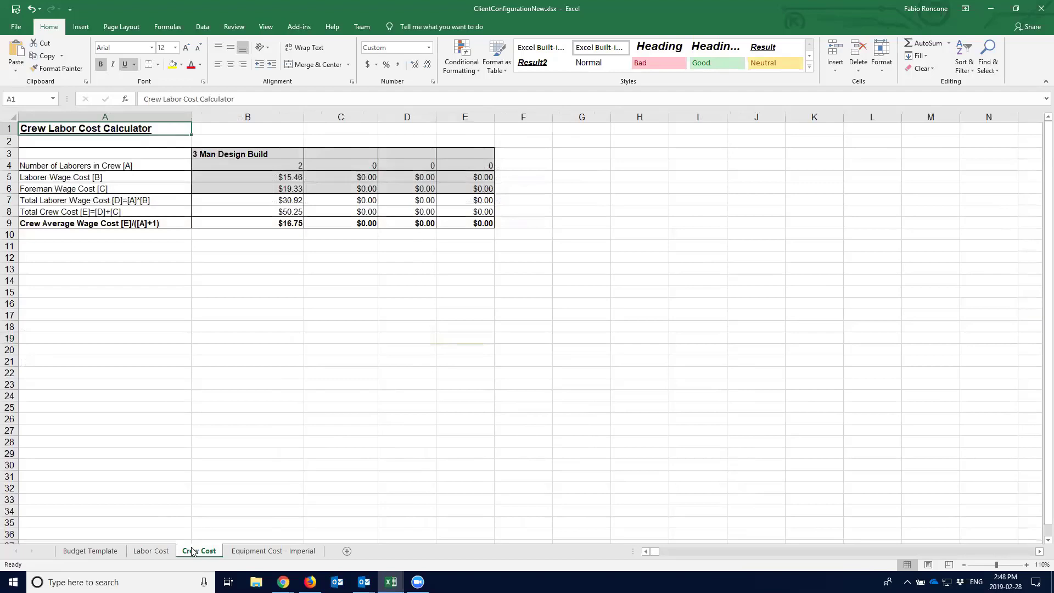
{"action": "left_click", "coordinate": [270, 154]}
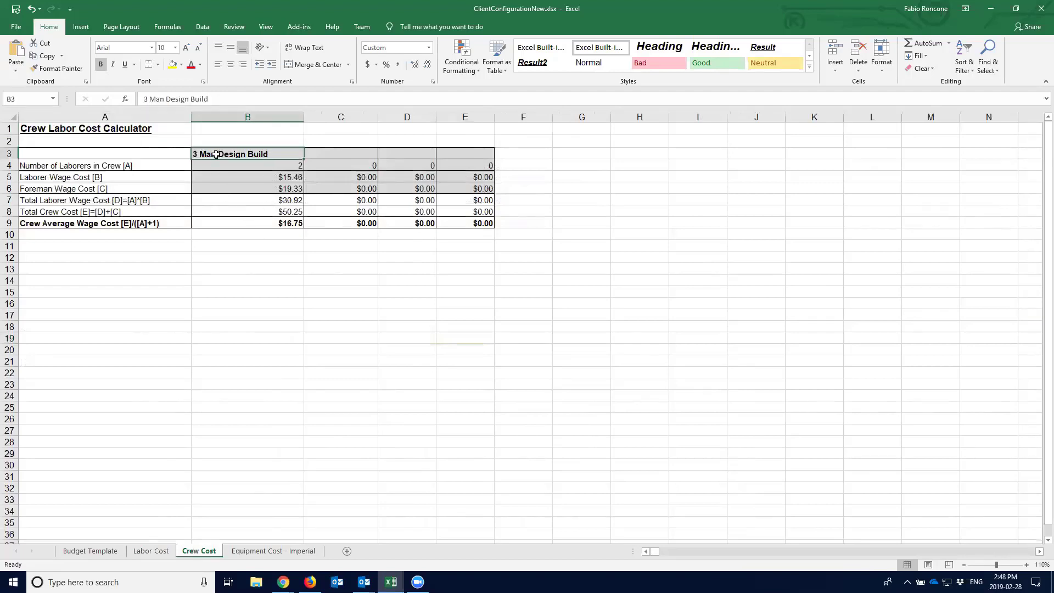
{"action": "left_click", "coordinate": [262, 166]}
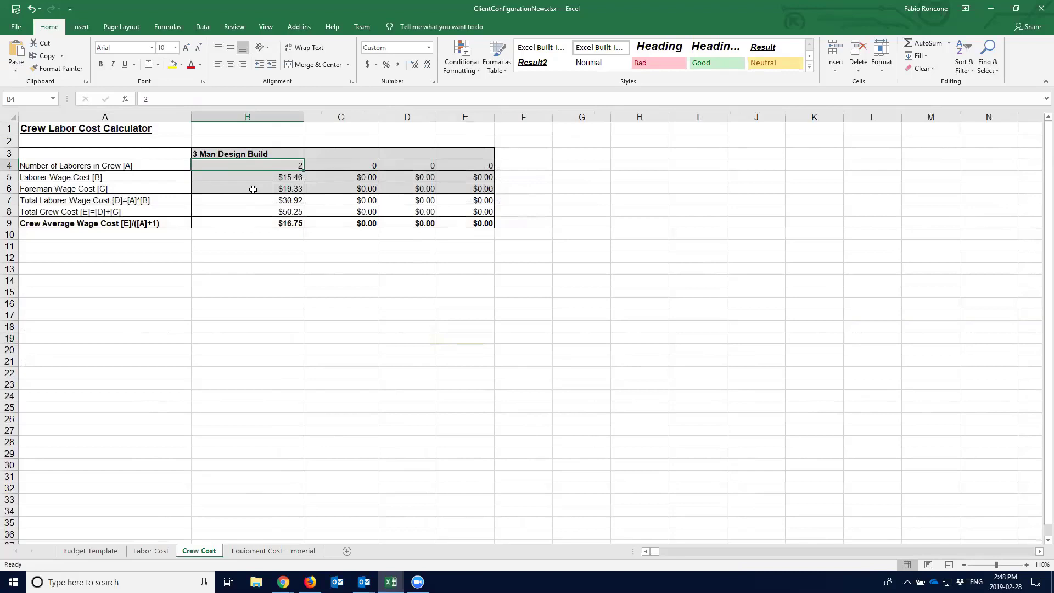
{"action": "left_click", "coordinate": [255, 177]}
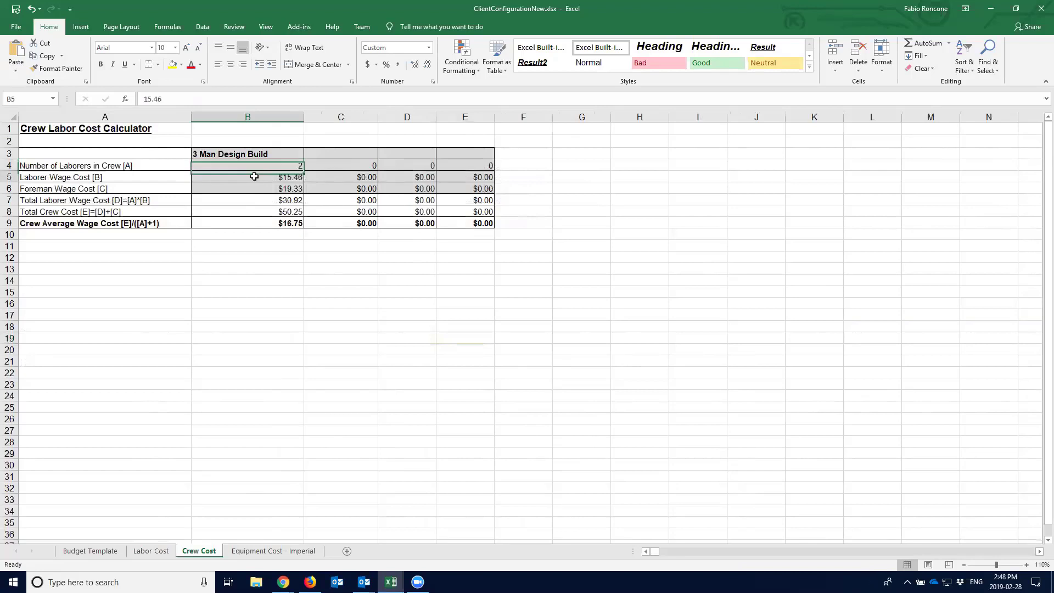
{"action": "left_click", "coordinate": [258, 187]}
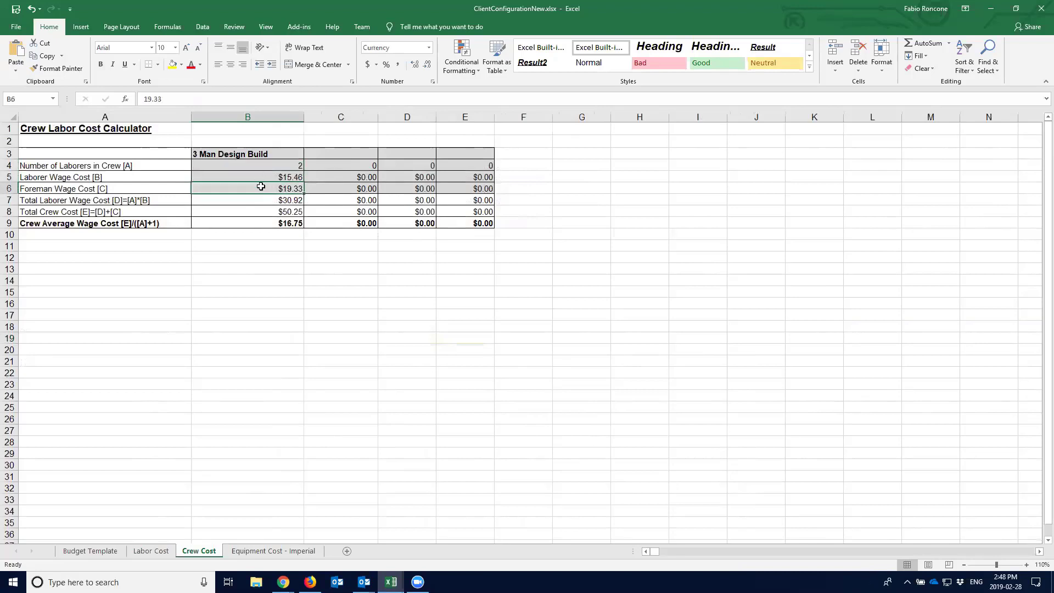
{"action": "left_click", "coordinate": [260, 178]}
Step: Match the Productive Hour Cost row on the Labor Cost sheet to the laborer and foreman wage costs on the Crew Cost sheet
{"action": "left_click", "coordinate": [149, 551]}
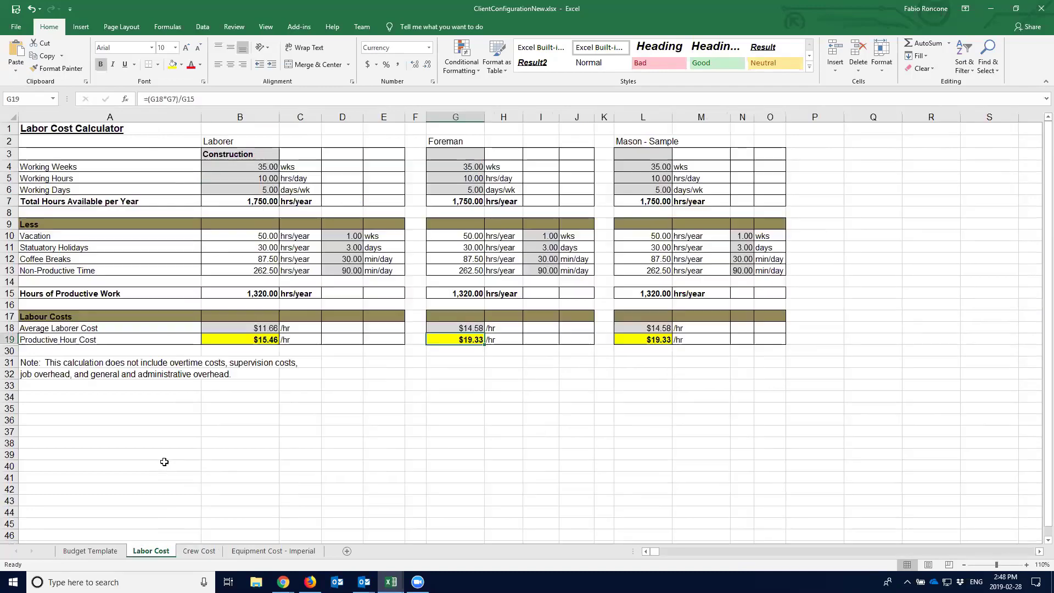
{"action": "left_click", "coordinate": [10, 340]}
{"action": "left_click", "coordinate": [197, 551]}
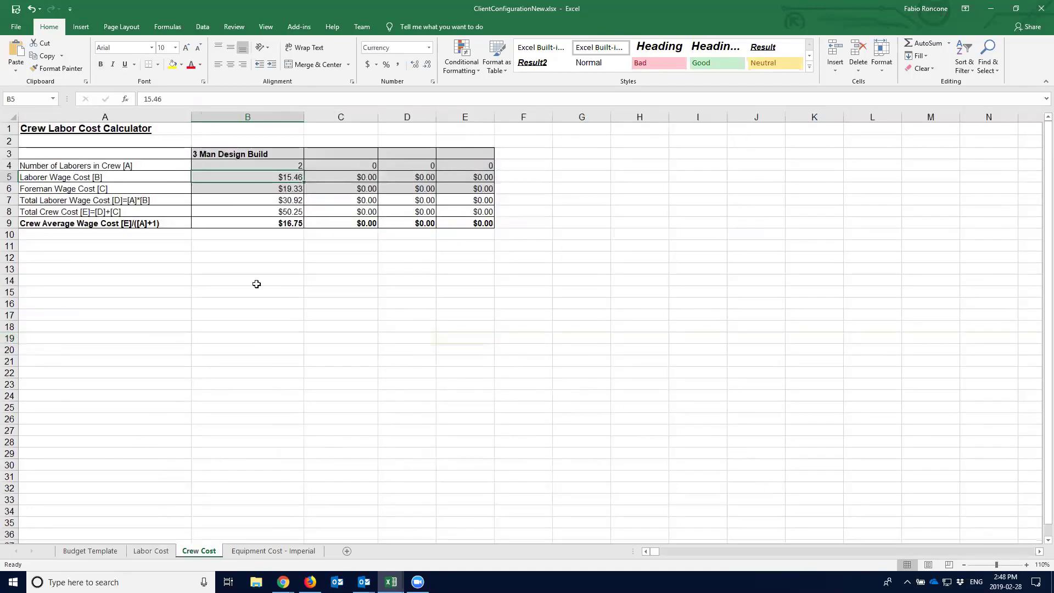
{"action": "left_click", "coordinate": [277, 176]}
{"action": "left_click", "coordinate": [258, 188]}
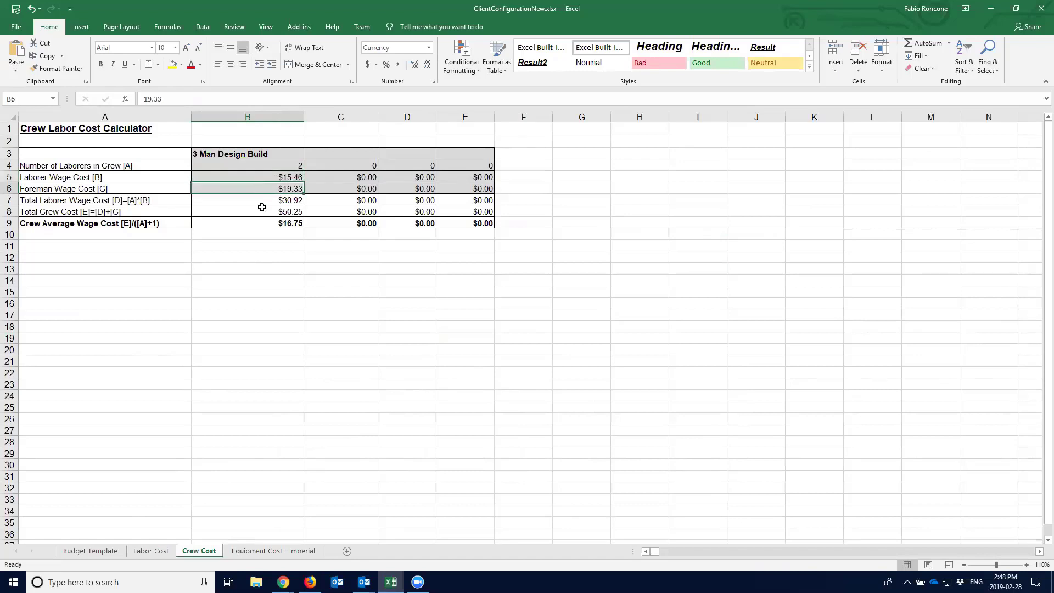
Step: Inspect how the 3 Man Design Build crew's Total Laborer Wage Cost, Total Crew Cost and Crew Average Wage Cost are calculated
{"action": "left_click", "coordinate": [262, 205]}
{"action": "left_click", "coordinate": [129, 200]}
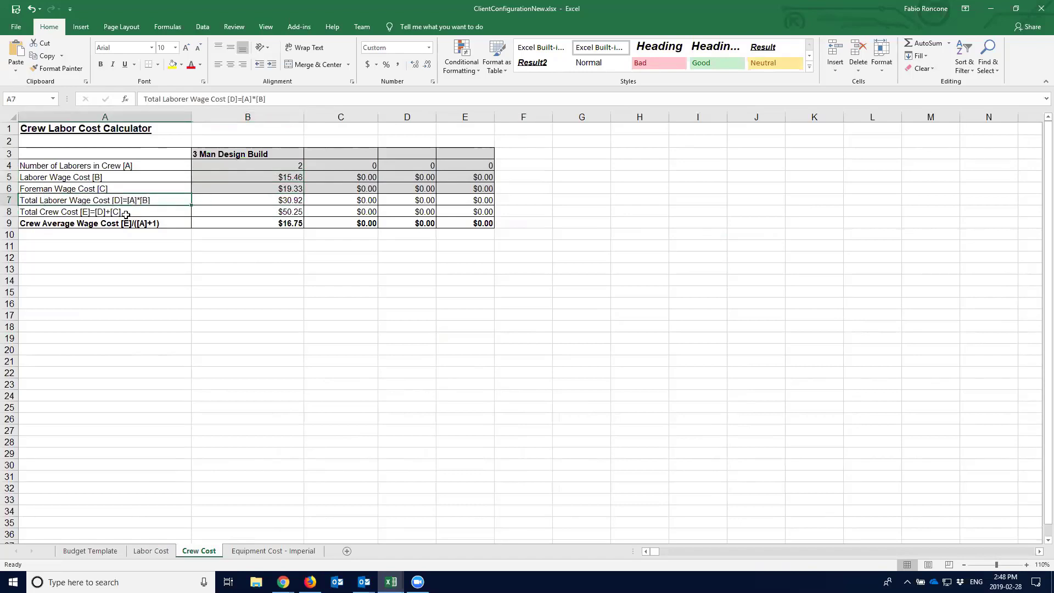
{"action": "left_click", "coordinate": [238, 212]}
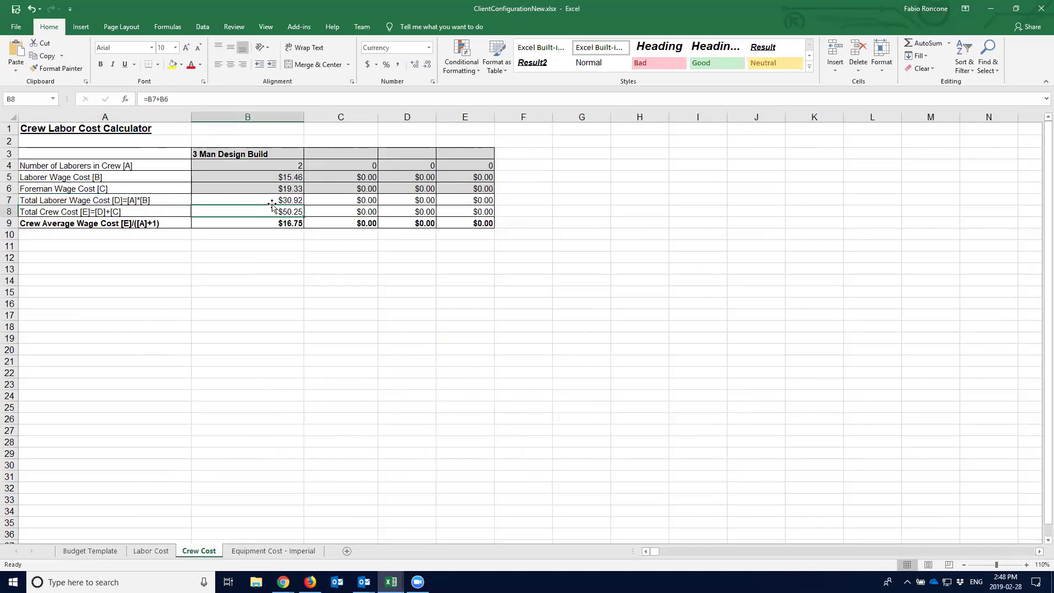
{"action": "left_click", "coordinate": [273, 222]}
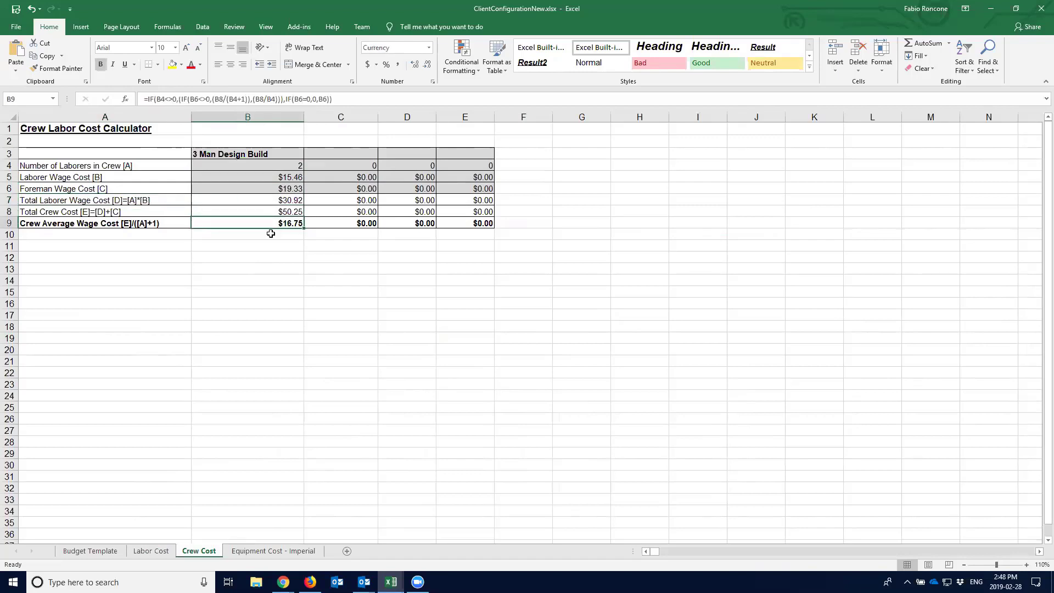
{"action": "left_click", "coordinate": [273, 235]}
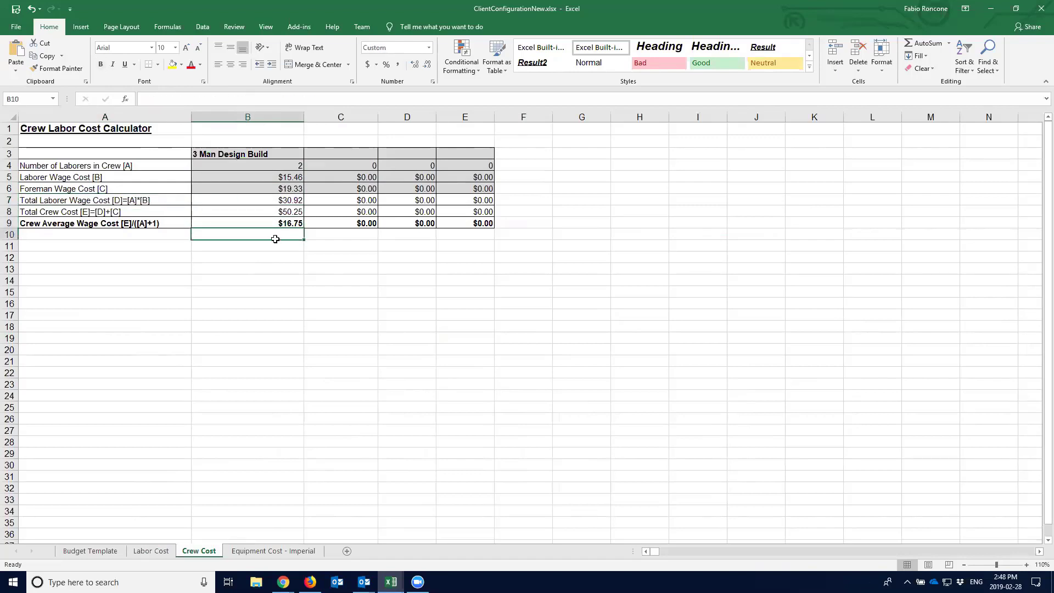
{"action": "left_click", "coordinate": [258, 219]}
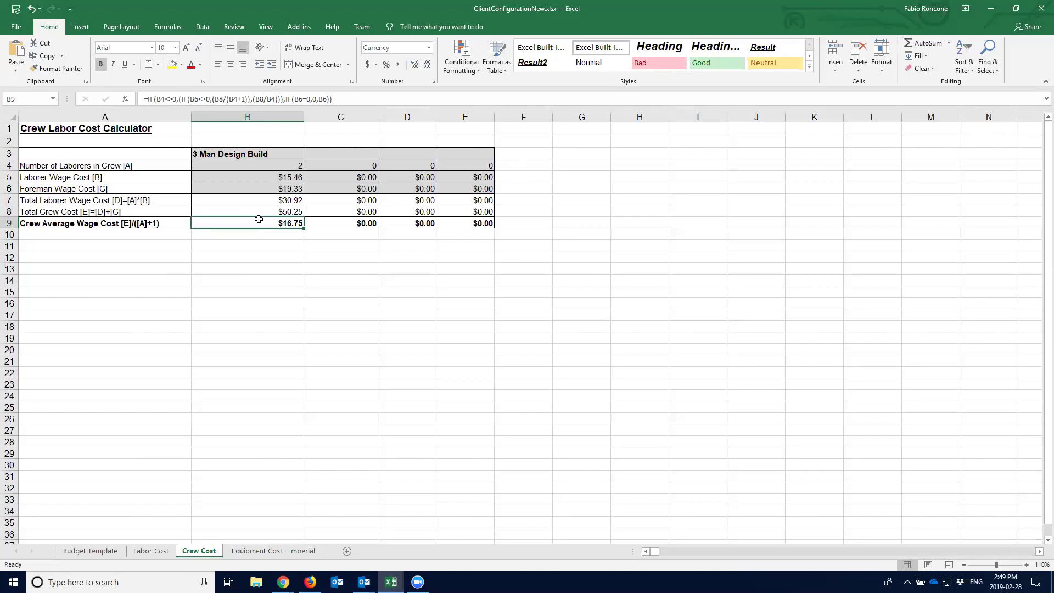
{"action": "left_click", "coordinate": [59, 224]}
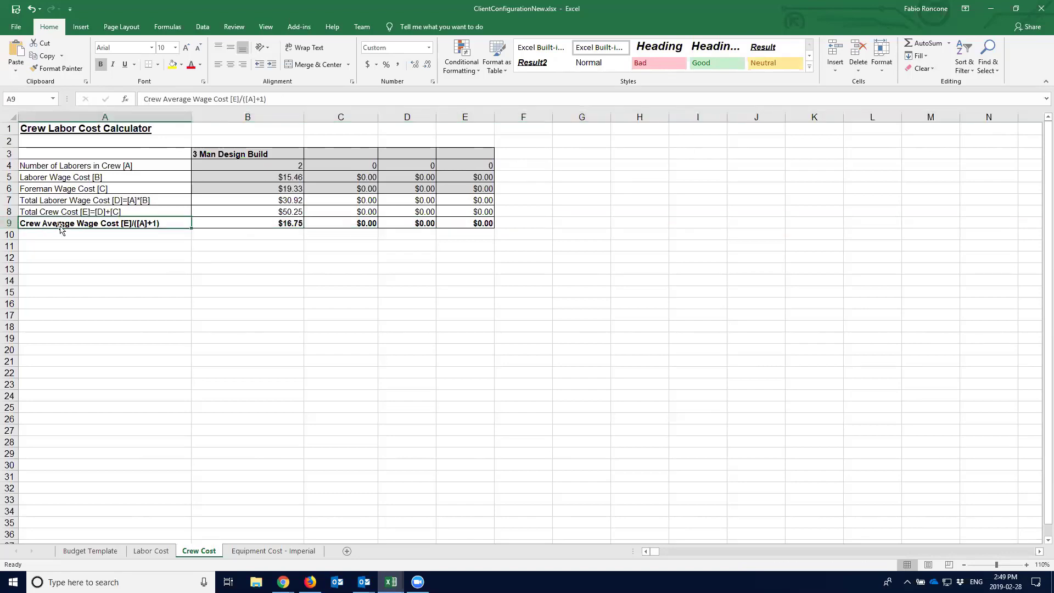
Step: On the Equipment Cost - Imperial sheet, review the ½ Ton Truck's acquisition, maintenance and fuel cost sections
{"action": "left_click", "coordinate": [210, 225]}
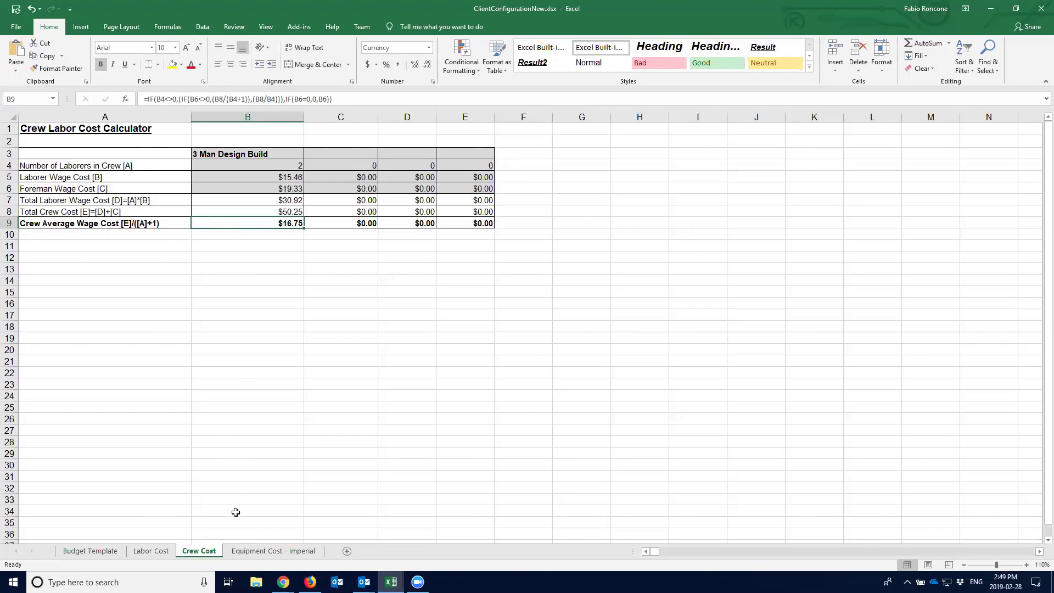
{"action": "left_click", "coordinate": [246, 551]}
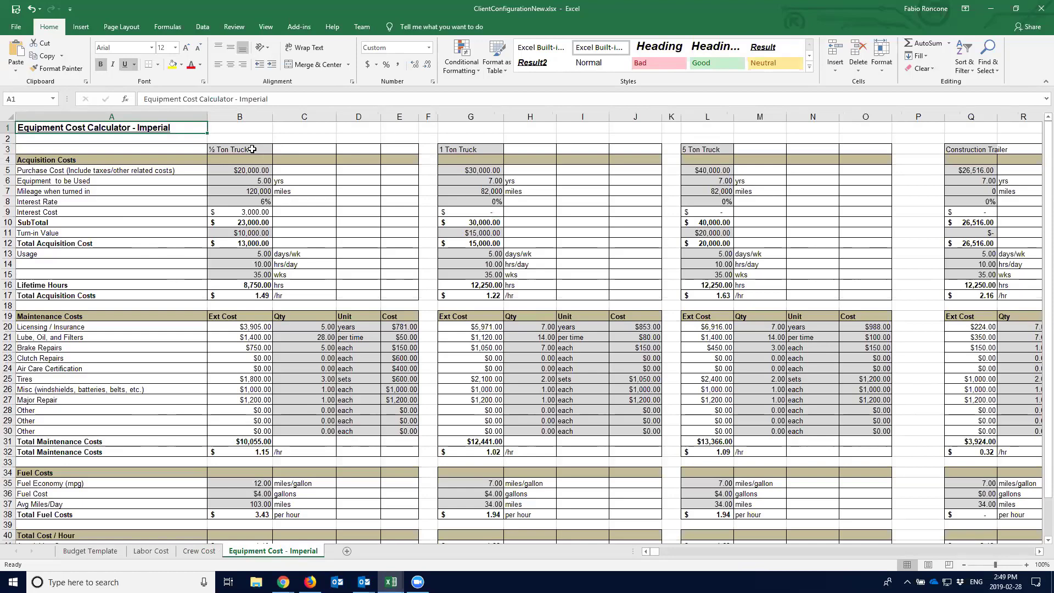
{"action": "left_click", "coordinate": [231, 149]}
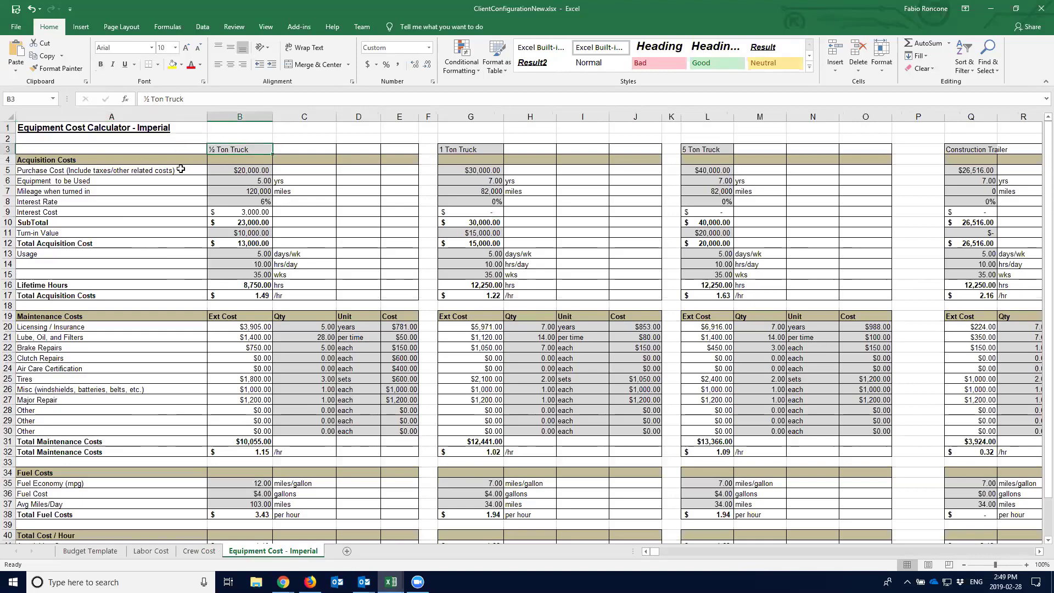
{"action": "left_click_drag", "start_coordinate": [170, 160], "coordinate": [236, 295]}
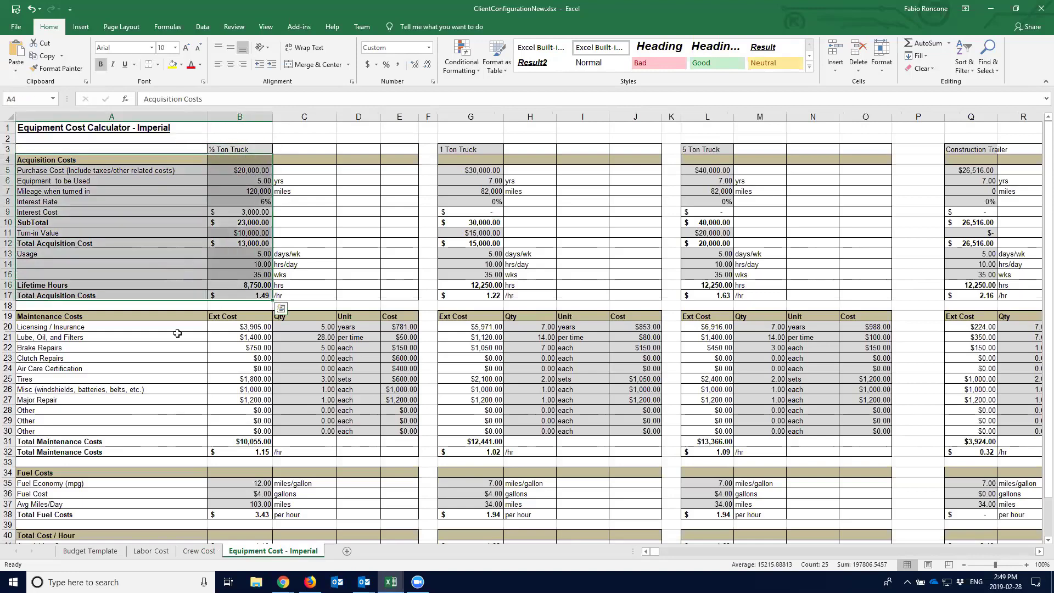
{"action": "left_click_drag", "start_coordinate": [137, 316], "coordinate": [236, 452]}
{"action": "left_click_drag", "start_coordinate": [151, 473], "coordinate": [241, 515]}
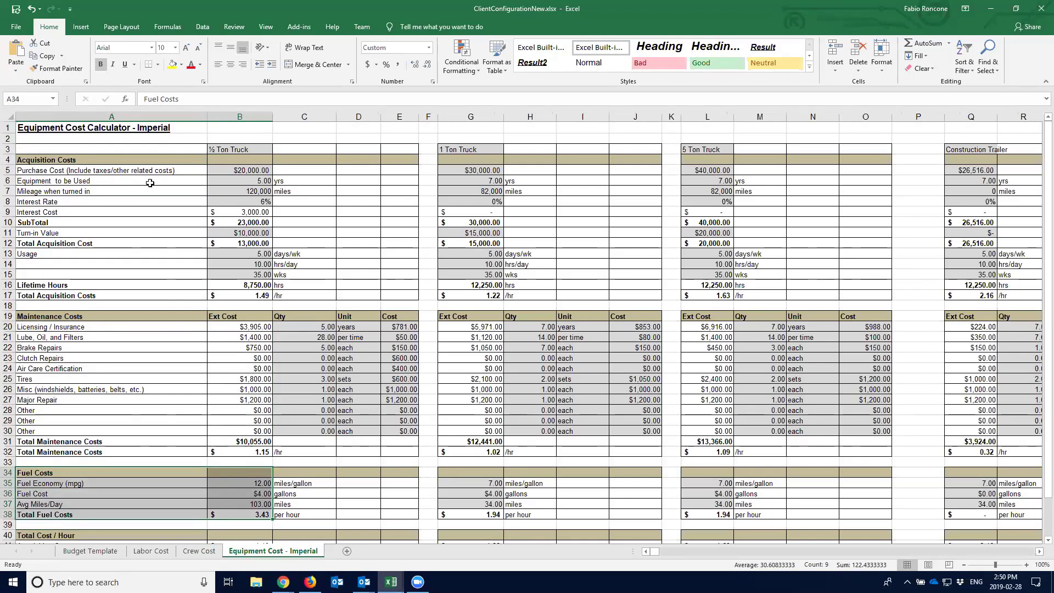
{"action": "left_click", "coordinate": [214, 175]}
{"action": "left_click_drag", "start_coordinate": [160, 152], "coordinate": [257, 293]}
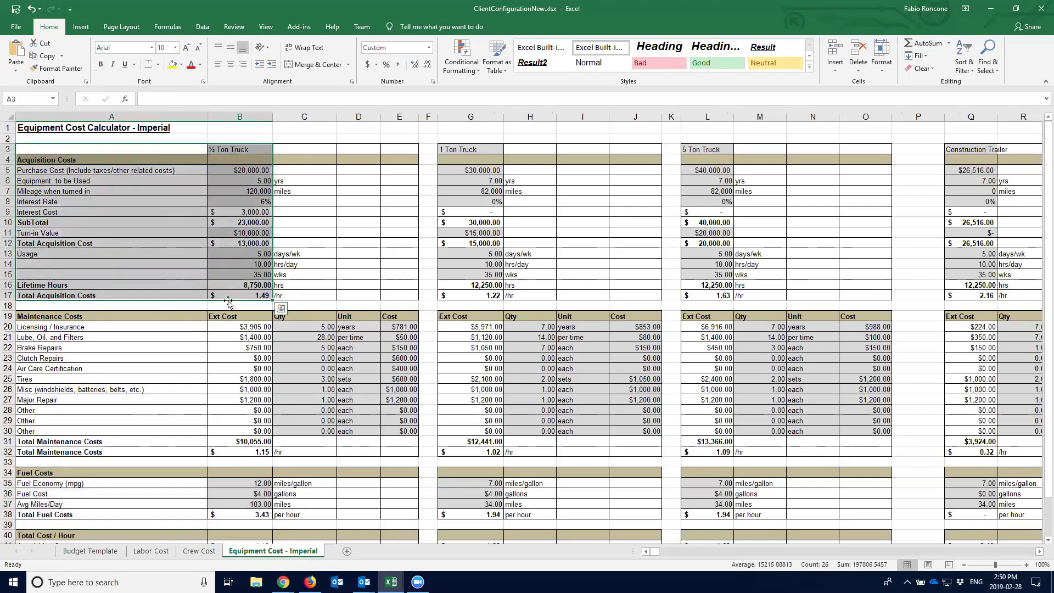
{"action": "left_click_drag", "start_coordinate": [181, 318], "coordinate": [307, 452]}
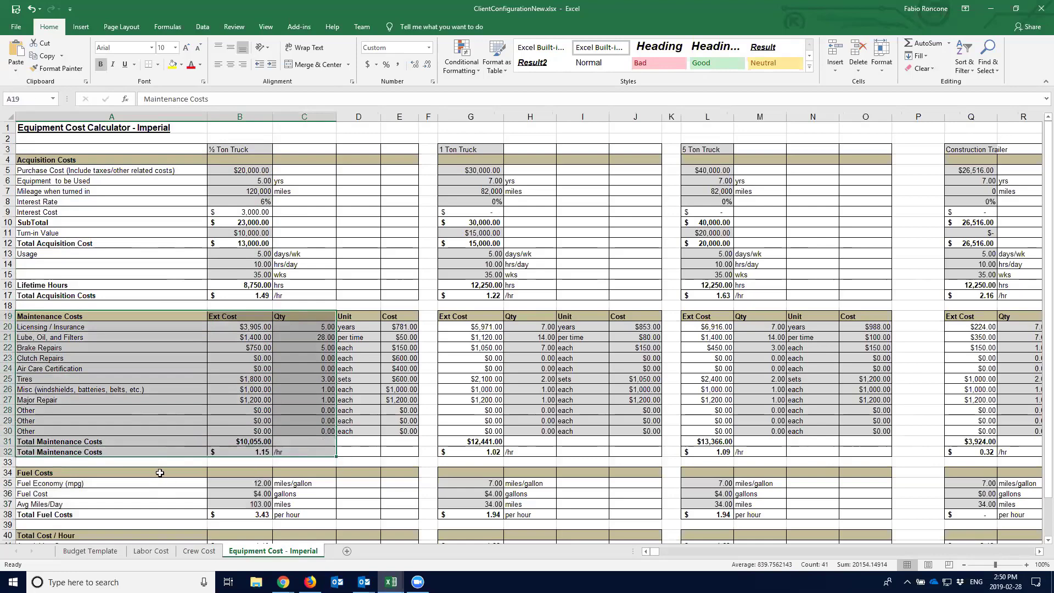
{"action": "left_click_drag", "start_coordinate": [159, 472], "coordinate": [243, 508]}
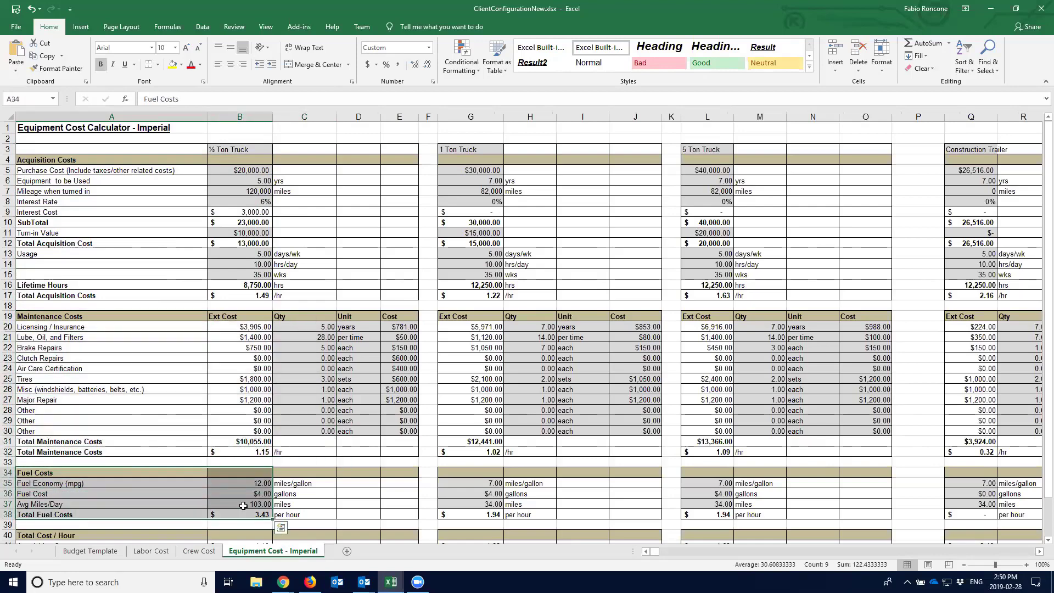
Step: Examine the ½ Ton Truck's usage inputs for days per week, hours per day and weeks, along with its lifetime hours
{"action": "left_click", "coordinate": [245, 148]}
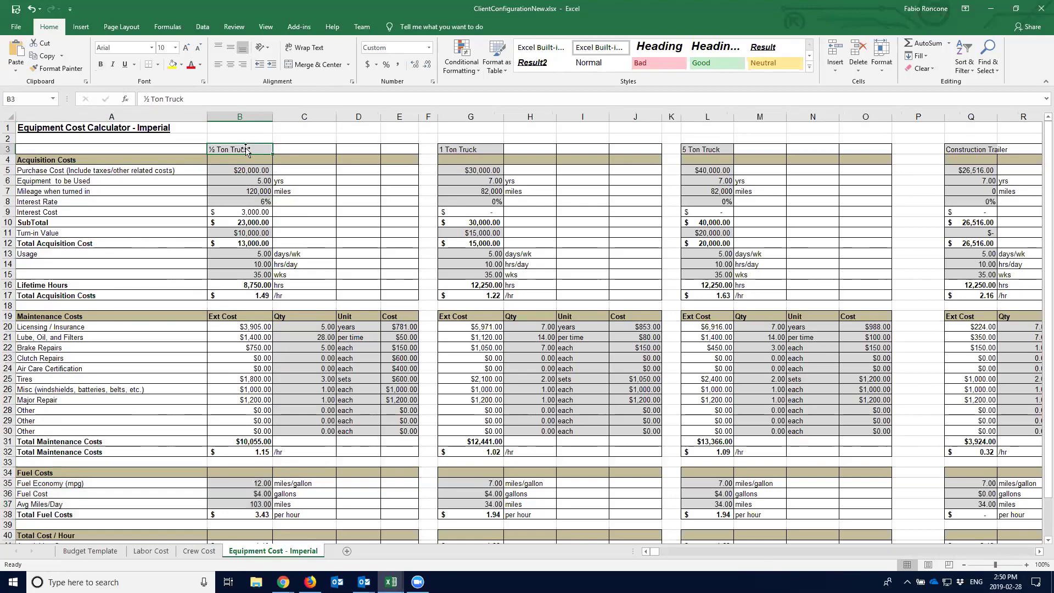
{"action": "left_click", "coordinate": [242, 253]}
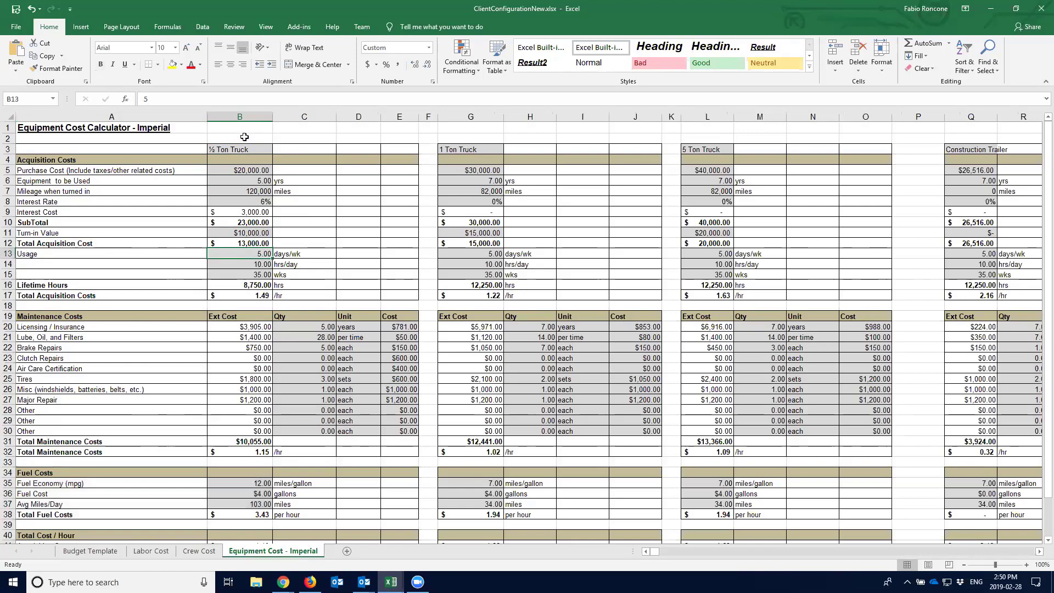
{"action": "key", "text": "shift+Down"}
{"action": "key", "text": "shift+Down"}
{"action": "key", "text": "shift+Down"}
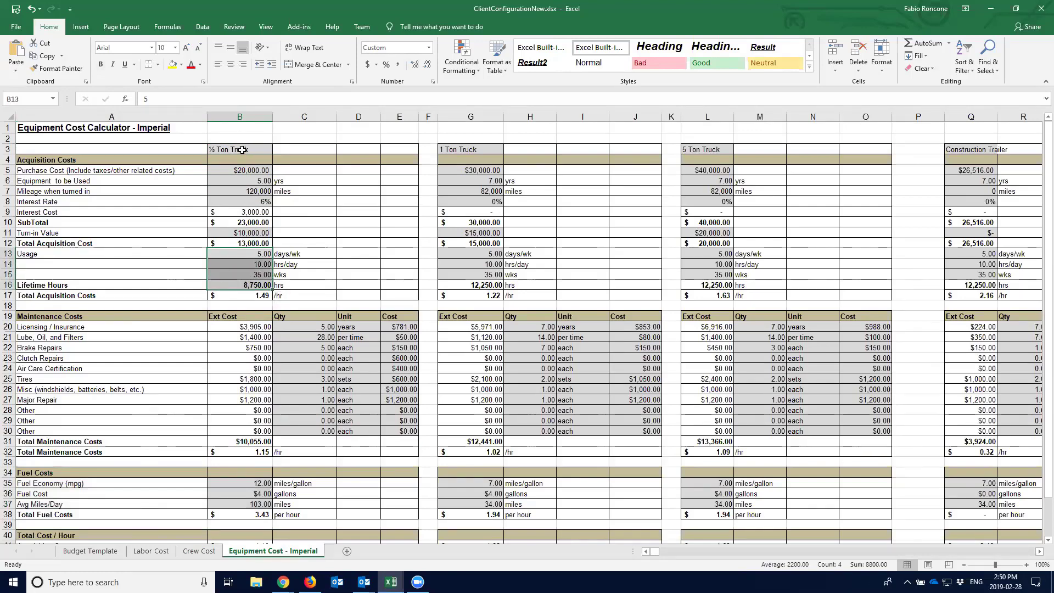
{"action": "left_click", "coordinate": [243, 150]}
{"action": "left_click", "coordinate": [244, 253]}
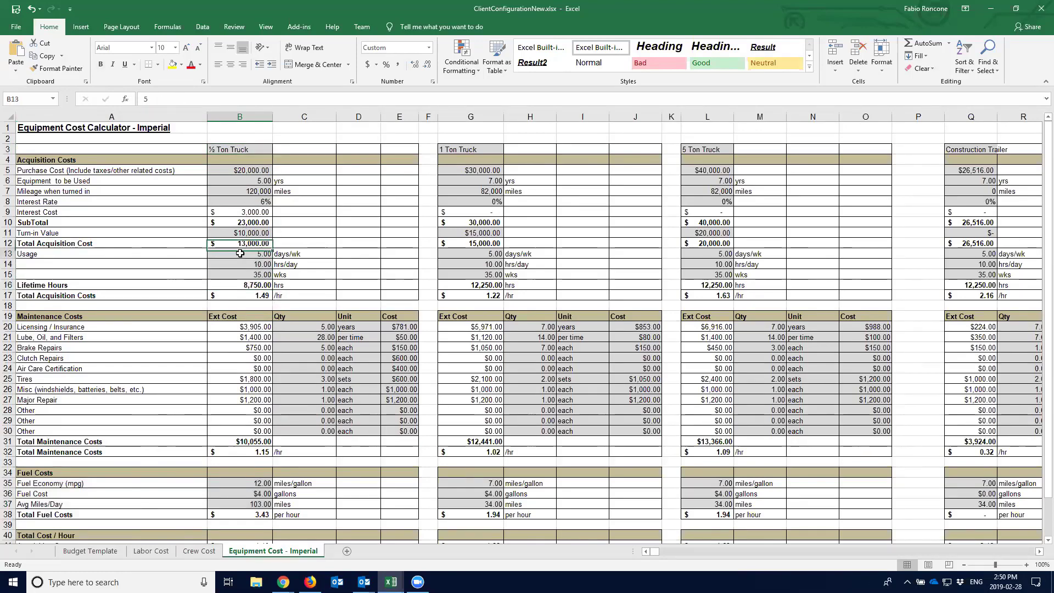
{"action": "key", "text": "shift+Down"}
{"action": "key", "text": "shift+Down"}
{"action": "left_click", "coordinate": [249, 253]}
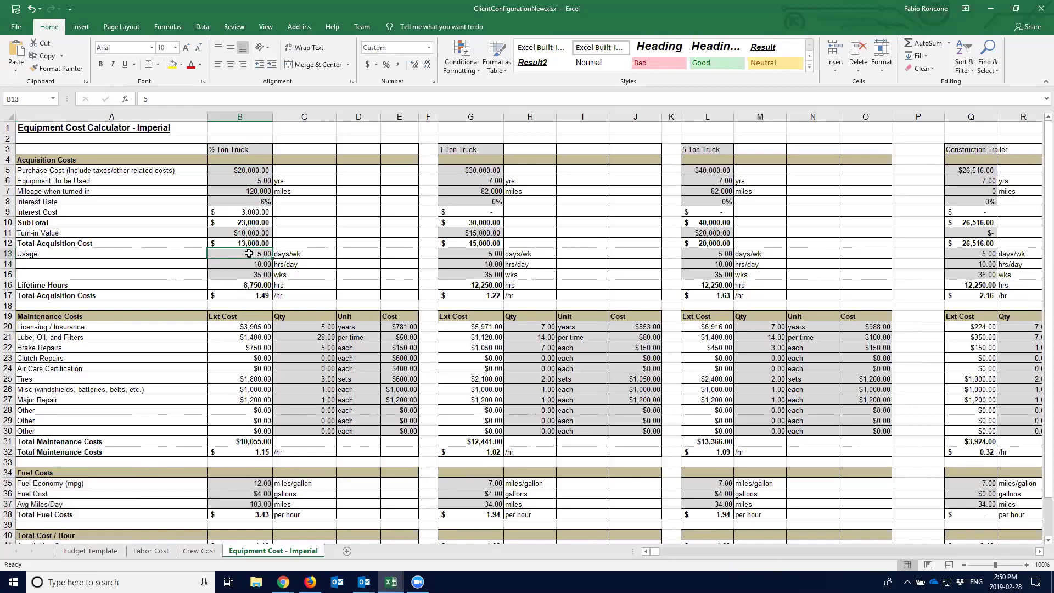
{"action": "left_click", "coordinate": [246, 275]}
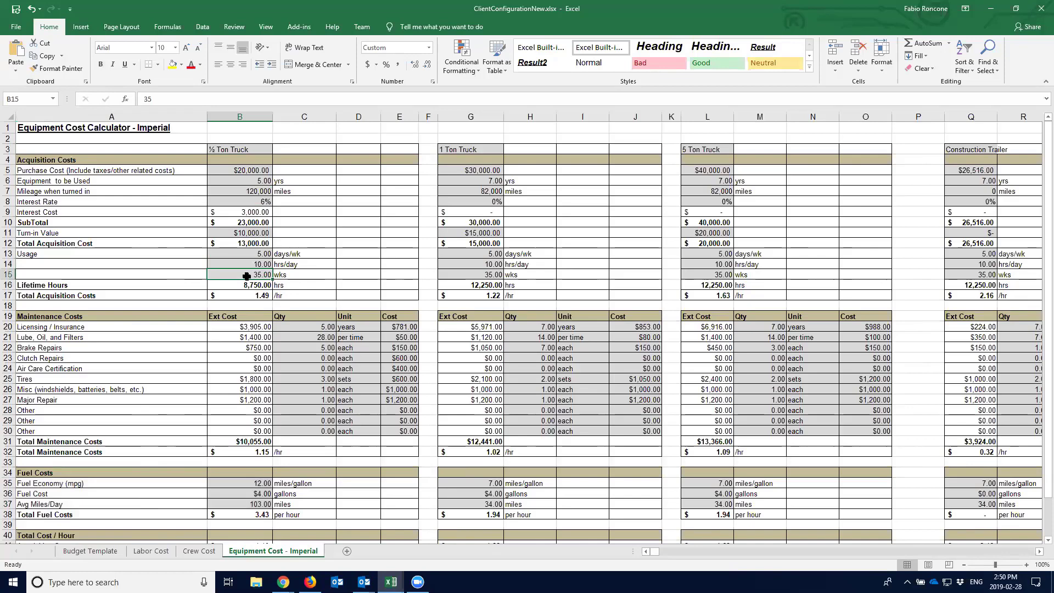
{"action": "left_click_drag", "start_coordinate": [242, 254], "coordinate": [243, 274]}
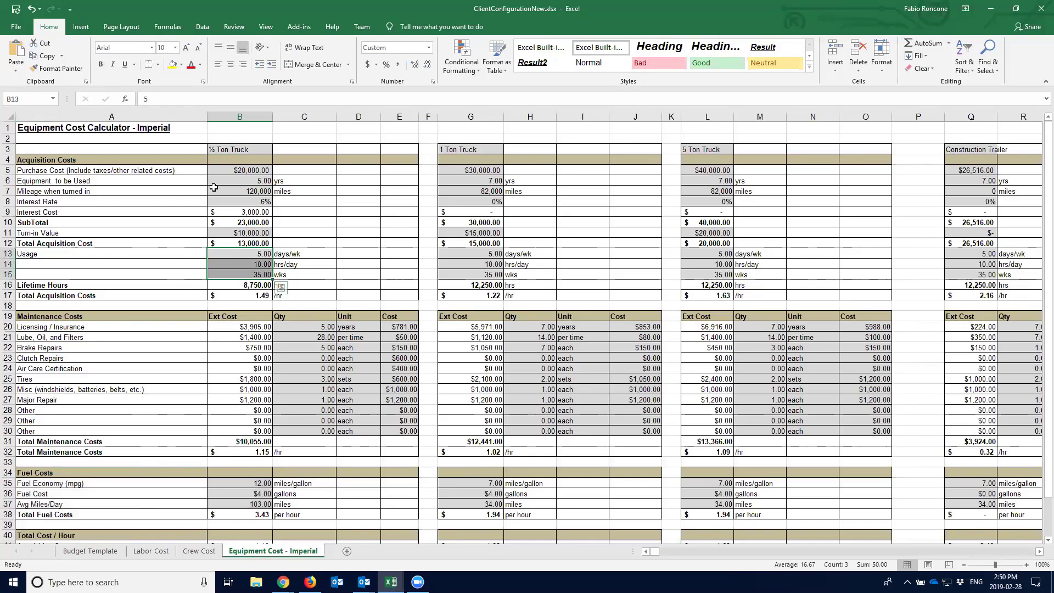
Step: On the Budget Template sheet, review the Materials, Plants, Direct Labor, Subcontractors and Equipment Total rows
{"action": "left_click", "coordinate": [105, 551]}
{"action": "left_click_drag", "start_coordinate": [112, 185], "coordinate": [113, 210]}
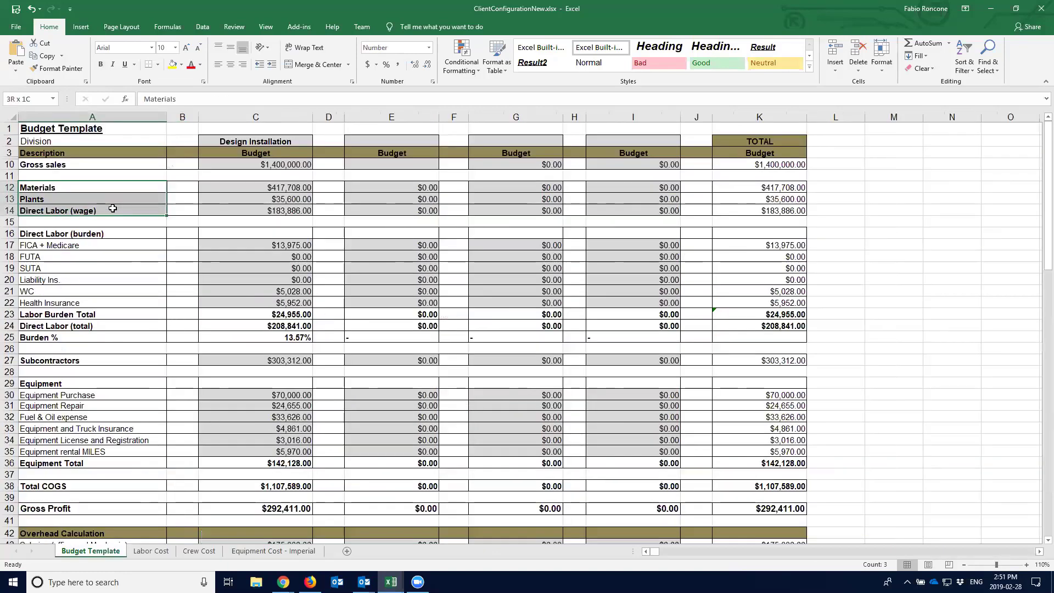
{"action": "left_click", "coordinate": [94, 359]}
{"action": "left_click", "coordinate": [99, 462]}
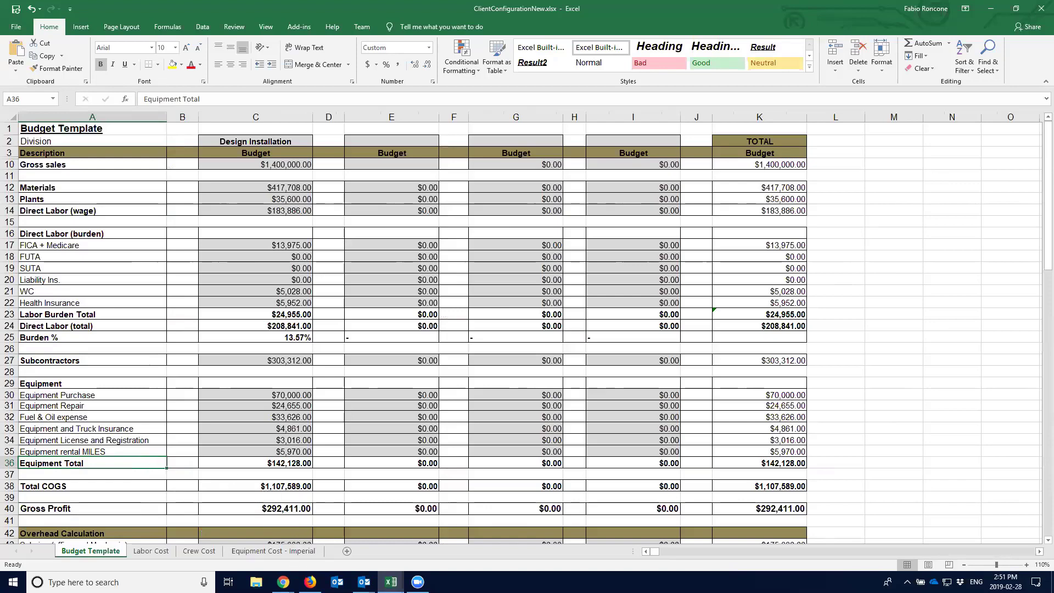
Step: Switch to DynaSCAPE Manage360 in Chrome and open the Construction division from the Divisions settings for editing
{"action": "left_click", "coordinate": [283, 582]}
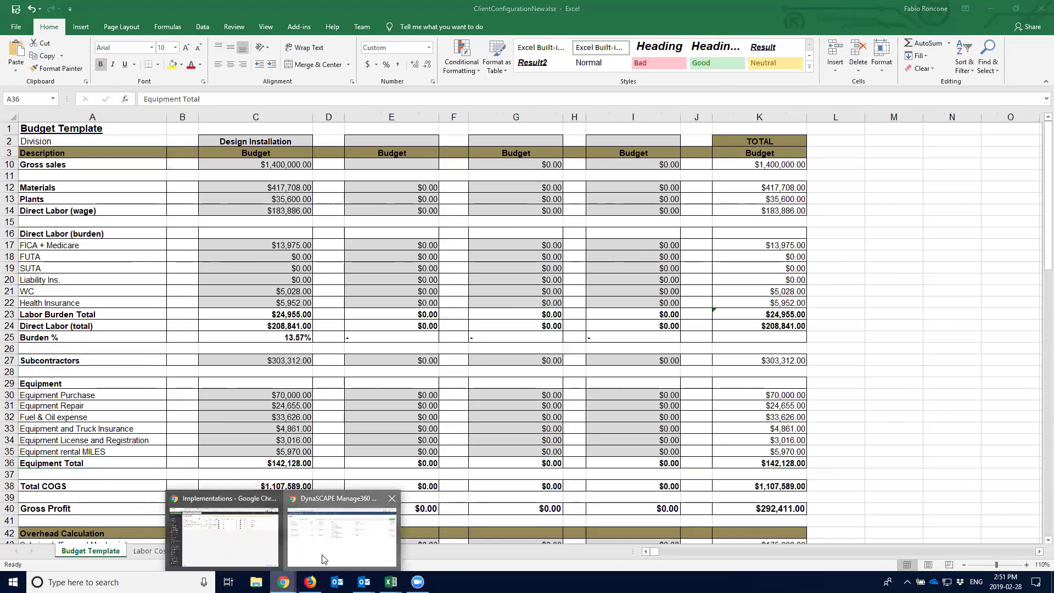
{"action": "left_click", "coordinate": [341, 535]}
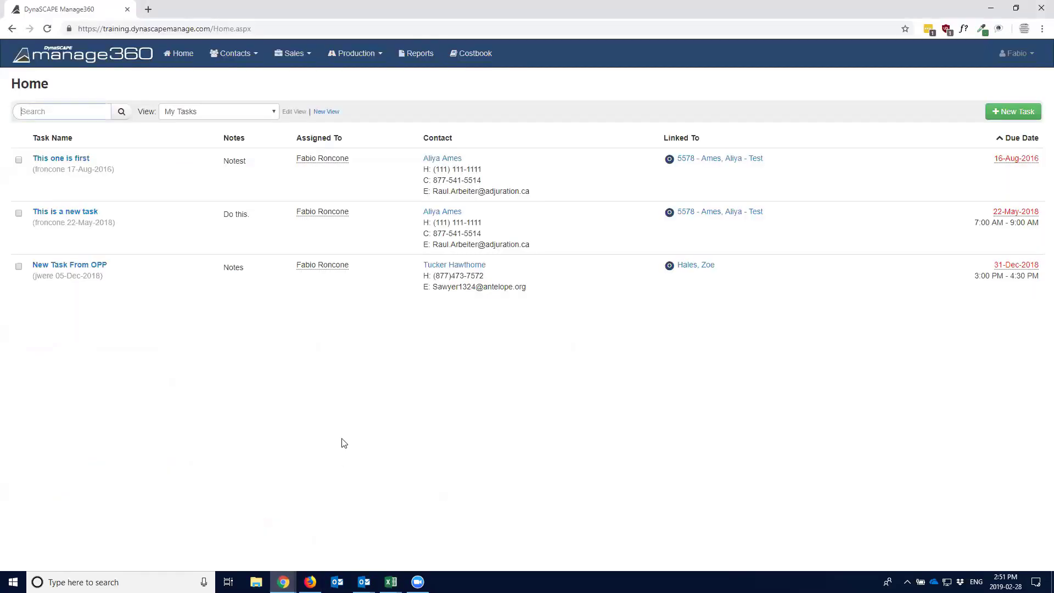
{"action": "left_click", "coordinate": [1023, 58]}
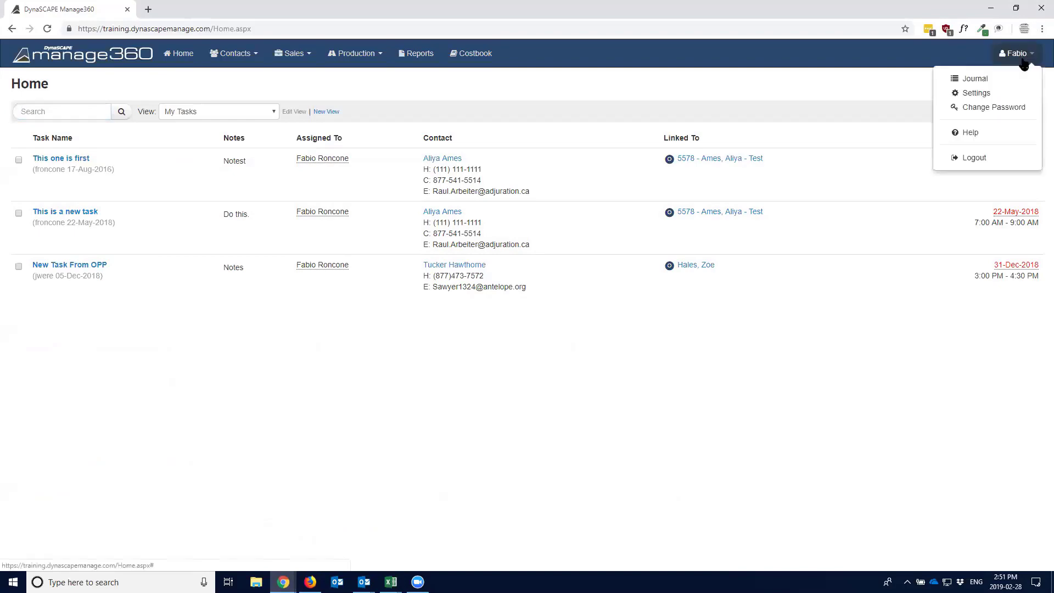
{"action": "left_click", "coordinate": [998, 93]}
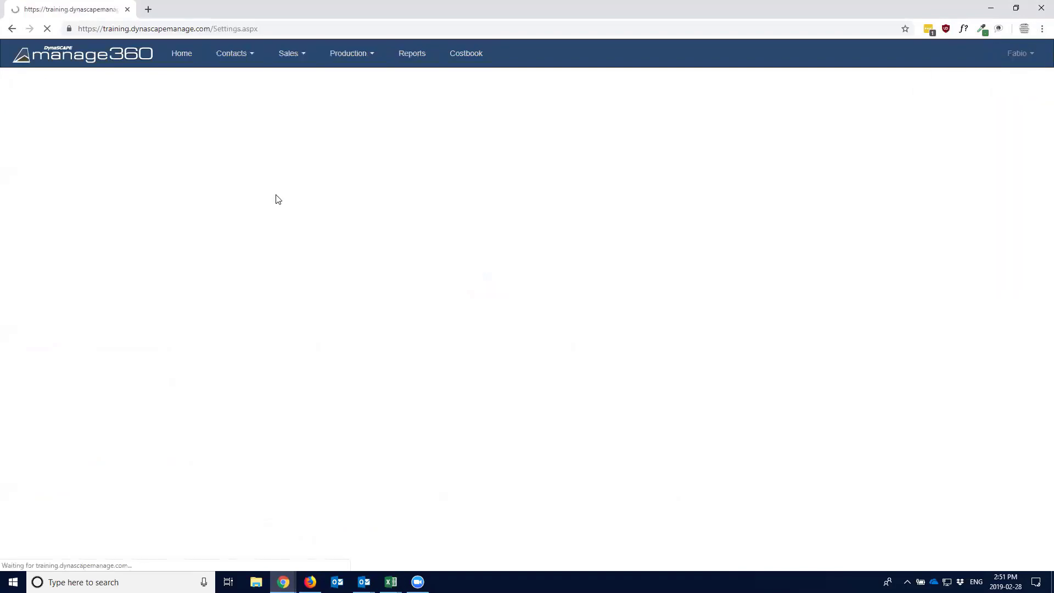
{"action": "left_click_drag", "start_coordinate": [16, 508], "coordinate": [87, 511]}
{"action": "left_click", "coordinate": [177, 532]}
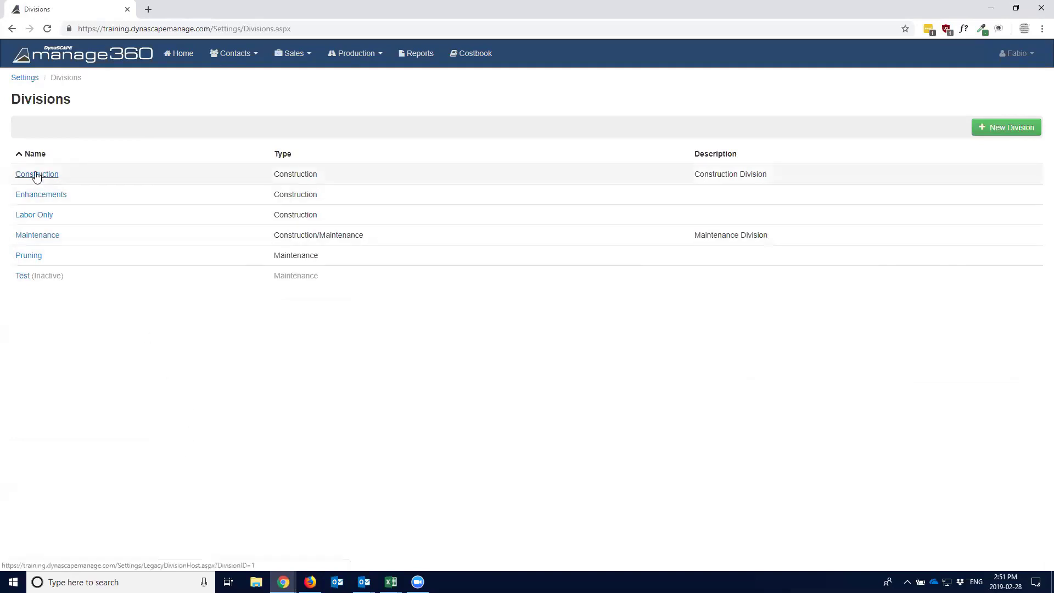
{"action": "left_click_drag", "start_coordinate": [10, 98], "coordinate": [80, 101]}
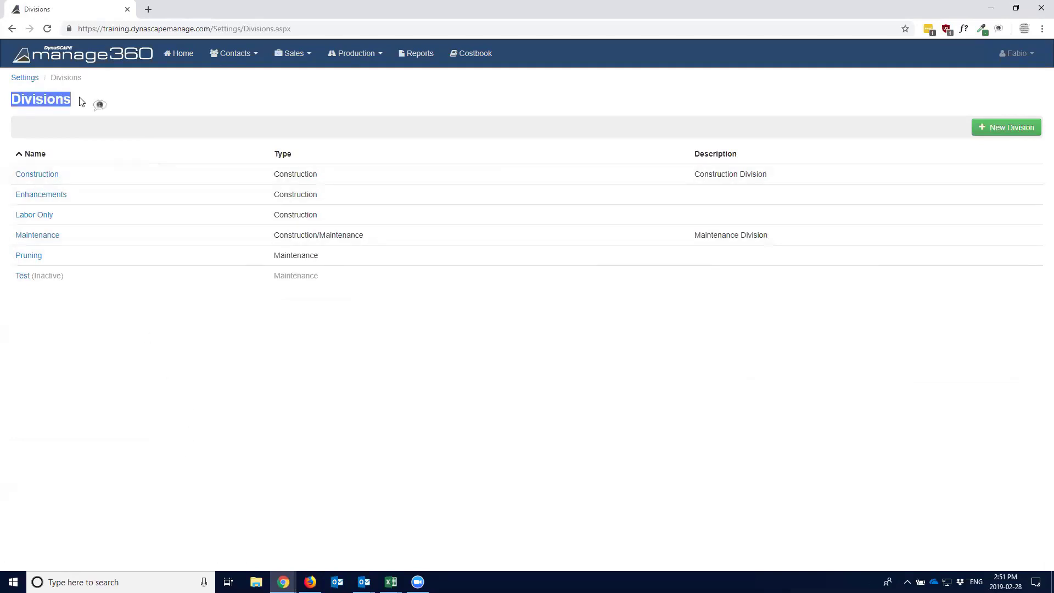
{"action": "left_click", "coordinate": [40, 175]}
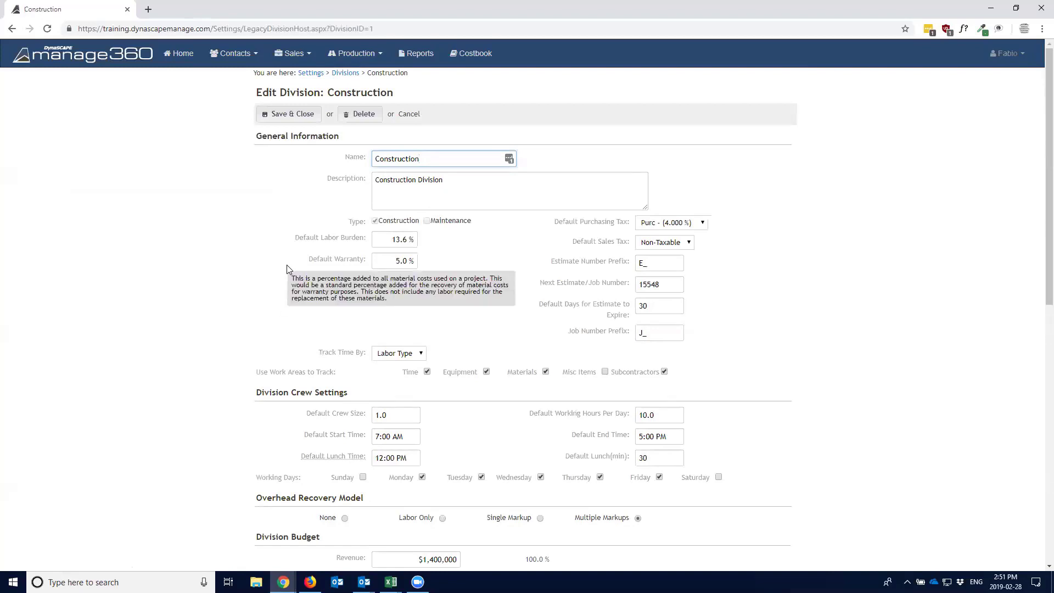
Step: Examine the Construction division's Default Labor Burden percentage and its description
{"action": "left_click_drag", "start_coordinate": [291, 238], "coordinate": [366, 241]}
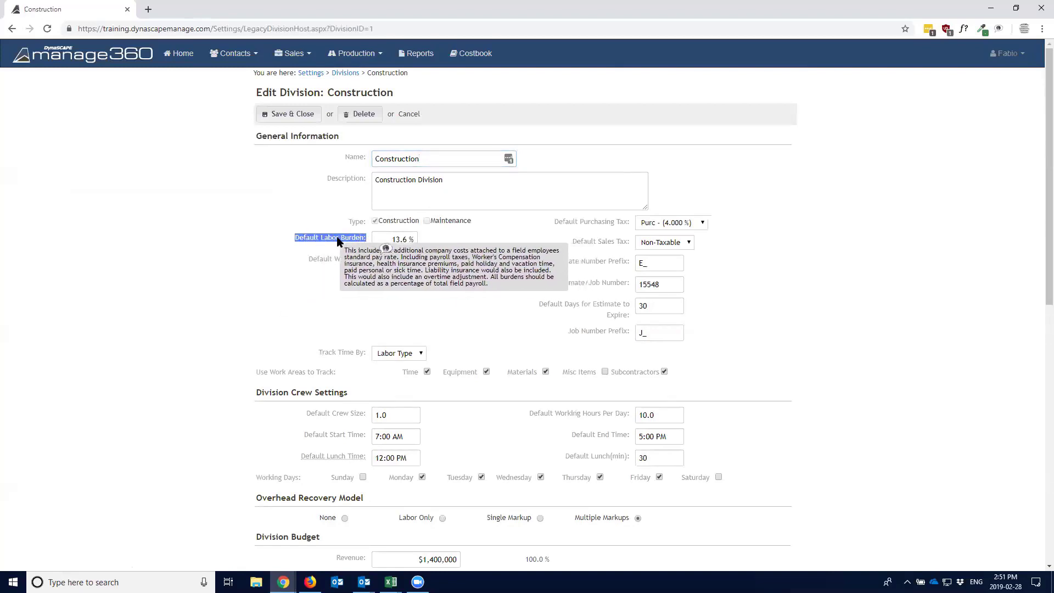
{"action": "left_click", "coordinate": [320, 245]}
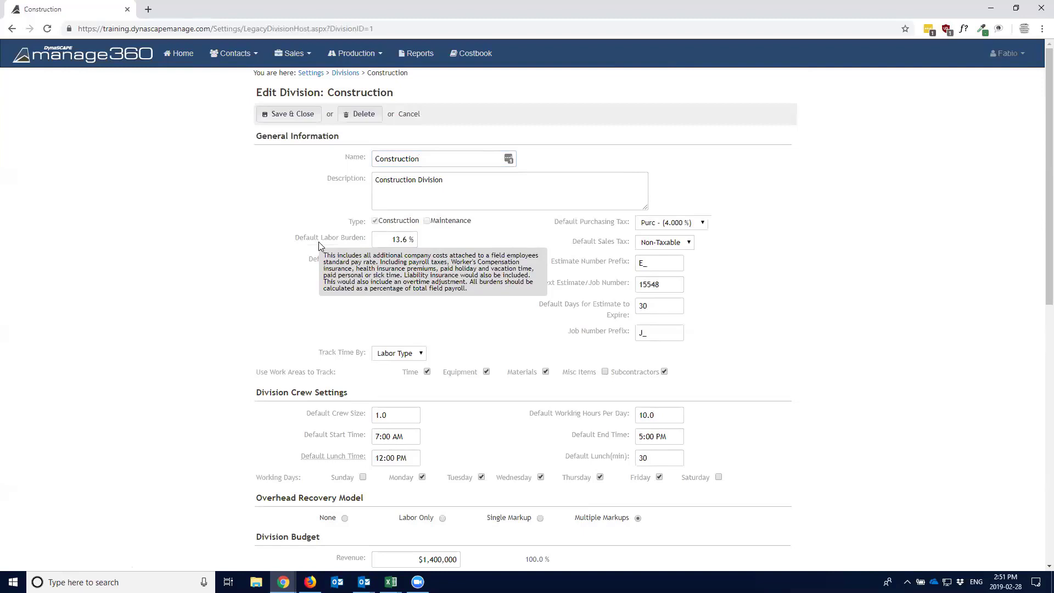
{"action": "left_click_drag", "start_coordinate": [294, 237], "coordinate": [366, 240]}
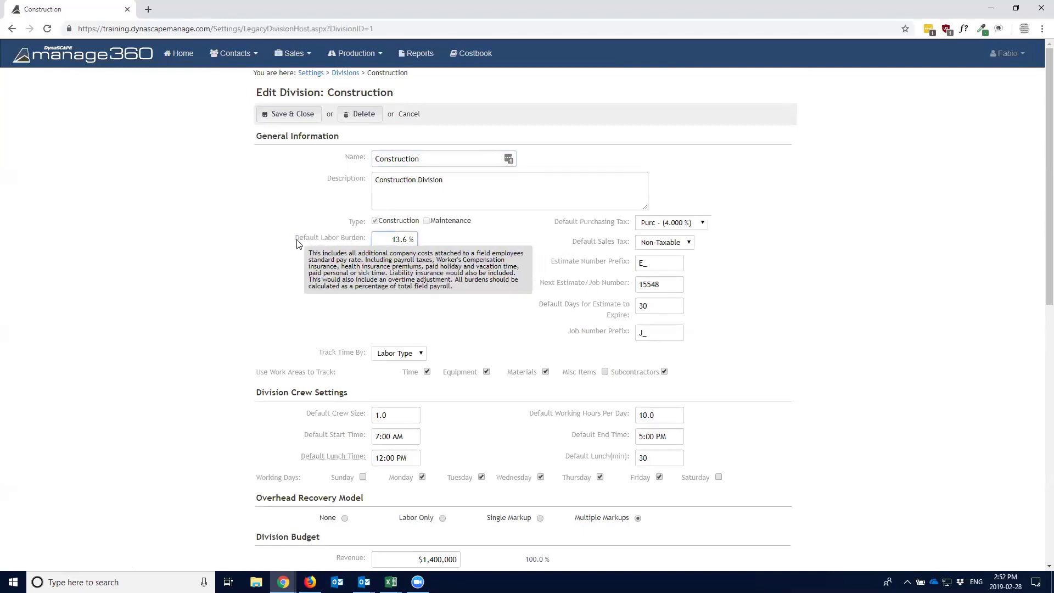
{"action": "left_click", "coordinate": [377, 241]}
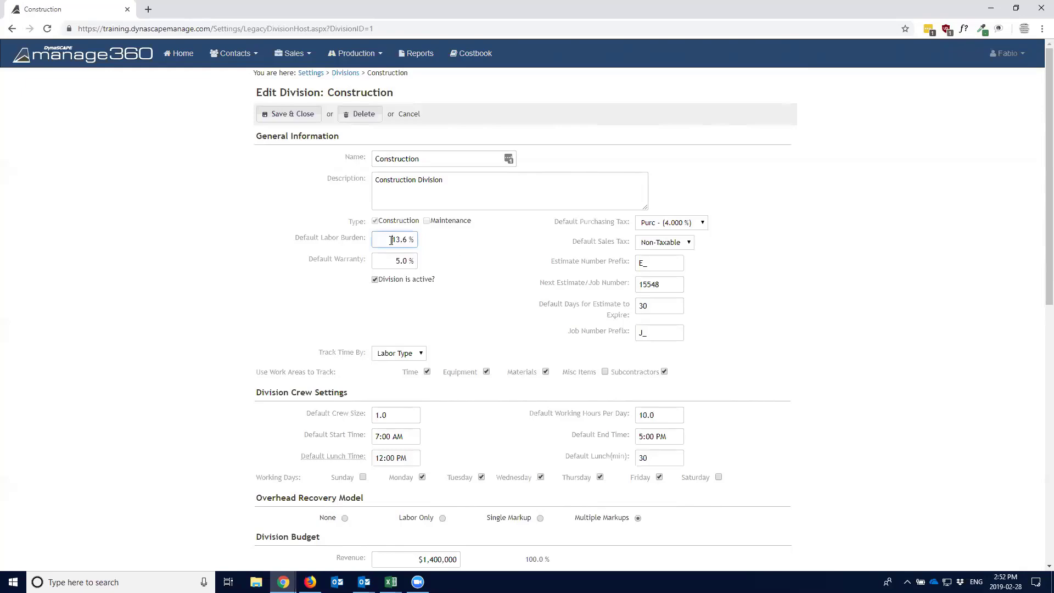
{"action": "left_click_drag", "start_coordinate": [391, 239], "coordinate": [413, 236]}
Step: Review the division's Overhead Recovery Model options, including Multiple Markups and Single Markup, and its Division Budget section
{"action": "scroll", "coordinate": [304, 308], "scroll_direction": "down", "scroll_amount": 4}
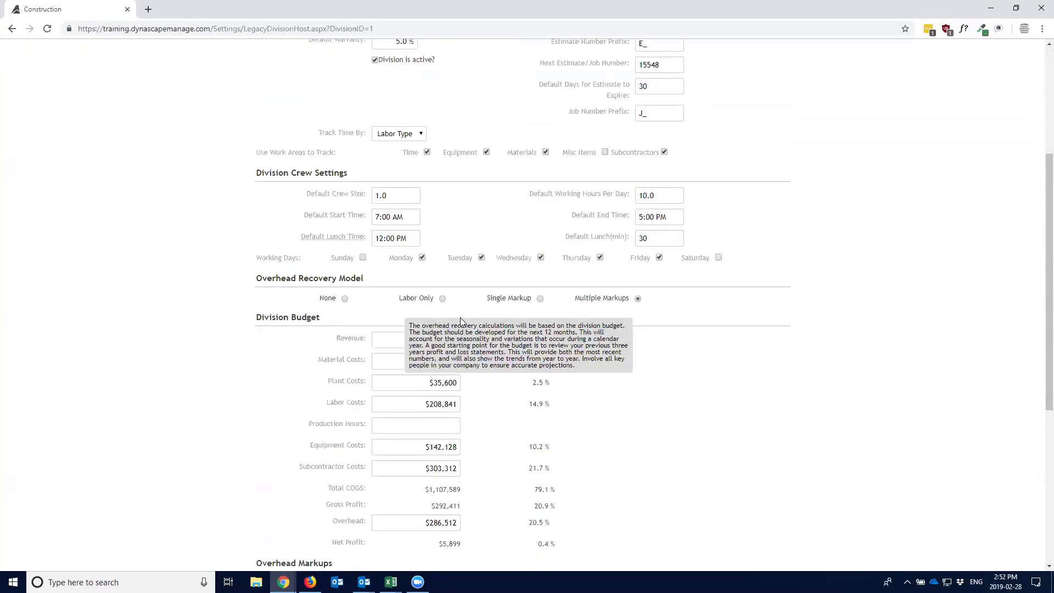
{"action": "left_click_drag", "start_coordinate": [1049, 255], "coordinate": [1036, 367]}
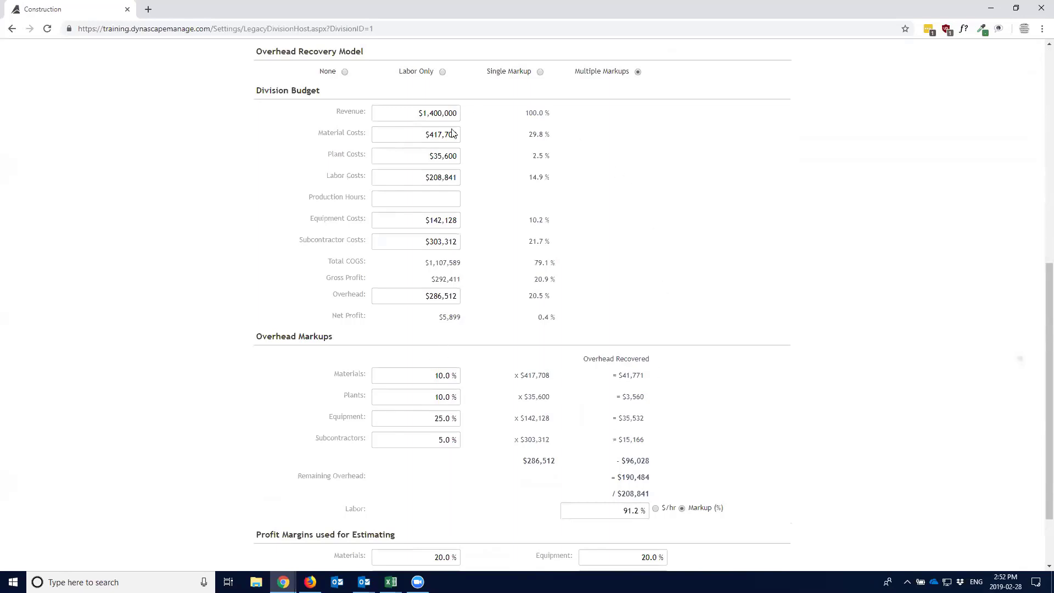
{"action": "mouse_move", "coordinate": [622, 75]}
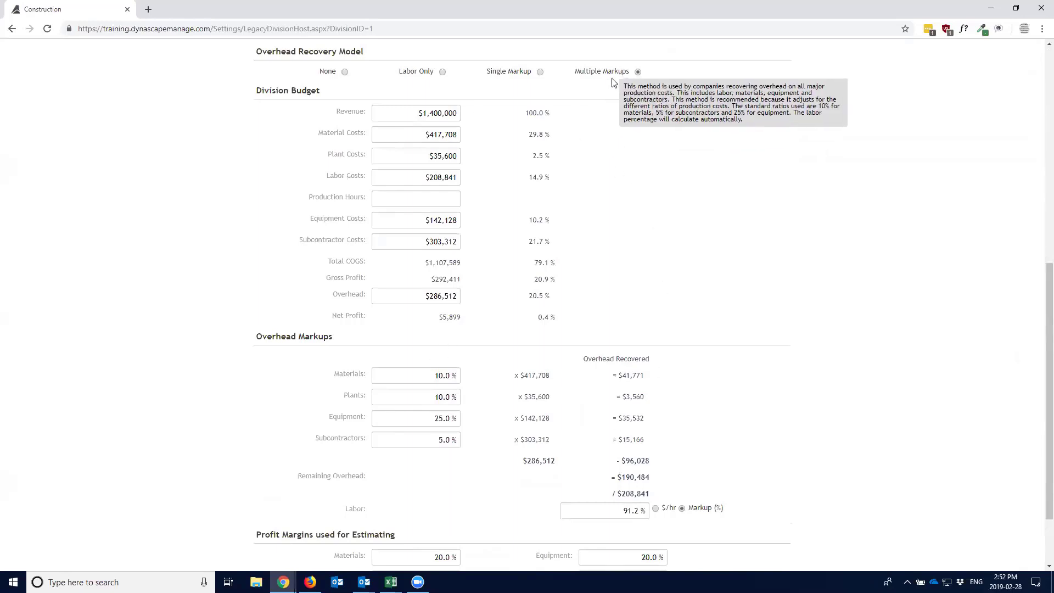
{"action": "mouse_move", "coordinate": [519, 77]}
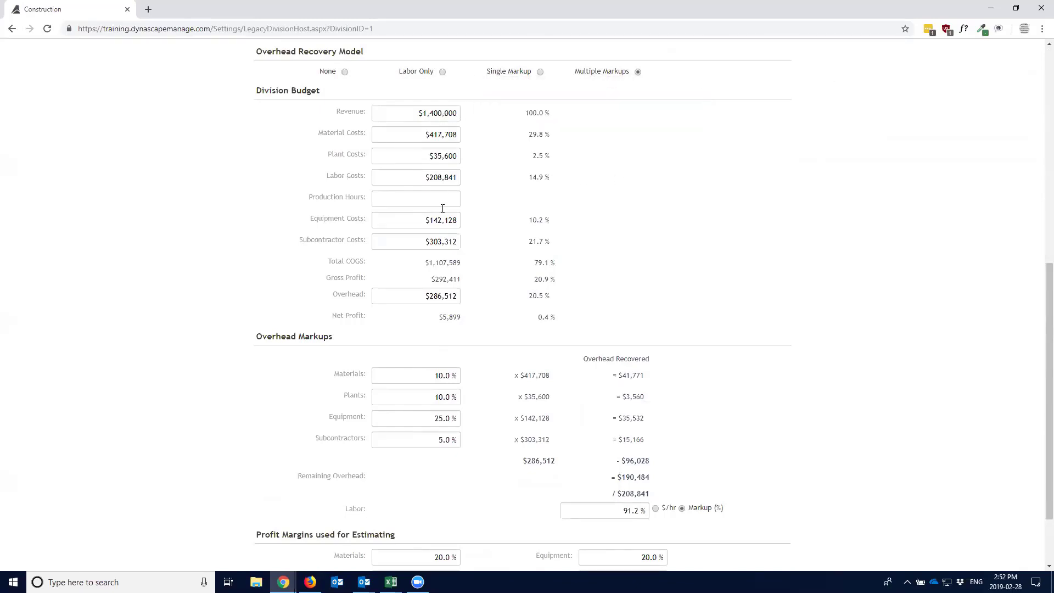
Step: Copy the Revenue value from the Construction division's budget
{"action": "left_click", "coordinate": [427, 117]}
{"action": "left_click", "coordinate": [430, 134]}
{"action": "left_click_drag", "start_coordinate": [417, 113], "coordinate": [460, 113]}
{"action": "right_click", "coordinate": [447, 117]}
{"action": "left_click", "coordinate": [461, 161]}
Step: Switch to the Book1 workbook in Excel and paste the copied Revenue into cell B2 as Unicode Text
{"action": "left_click", "coordinate": [391, 581]}
{"action": "left_click", "coordinate": [410, 559]}
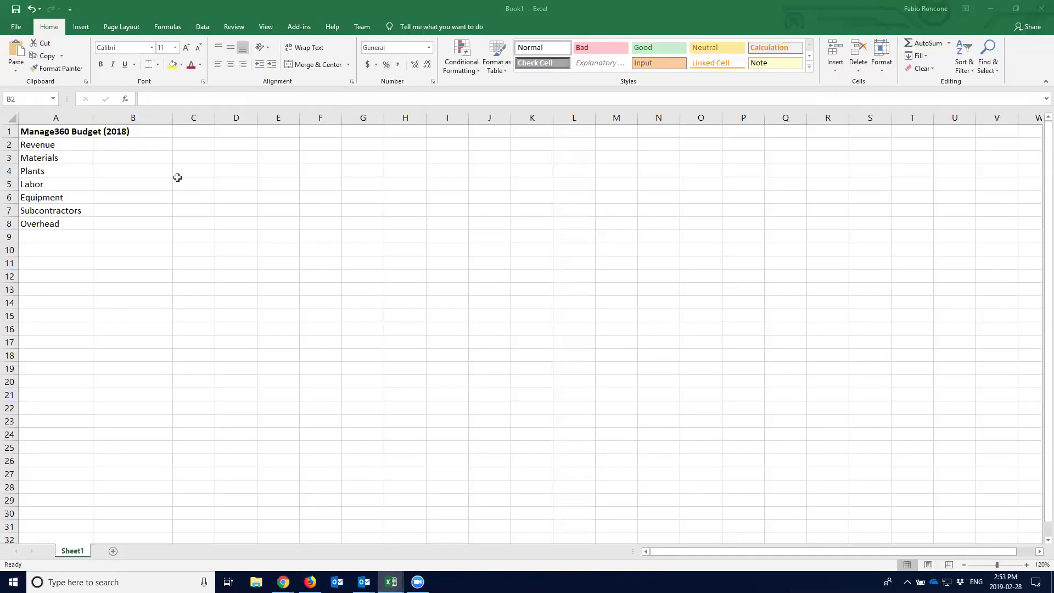
{"action": "left_click", "coordinate": [122, 146]}
{"action": "right_click", "coordinate": [116, 145]}
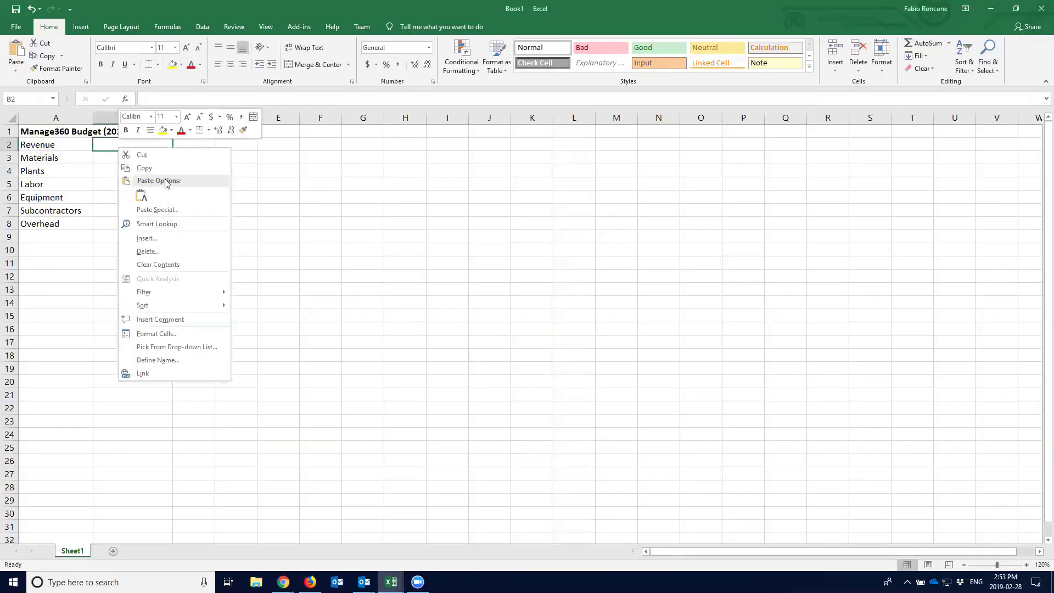
{"action": "left_click", "coordinate": [146, 209]}
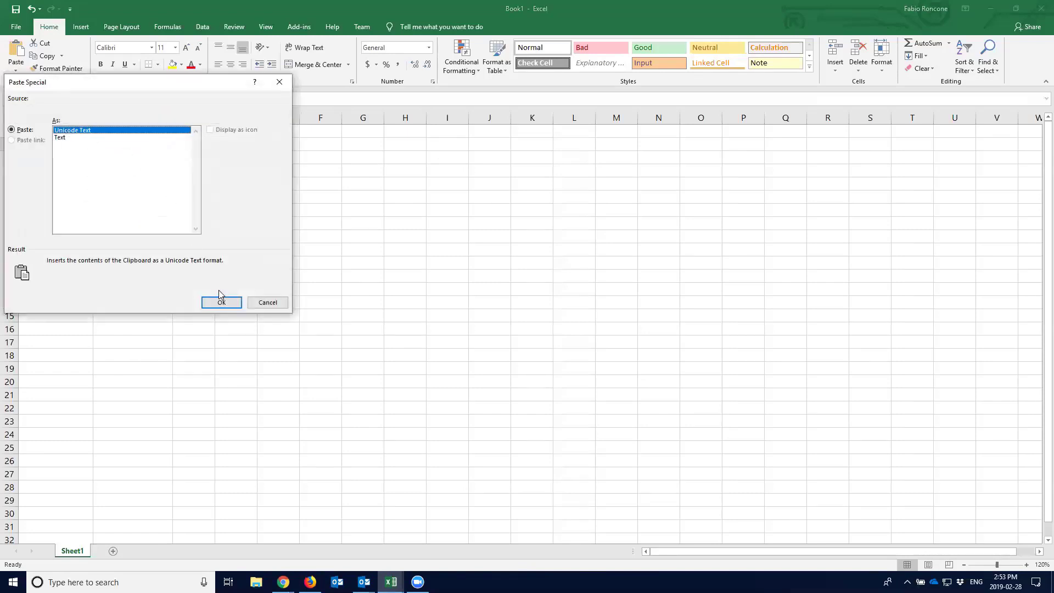
{"action": "left_click", "coordinate": [220, 301]}
{"action": "left_click", "coordinate": [148, 157]}
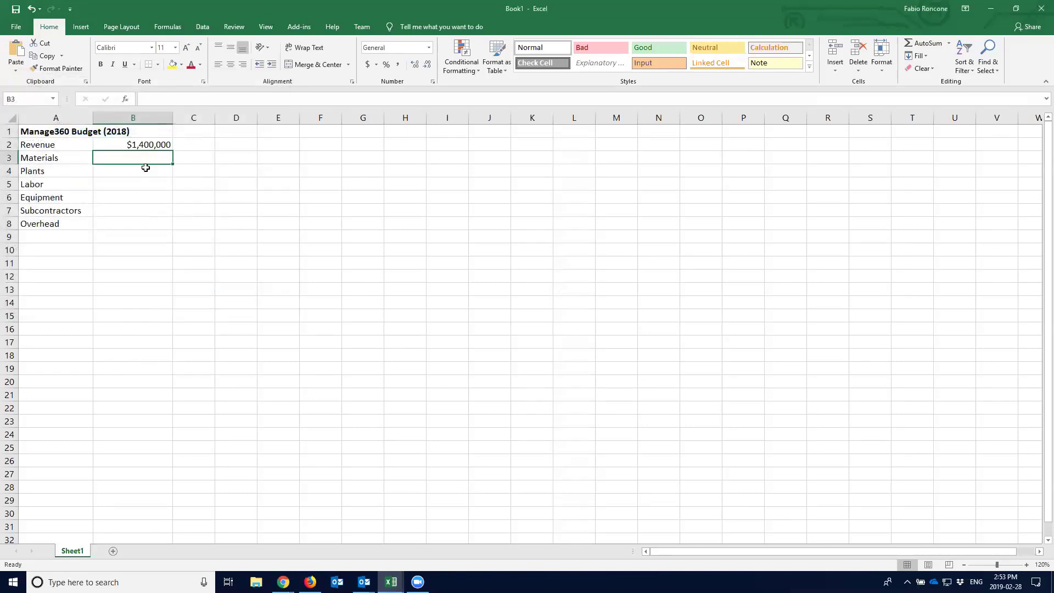
{"action": "left_click", "coordinate": [144, 171]}
{"action": "left_click", "coordinate": [143, 184]}
{"action": "left_click", "coordinate": [145, 197]}
{"action": "left_click", "coordinate": [146, 209]}
{"action": "left_click", "coordinate": [146, 222]}
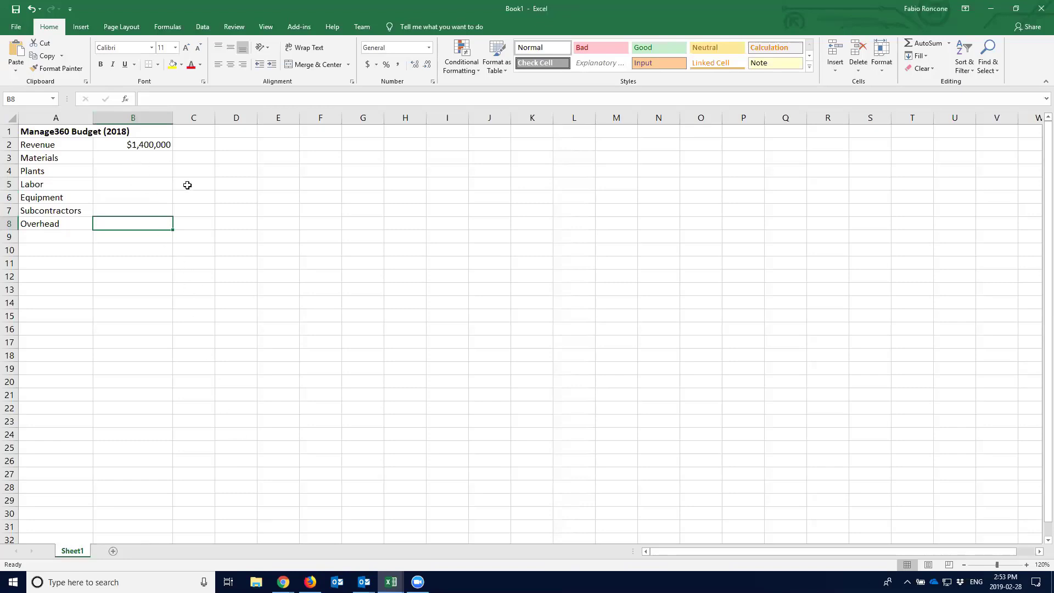
Step: Return to the Construction division in Chrome and copy the Material Costs value from its Division Budget
{"action": "mouse_move", "coordinate": [283, 583]}
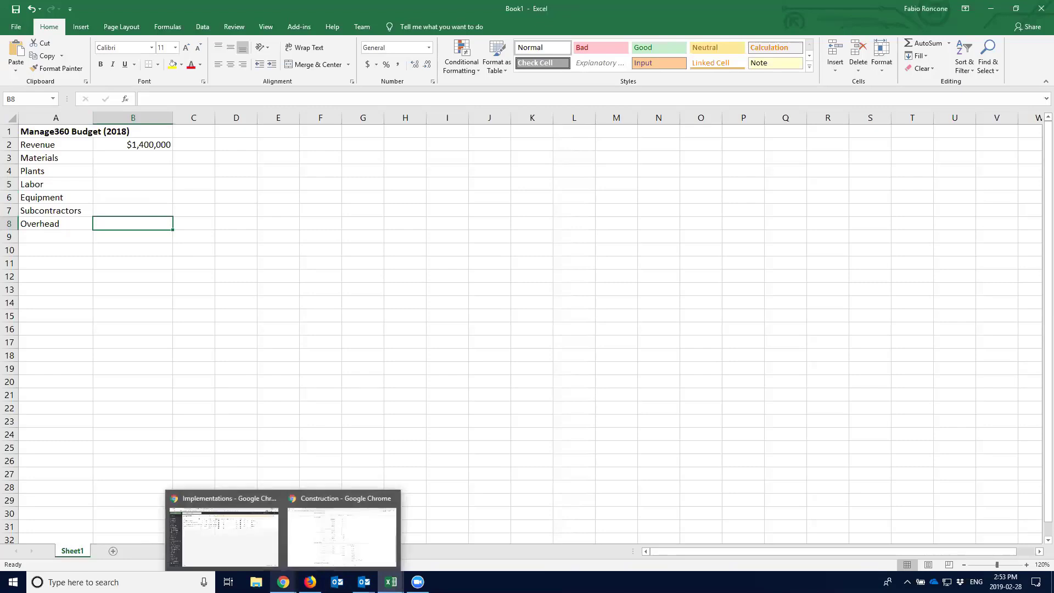
{"action": "left_click", "coordinate": [341, 527]}
{"action": "key", "text": "Tab"}
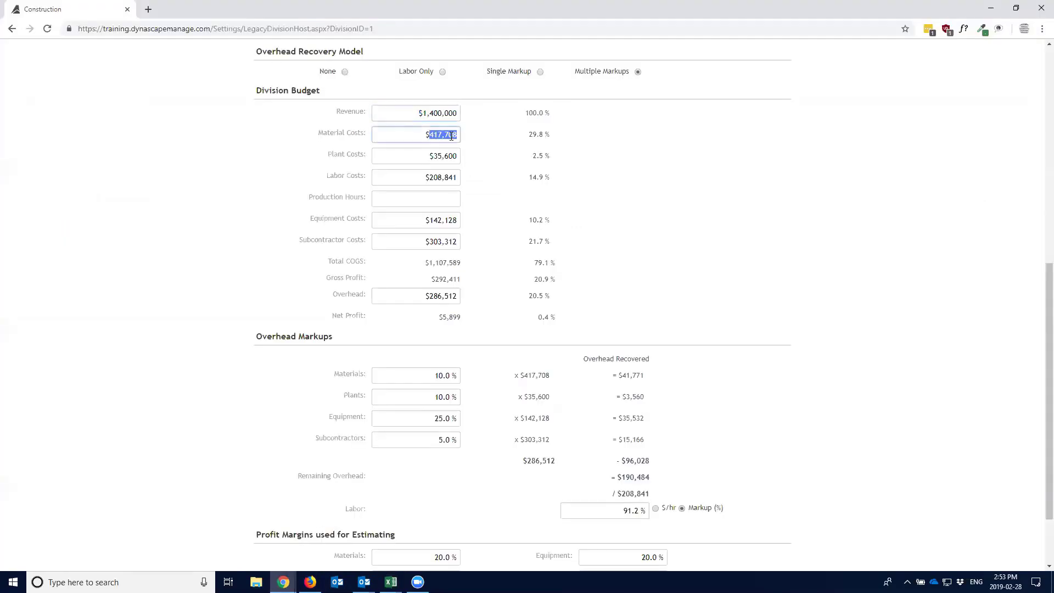
{"action": "right_click", "coordinate": [448, 136]}
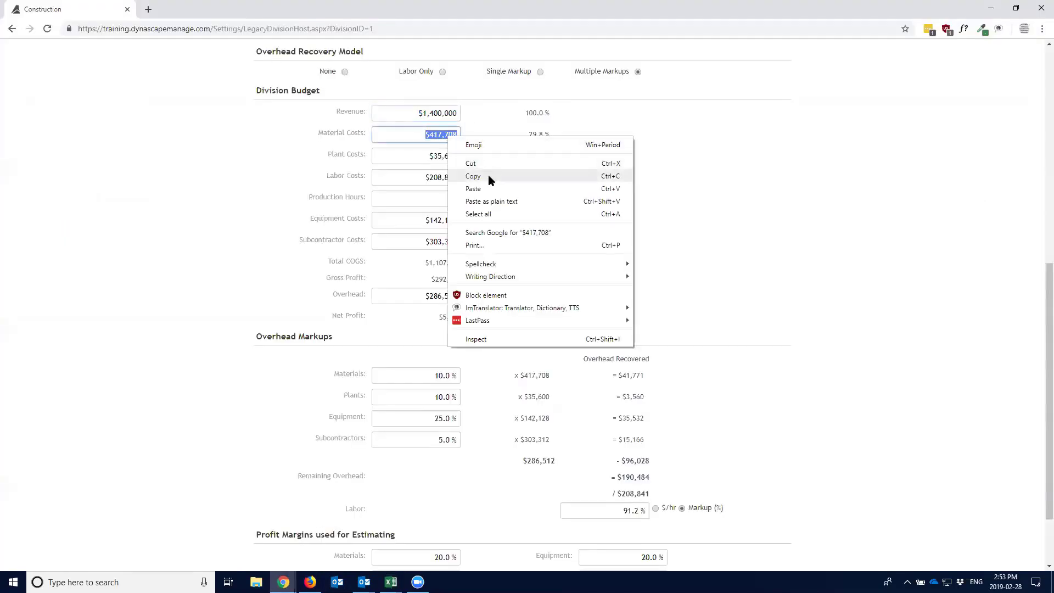
{"action": "left_click", "coordinate": [489, 175]}
Step: Paste the copied Material Costs into the Materials row of Book1 in Excel, cell B3
{"action": "mouse_move", "coordinate": [391, 582]}
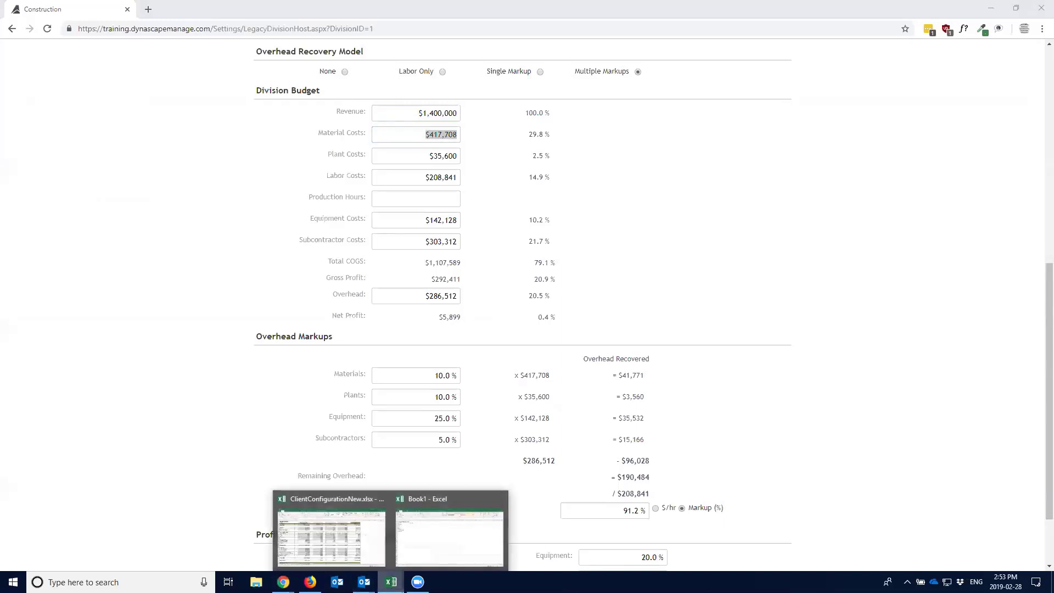
{"action": "left_click", "coordinate": [421, 547]}
{"action": "left_click", "coordinate": [144, 170]}
{"action": "left_click", "coordinate": [141, 158]}
{"action": "key", "text": "ctrl+v"}
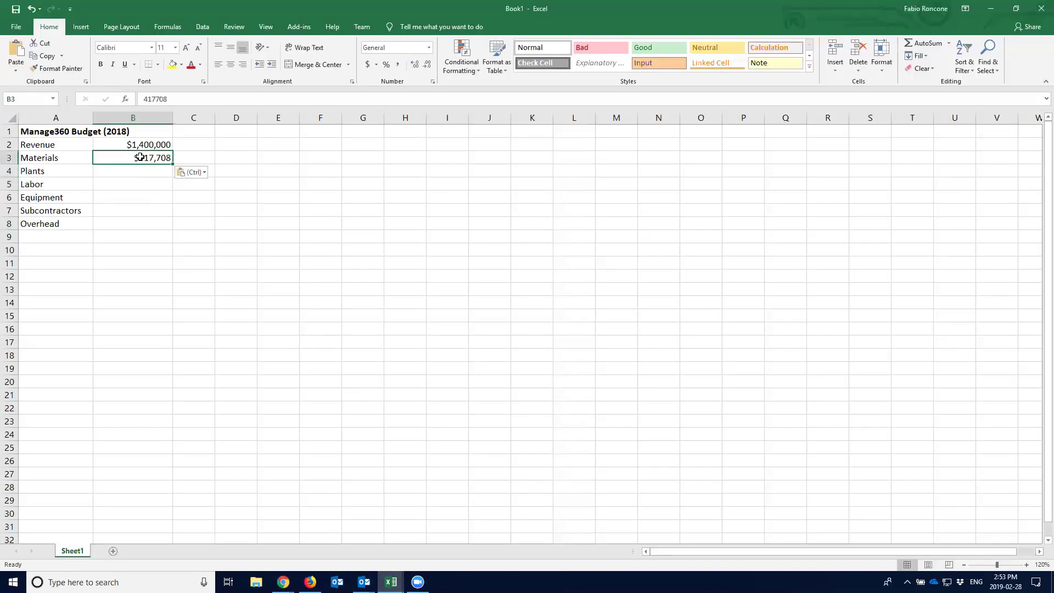
{"action": "left_click", "coordinate": [147, 168]}
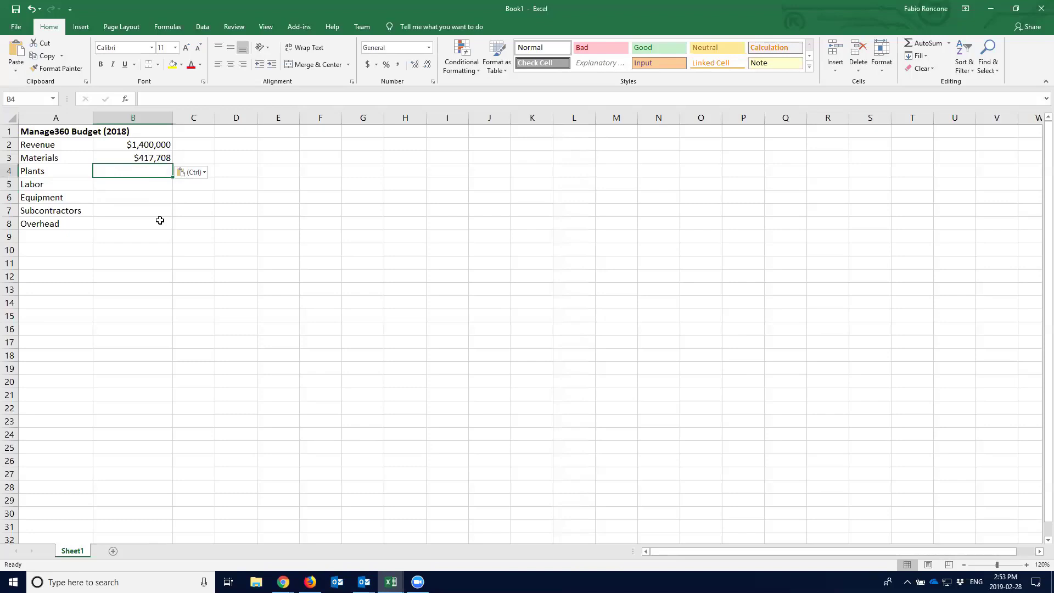
Step: Switch back to the Construction division in Chrome and review the Division Budget at Material Costs
{"action": "left_click", "coordinate": [283, 581]}
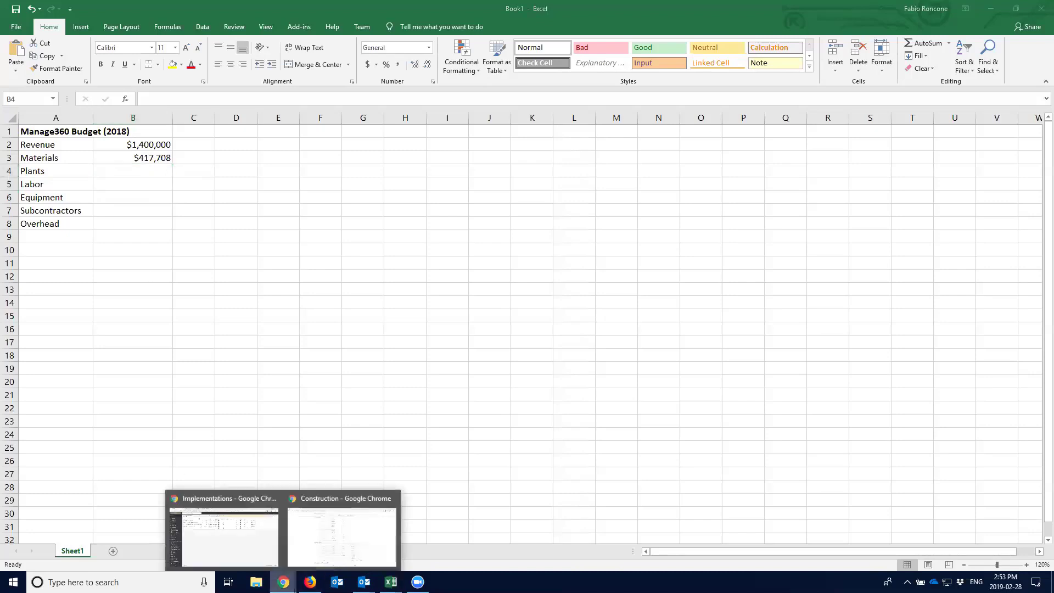
{"action": "left_click", "coordinate": [310, 549]}
{"action": "left_click", "coordinate": [436, 134]}
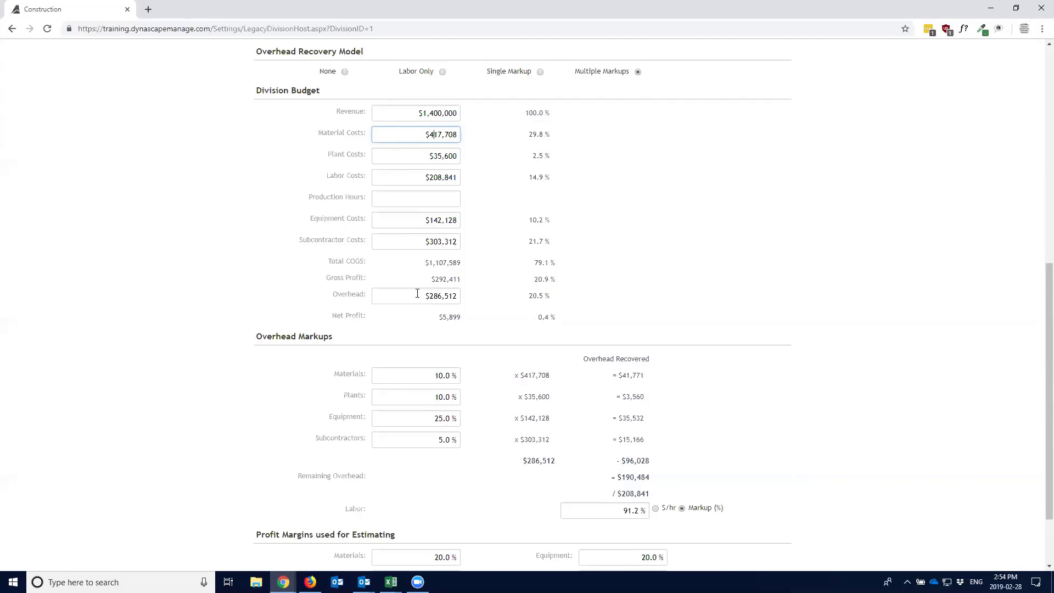
Step: Switch to ClientConfigurationNew.xlsx in Excel and copy the Design Installation Materials budget from cell C12 of the Budget Template
{"action": "left_click", "coordinate": [391, 582]}
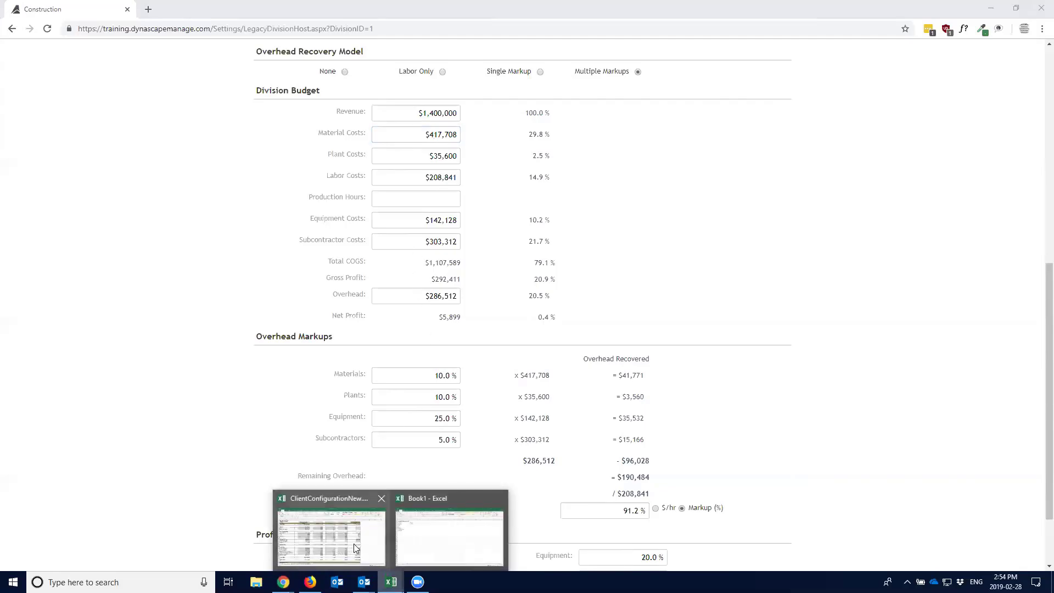
{"action": "left_click", "coordinate": [305, 535]}
{"action": "left_click", "coordinate": [277, 187]}
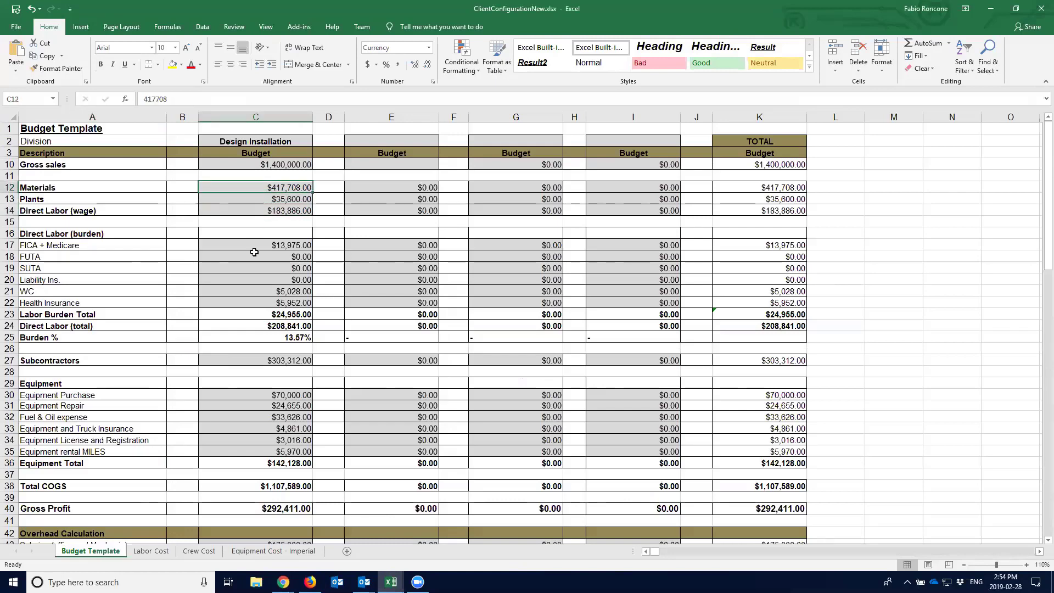
{"action": "left_click", "coordinate": [261, 327]}
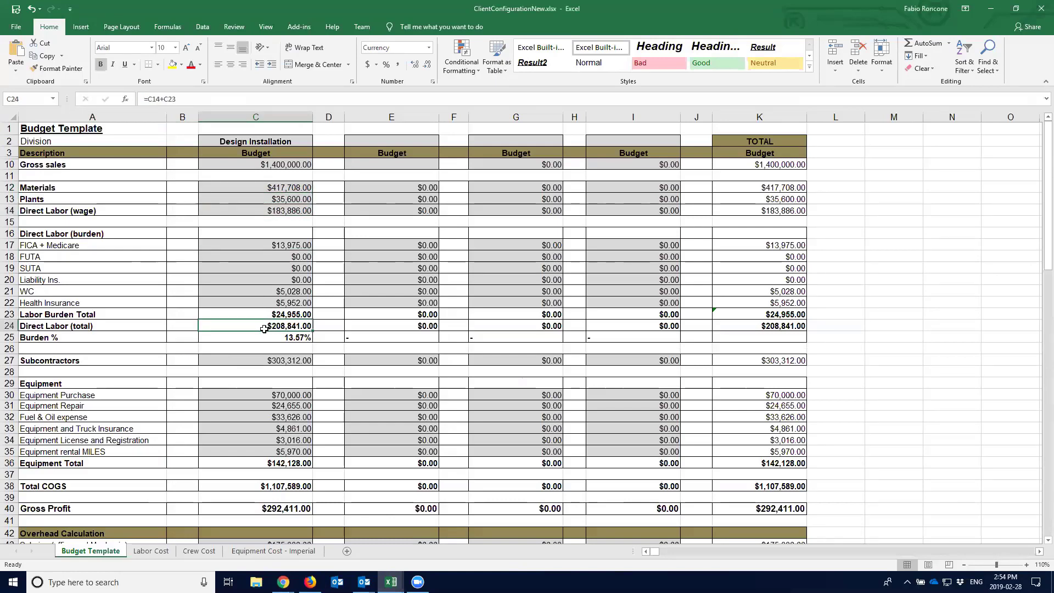
{"action": "left_click", "coordinate": [235, 187]}
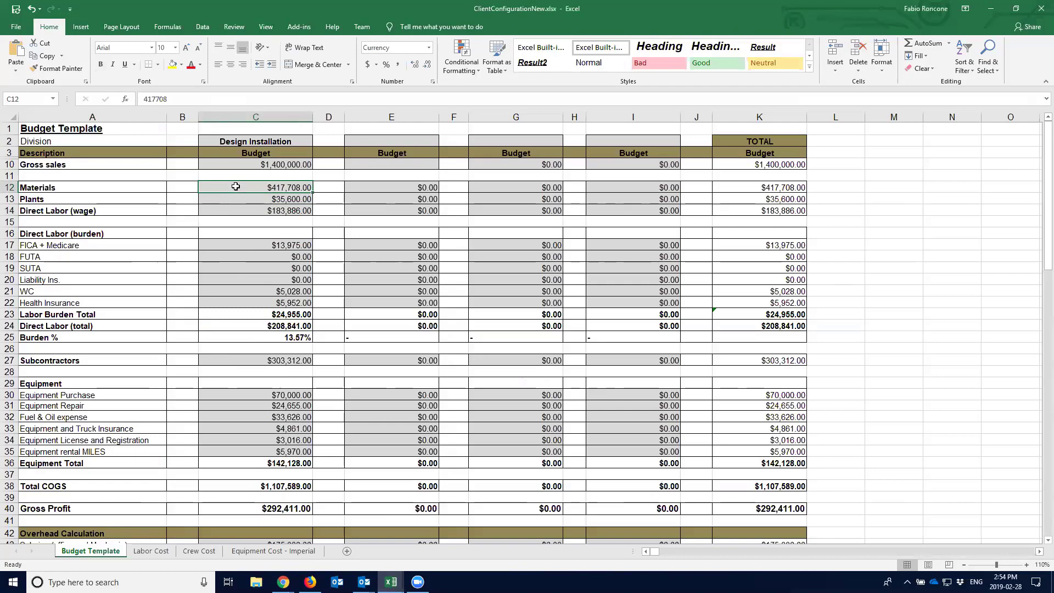
{"action": "right_click", "coordinate": [239, 186]}
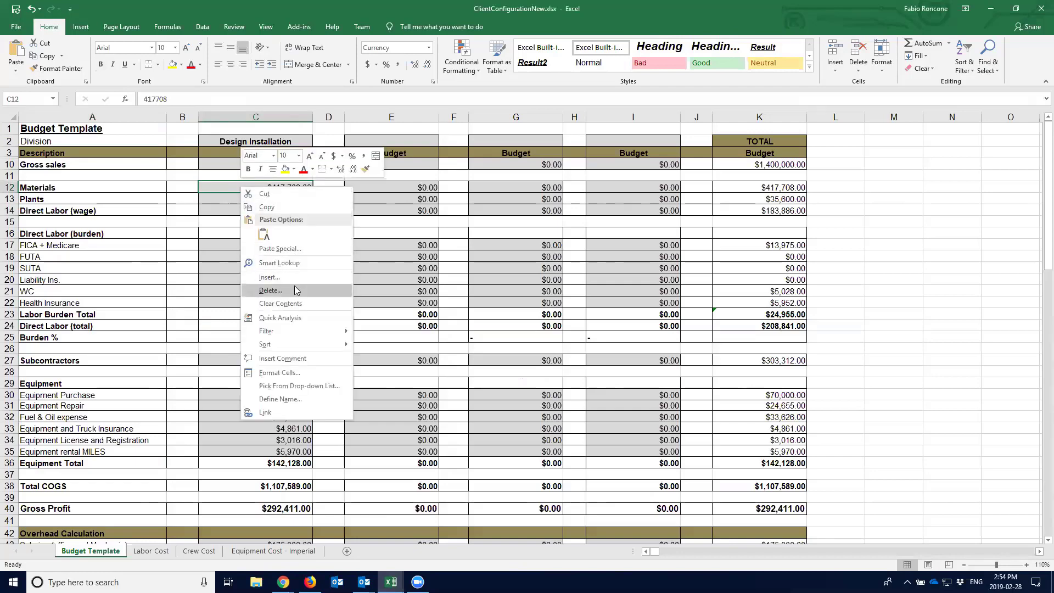
{"action": "left_click", "coordinate": [293, 206]}
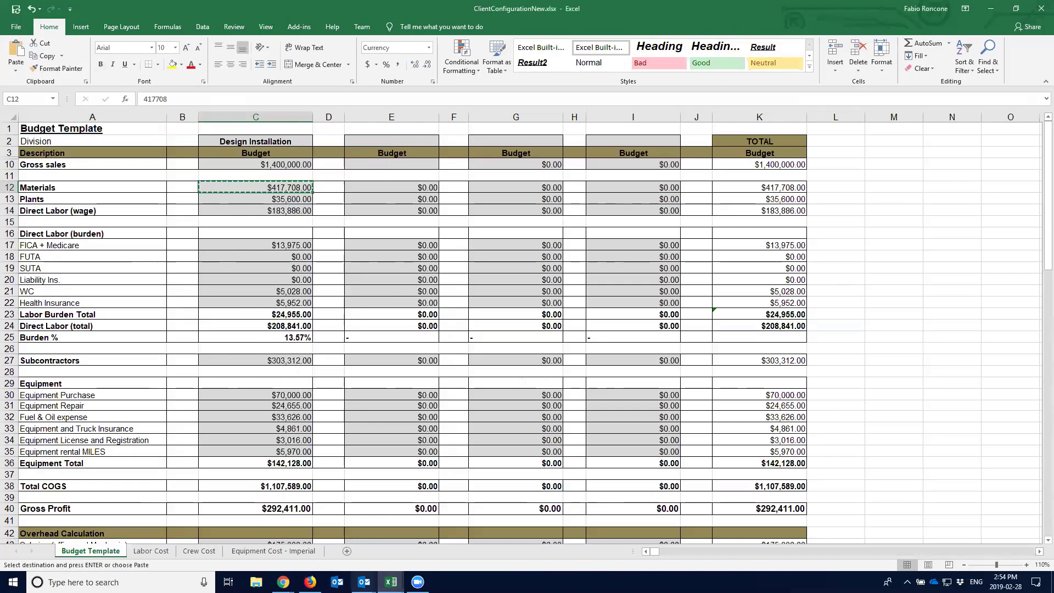
Step: Return to the Construction division in Chrome and copy the full Material Costs amount
{"action": "mouse_move", "coordinate": [283, 582]}
{"action": "left_click", "coordinate": [336, 538]}
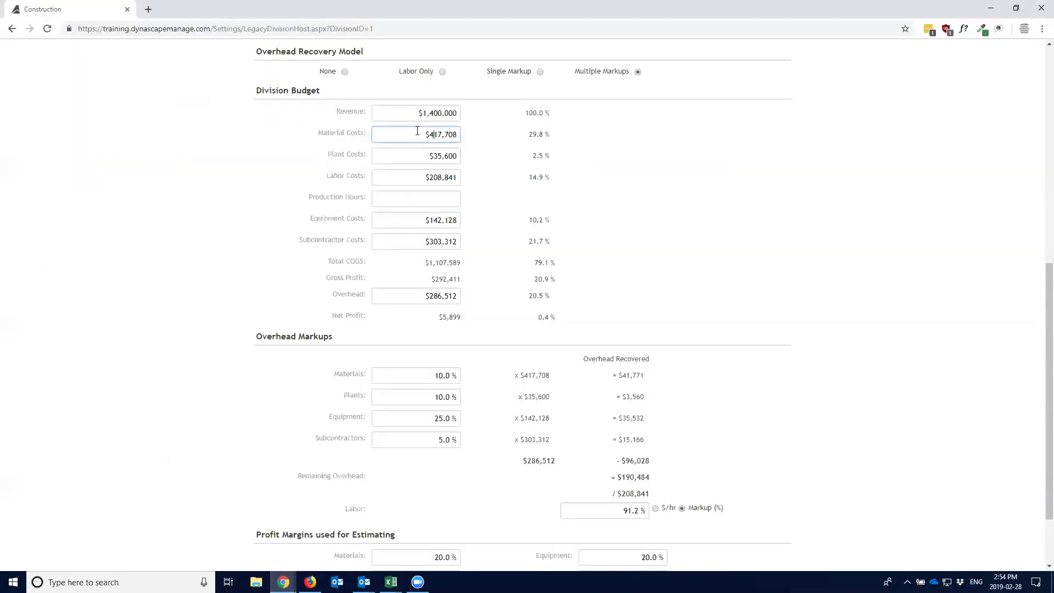
{"action": "left_click_drag", "start_coordinate": [418, 130], "coordinate": [471, 134]}
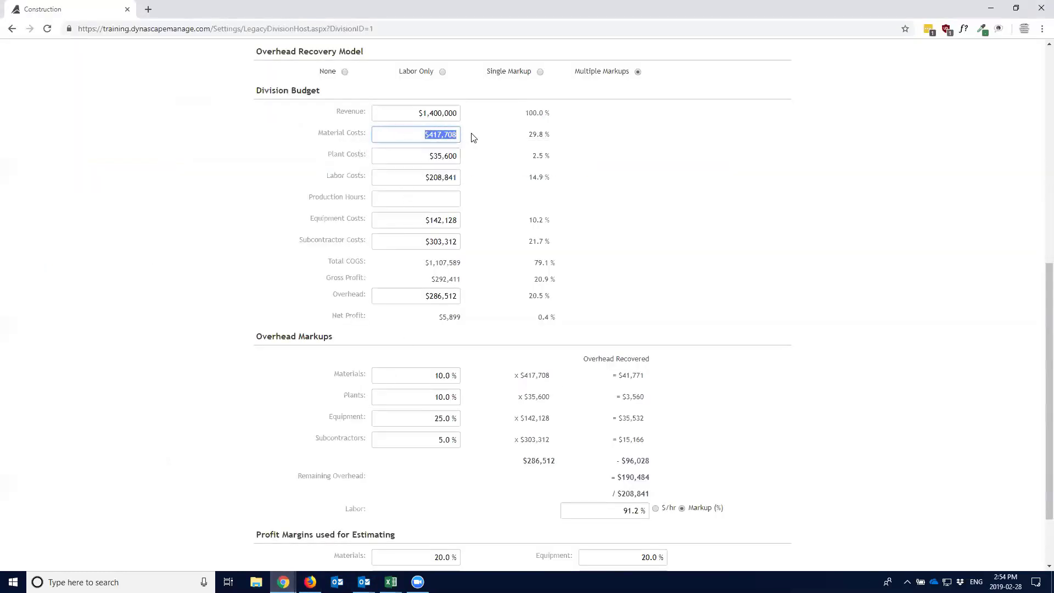
{"action": "right_click", "coordinate": [438, 134]}
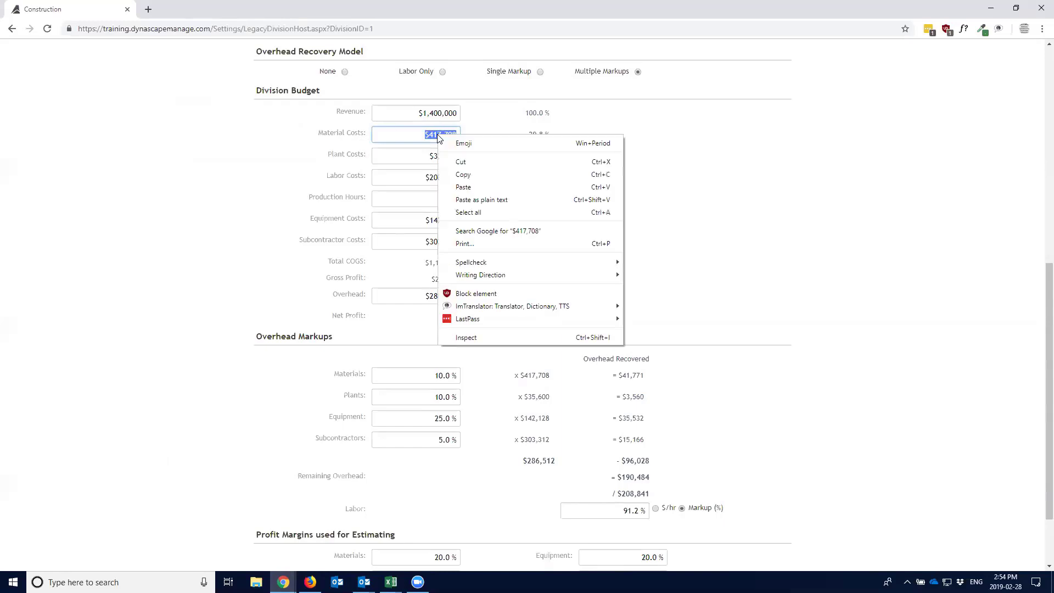
{"action": "left_click", "coordinate": [472, 174]}
{"action": "left_click", "coordinate": [481, 139]}
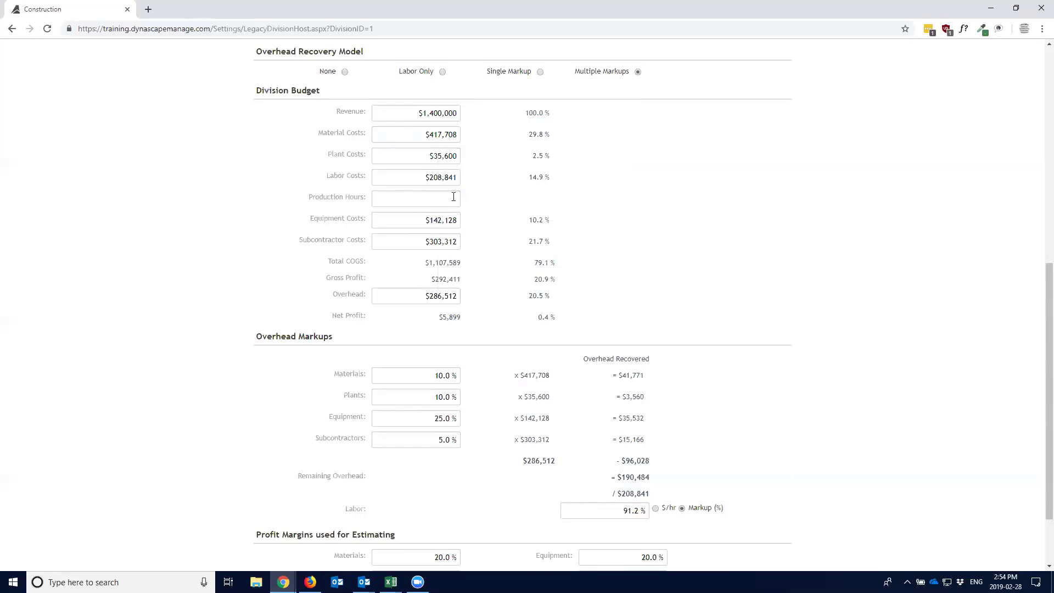
{"action": "left_click", "coordinate": [437, 220]}
{"action": "right_click", "coordinate": [438, 220]}
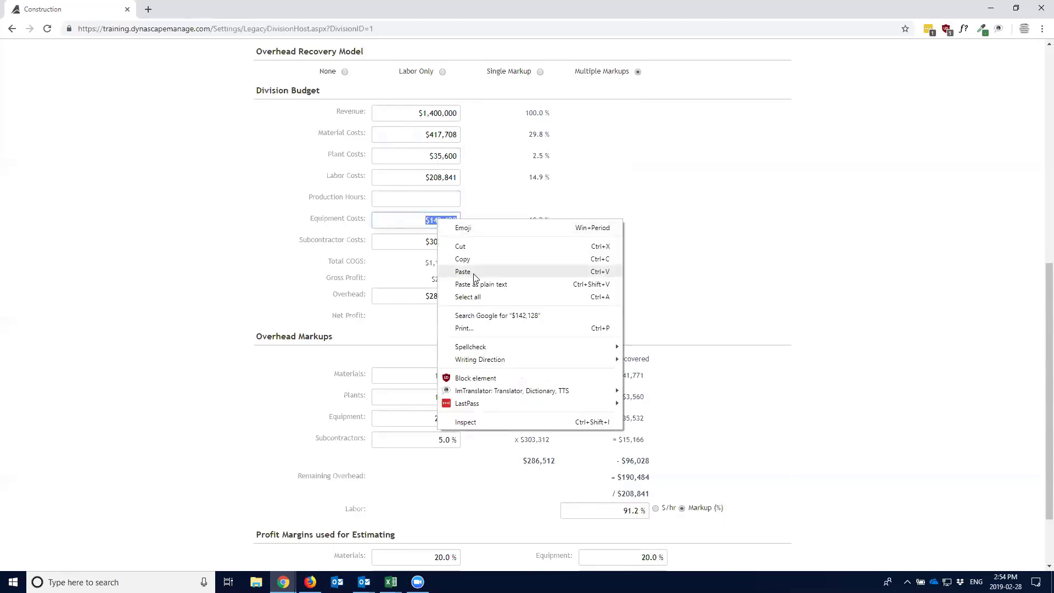
{"action": "left_click", "coordinate": [303, 236]}
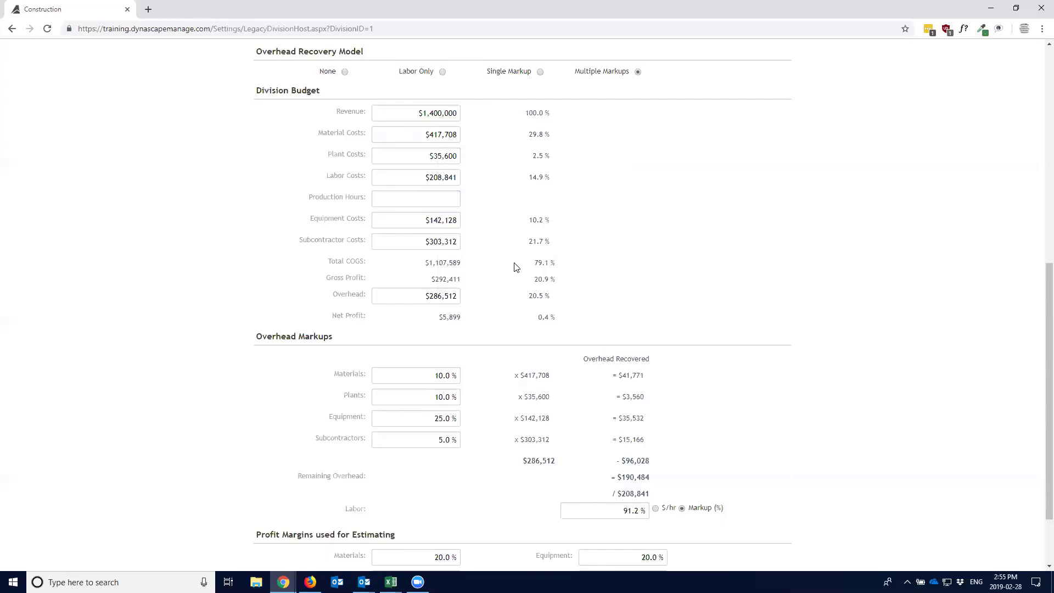
{"action": "left_click_drag", "start_coordinate": [426, 135], "coordinate": [459, 138]}
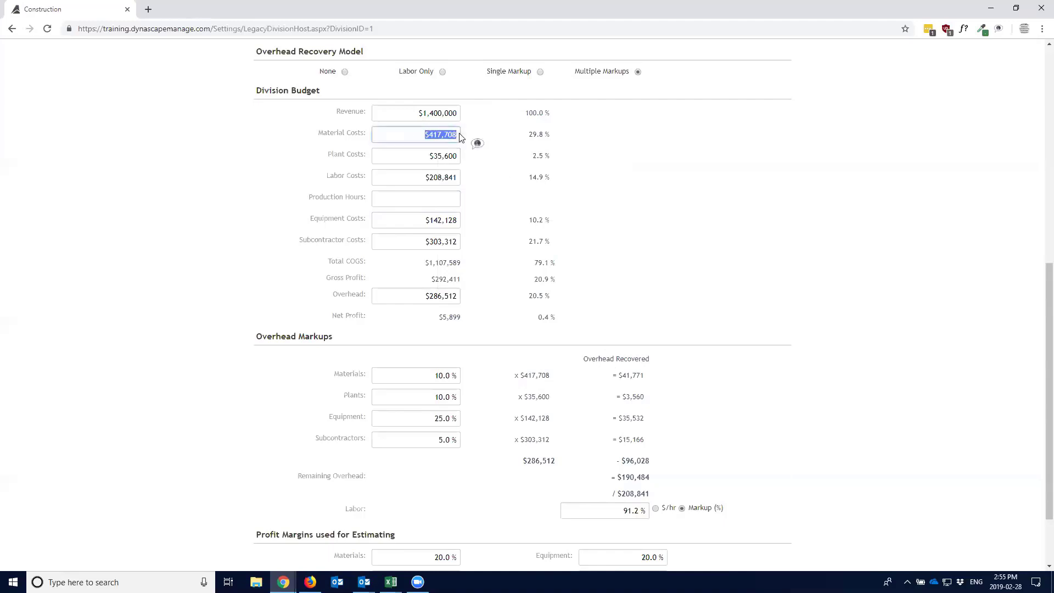
{"action": "left_click", "coordinate": [502, 185]}
Step: Cut the Overhead value out of the Construction division's Division Budget
{"action": "mouse_move", "coordinate": [360, 286]}
{"action": "left_click_drag", "start_coordinate": [331, 297], "coordinate": [505, 303]}
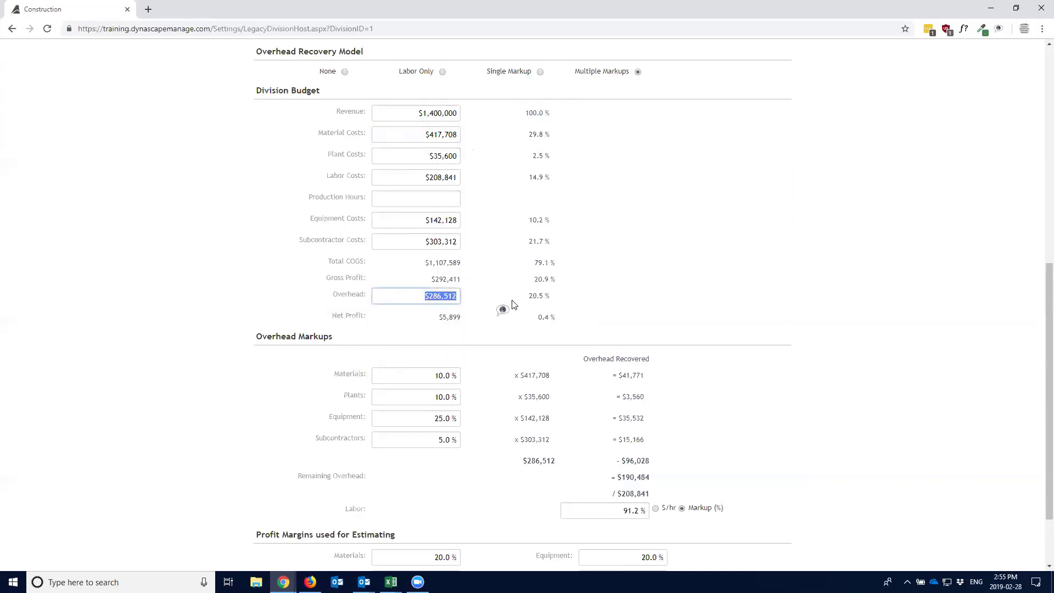
{"action": "right_click", "coordinate": [450, 299]}
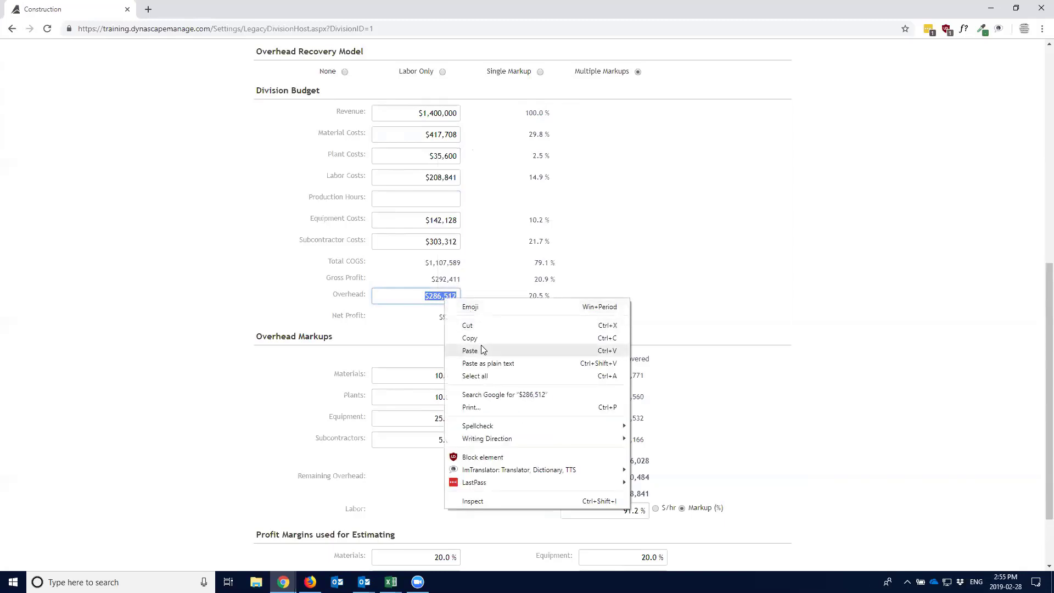
{"action": "left_click", "coordinate": [491, 322]}
Step: Switch to Book1 in Excel and paste the cut Overhead value into cell B8
{"action": "left_click", "coordinate": [391, 582]}
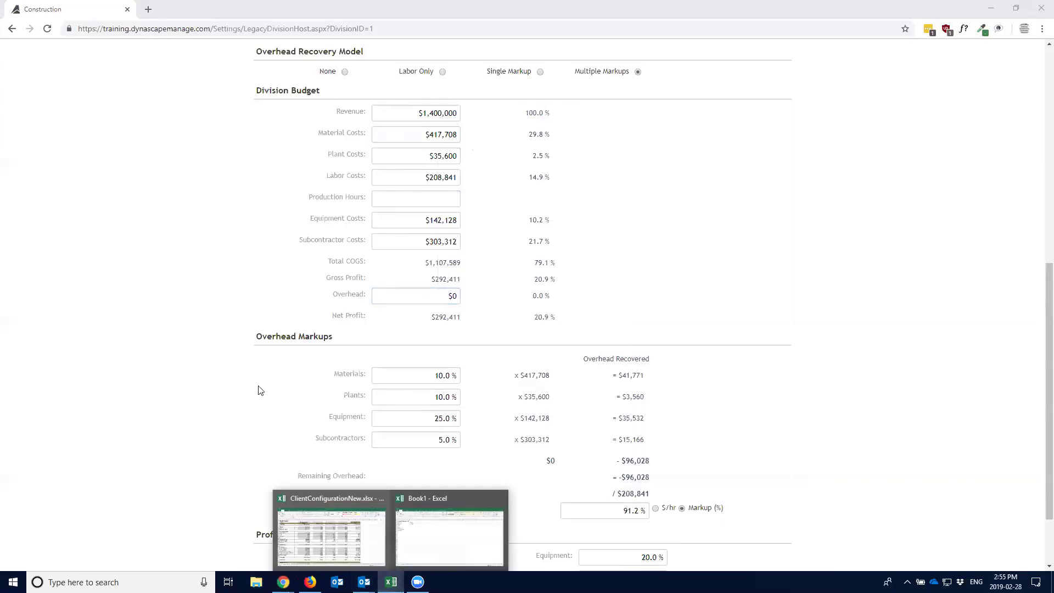
{"action": "left_click", "coordinate": [454, 527]}
{"action": "key", "text": "Down"}
{"action": "key", "text": "Down"}
{"action": "right_click", "coordinate": [143, 222]}
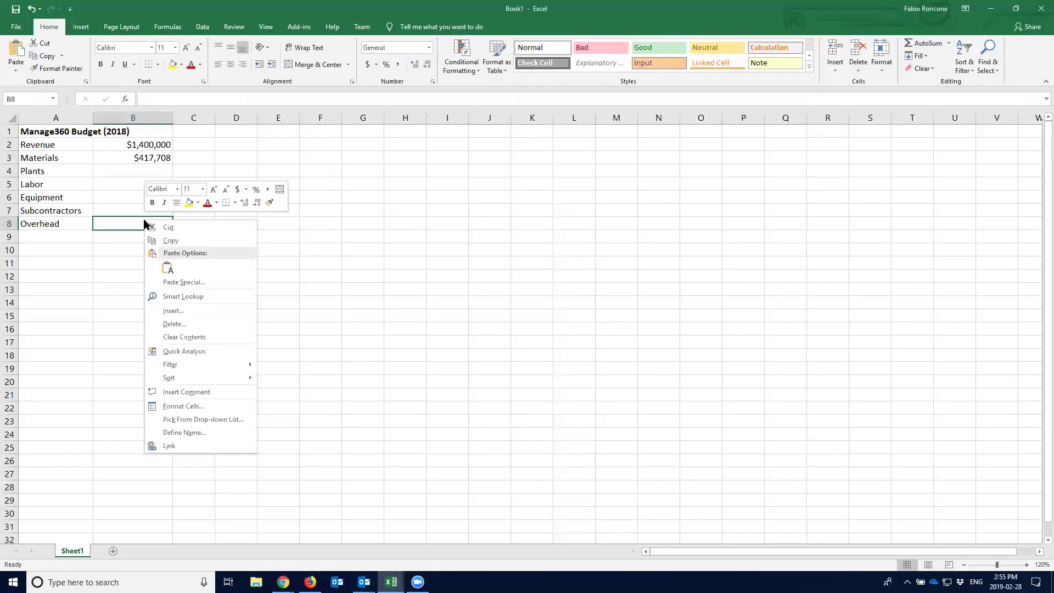
{"action": "key", "text": "Escape"}
{"action": "key", "text": "ctrl+v"}
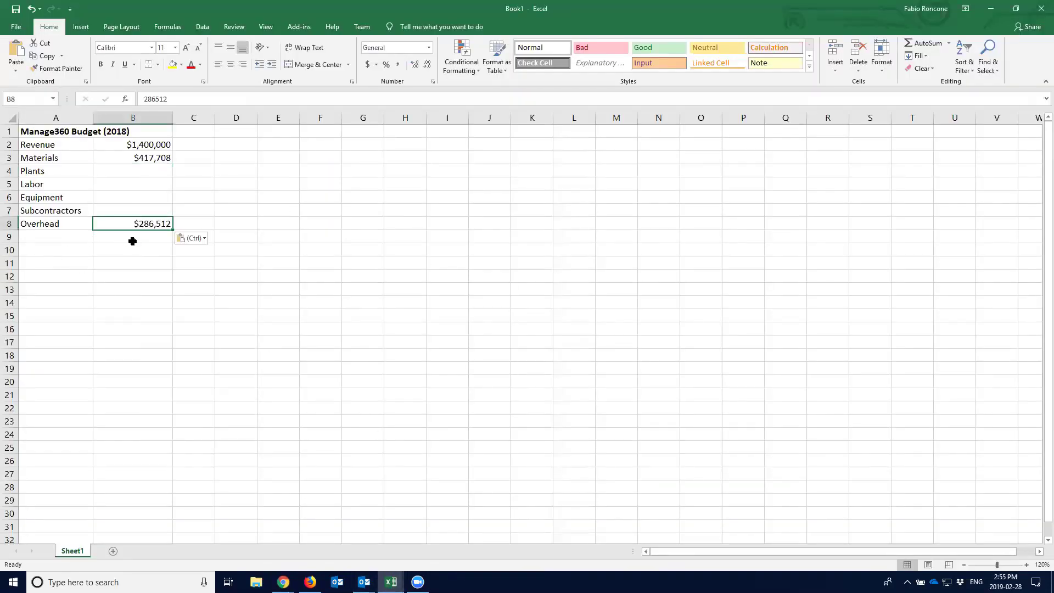
Step: Return to the Construction division in Chrome and set the budget's Material Costs to $450,000
{"action": "left_click", "coordinate": [283, 582]}
{"action": "left_click", "coordinate": [329, 540]}
{"action": "left_click", "coordinate": [413, 296]}
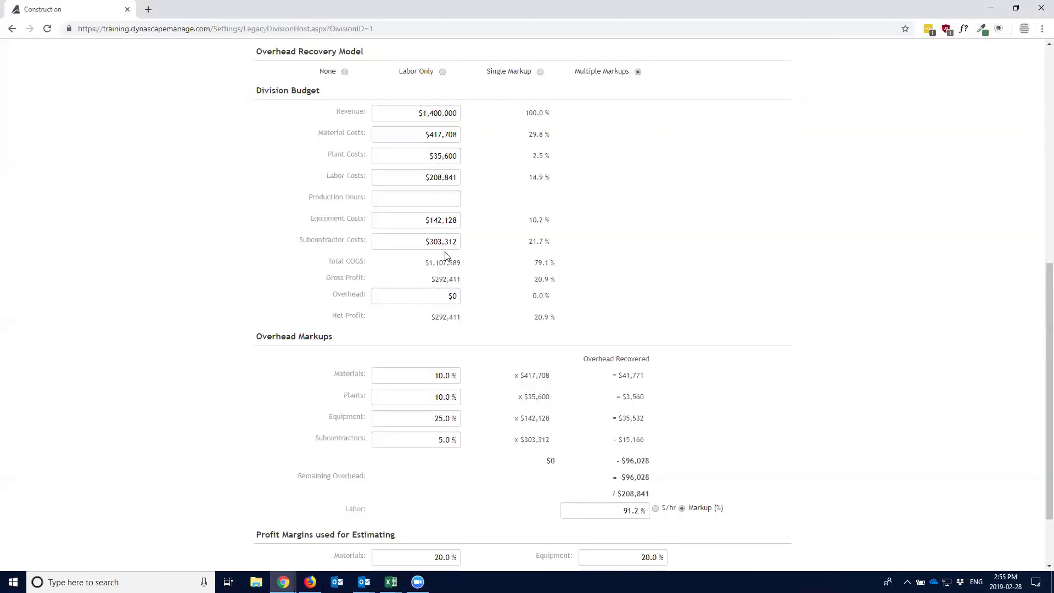
{"action": "left_click", "coordinate": [443, 245]}
{"action": "left_click", "coordinate": [439, 302]}
{"action": "left_click", "coordinate": [433, 134]}
{"action": "triple_click", "coordinate": [420, 134]}
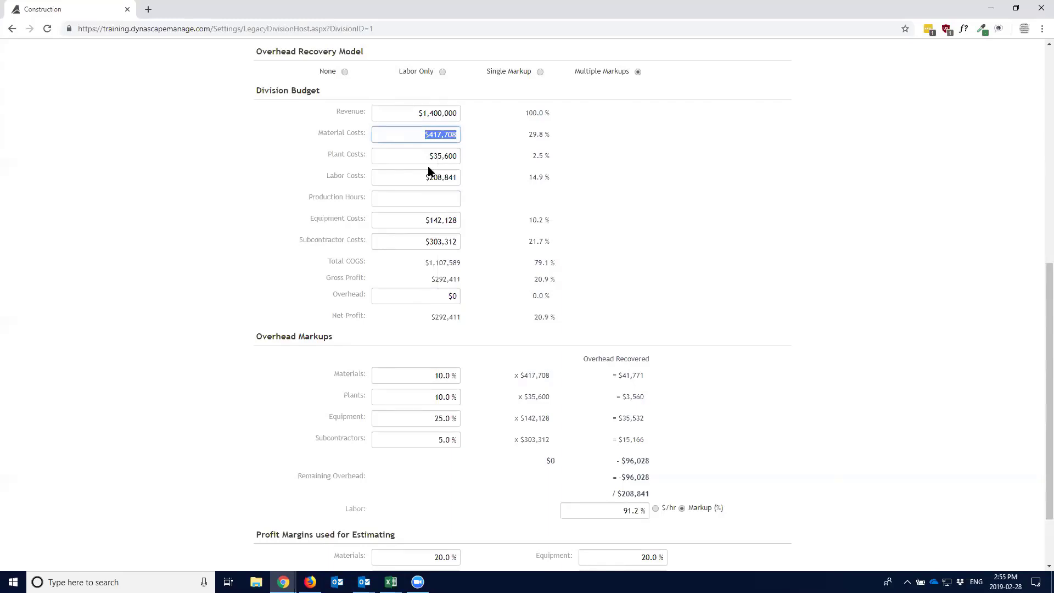
{"action": "type", "text": "45000"}
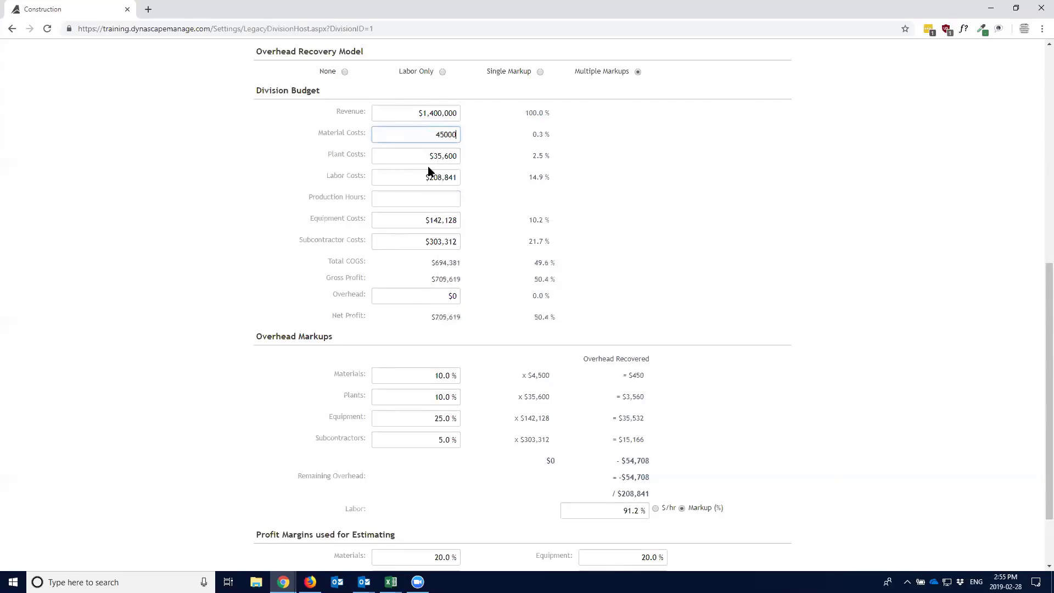
{"action": "type", "text": "0"}
{"action": "left_click", "coordinate": [447, 297]}
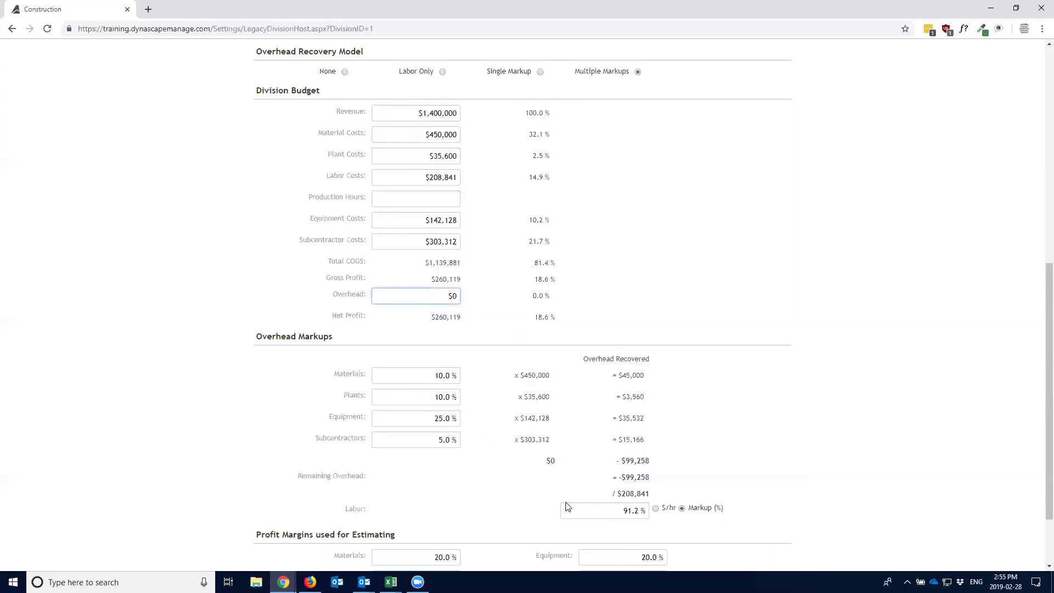
Step: Set the Construction division's budgeted Plant Costs to $50,000
{"action": "left_click_drag", "start_coordinate": [343, 509], "coordinate": [372, 509]}
{"action": "double_click", "coordinate": [362, 297]}
{"action": "left_click", "coordinate": [452, 295]}
{"action": "left_click", "coordinate": [439, 155]}
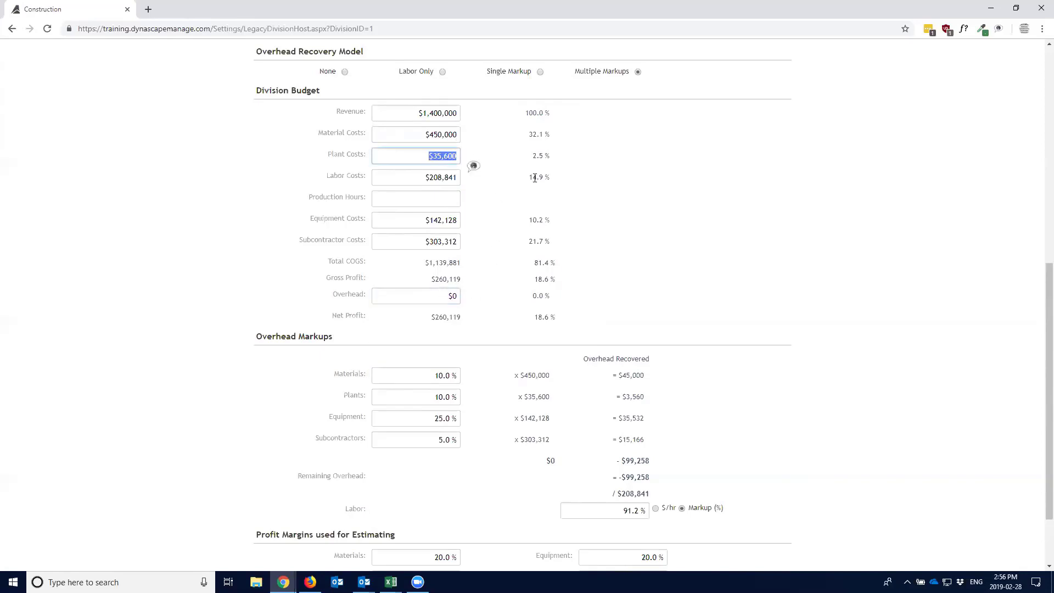
{"action": "type", "text": "50000"}
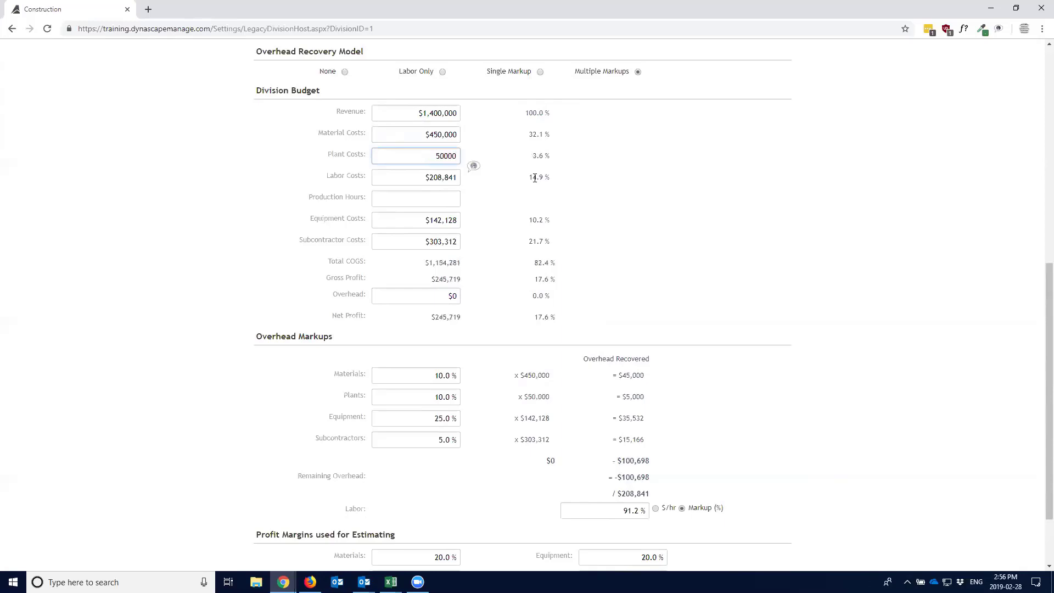
{"action": "left_click", "coordinate": [534, 179]}
Step: Set the Construction division's budgeted Revenue to $1,500,000
{"action": "left_click", "coordinate": [439, 113]}
{"action": "type", "text": "150"}
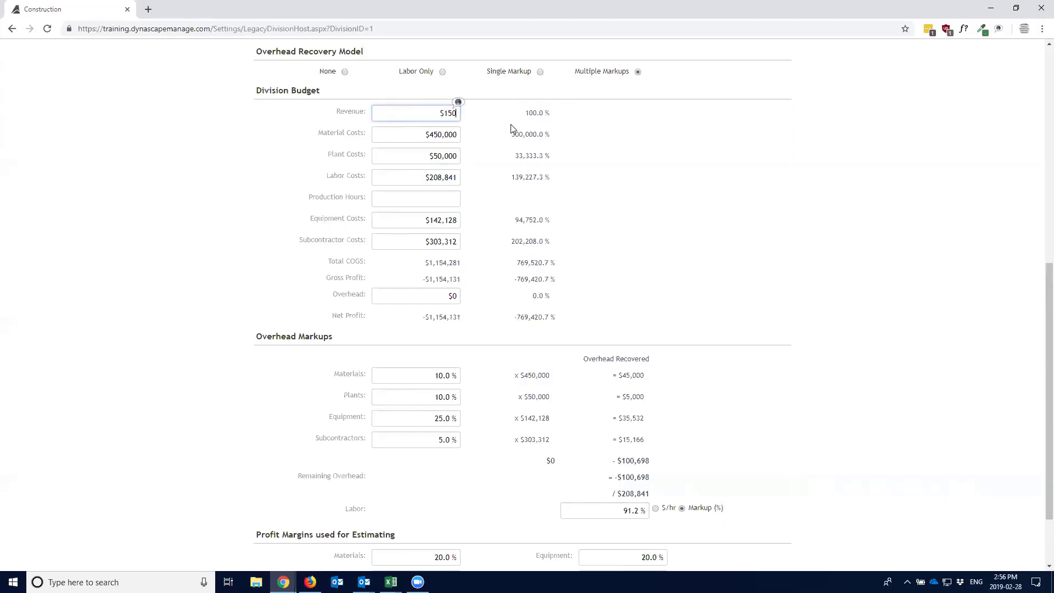
{"action": "type", "text": "00000"}
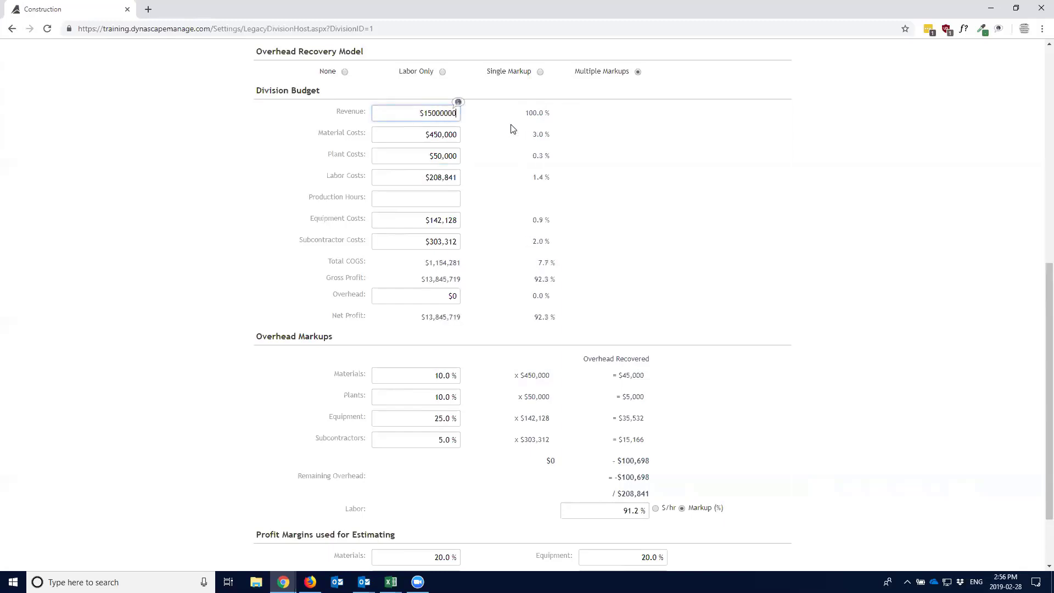
{"action": "key", "text": "BackSpace"}
{"action": "left_click", "coordinate": [511, 129]}
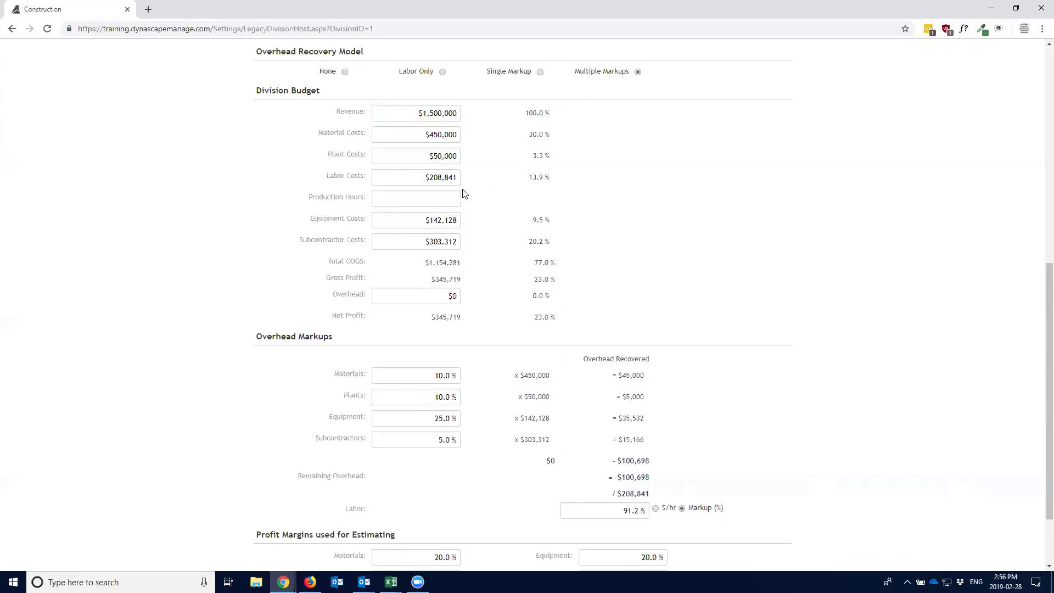
Step: Set the division budget's Labor Costs to $225,000 and its Equipment Costs to $150,000
{"action": "left_click", "coordinate": [439, 180]}
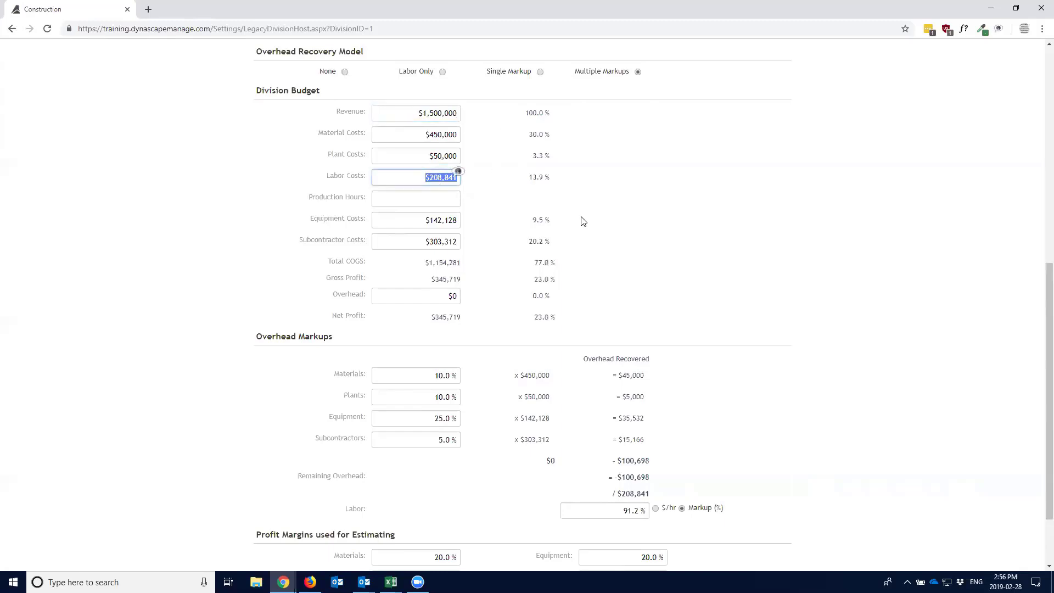
{"action": "type", "text": "225000"}
{"action": "left_click", "coordinate": [615, 254]}
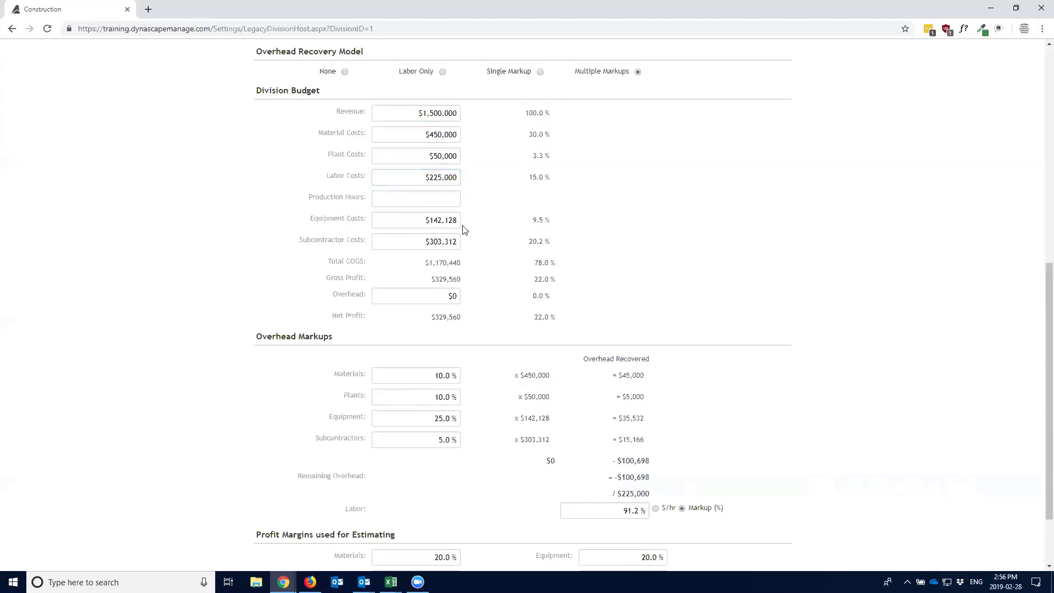
{"action": "left_click", "coordinate": [435, 220]}
{"action": "type", "text": "15"}
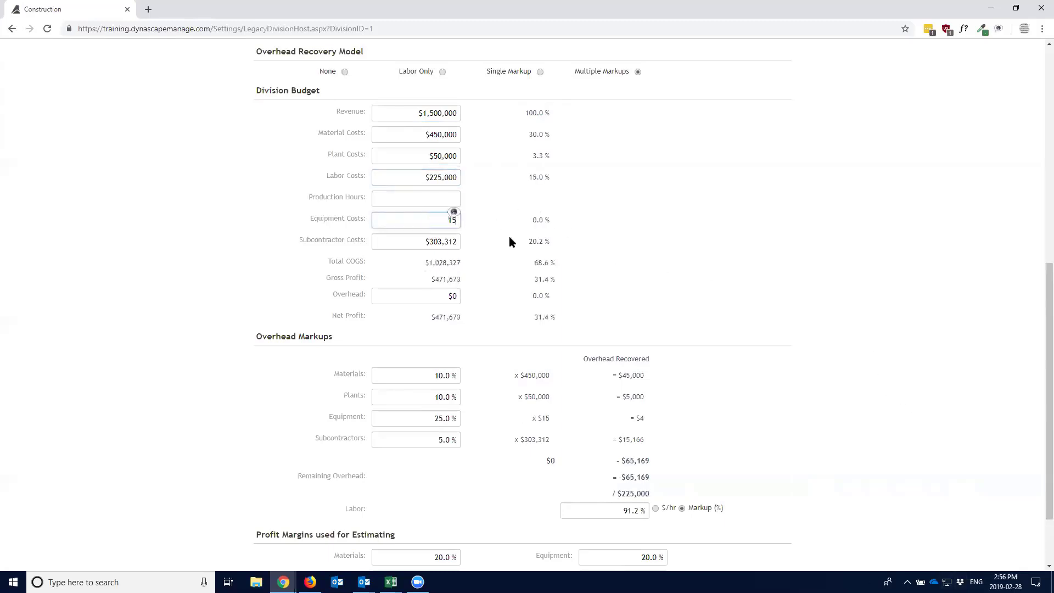
{"action": "type", "text": "0,0000"}
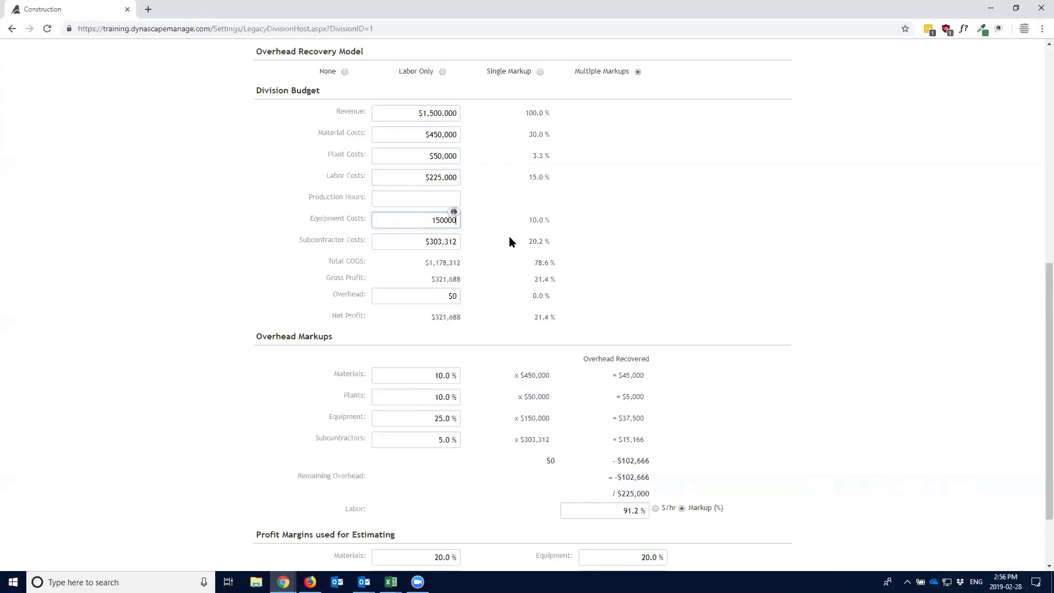
{"action": "left_click", "coordinate": [508, 241]}
Step: Set the Overhead amount in the Construction division's budget to $300,000
{"action": "left_click", "coordinate": [449, 297]}
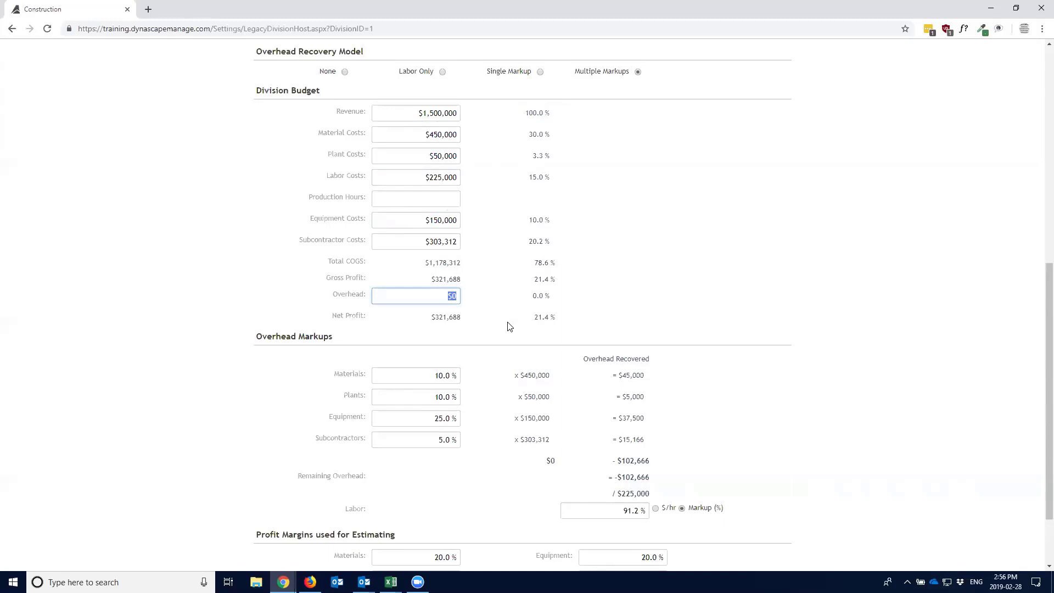
{"action": "type", "text": "300000"}
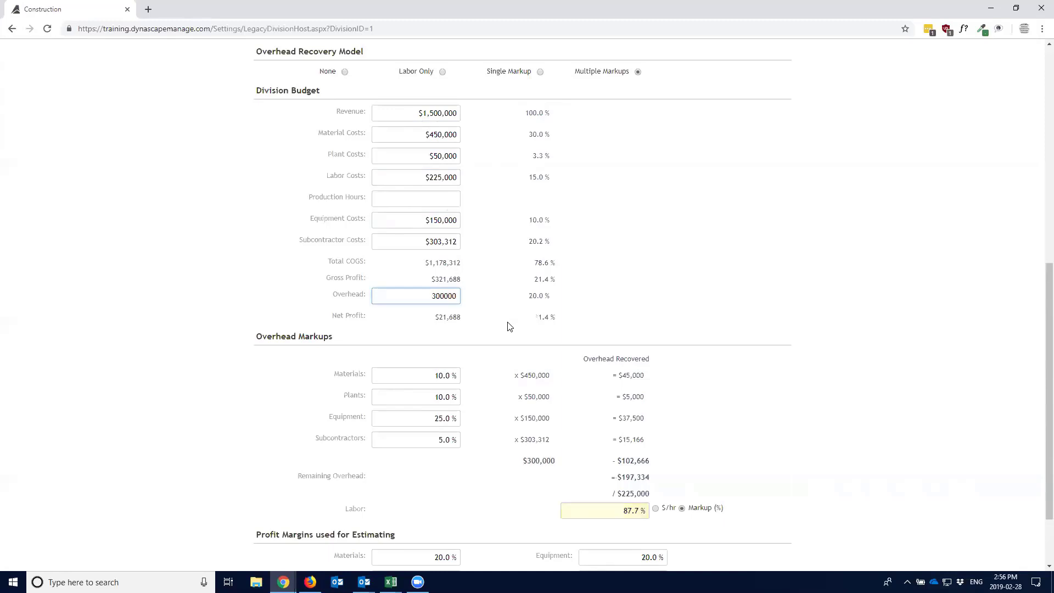
{"action": "left_click", "coordinate": [612, 515]}
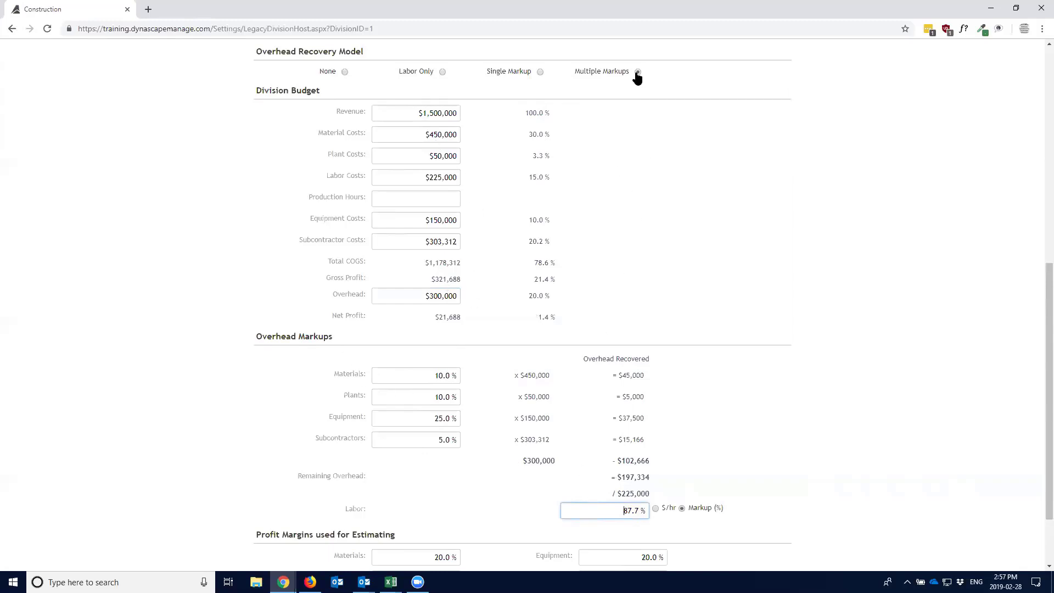
Step: Examine how the materials, plants, equipment and subcontractor overhead markups relate to the remaining overhead and the Labor markup
{"action": "mouse_move", "coordinate": [503, 78]}
{"action": "double_click", "coordinate": [351, 509]}
{"action": "left_click", "coordinate": [600, 509]}
{"action": "left_click_drag", "start_coordinate": [334, 373], "coordinate": [365, 446]}
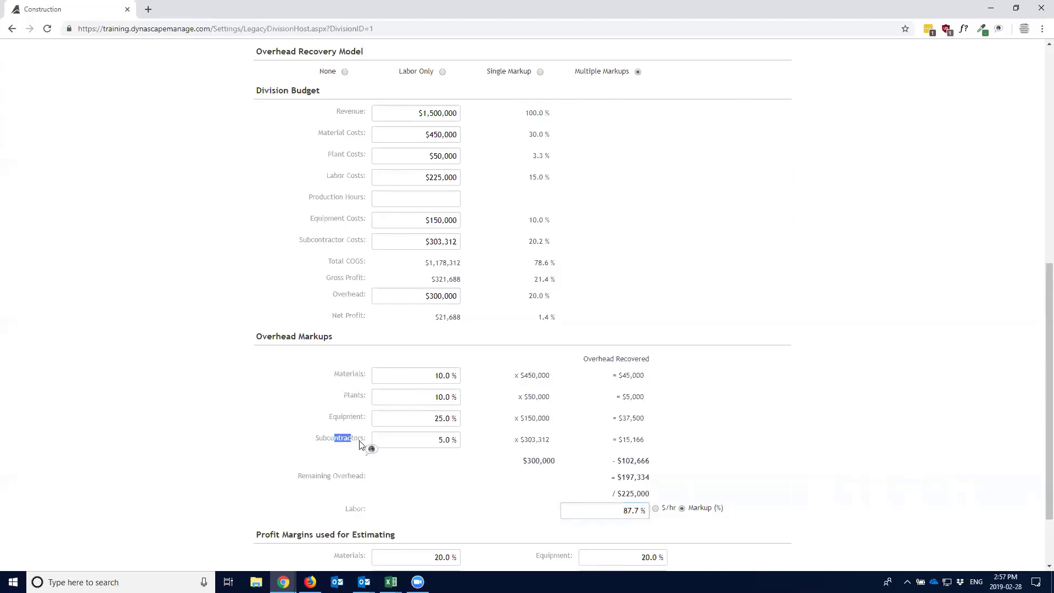
{"action": "left_click", "coordinate": [413, 378]}
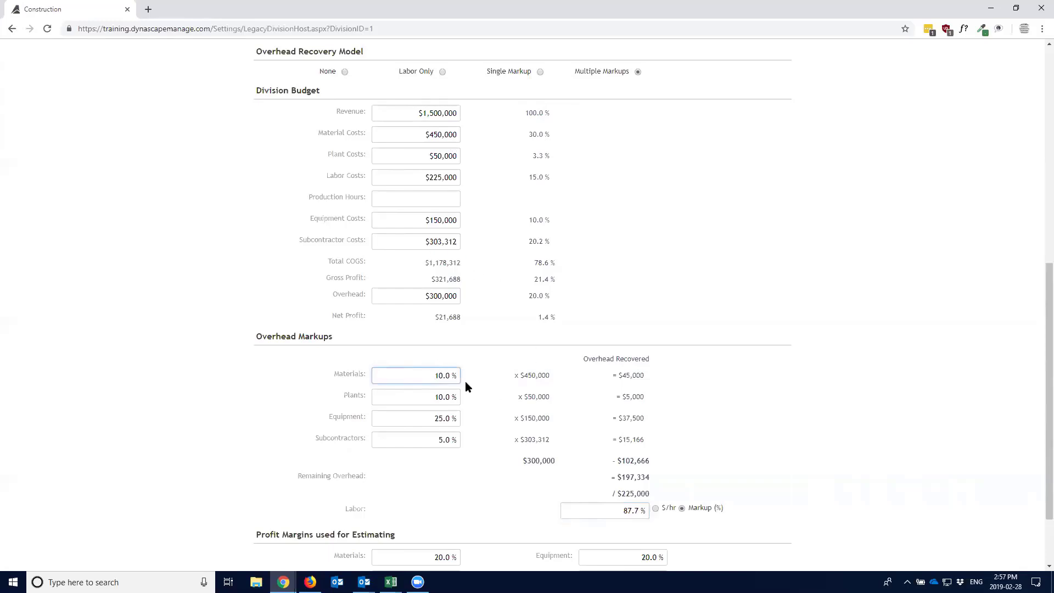
{"action": "double_click", "coordinate": [455, 376]}
{"action": "double_click", "coordinate": [454, 396]}
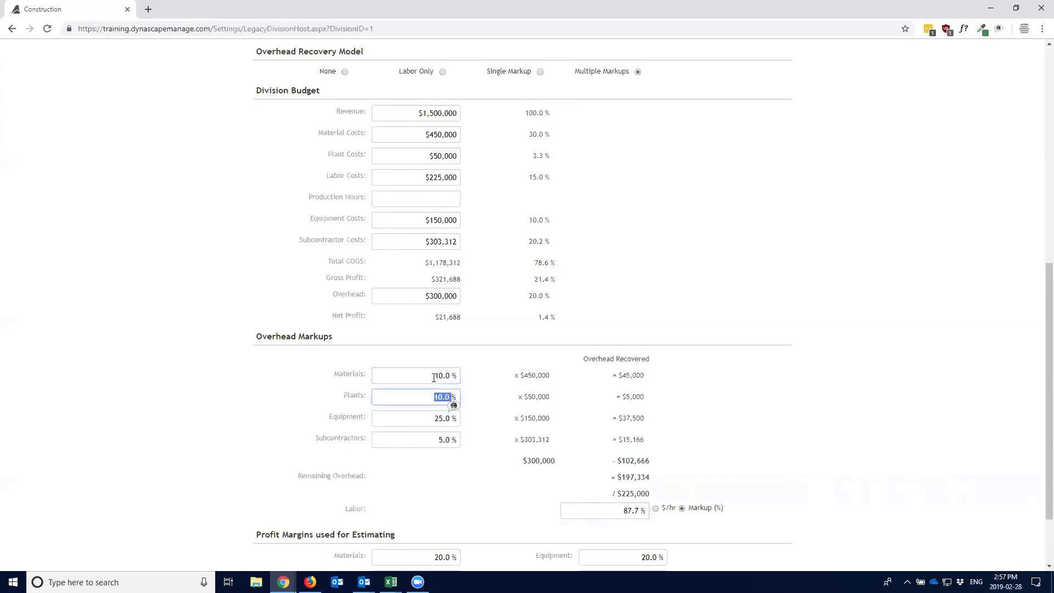
{"action": "left_click", "coordinate": [452, 396]}
{"action": "left_click", "coordinate": [577, 506]}
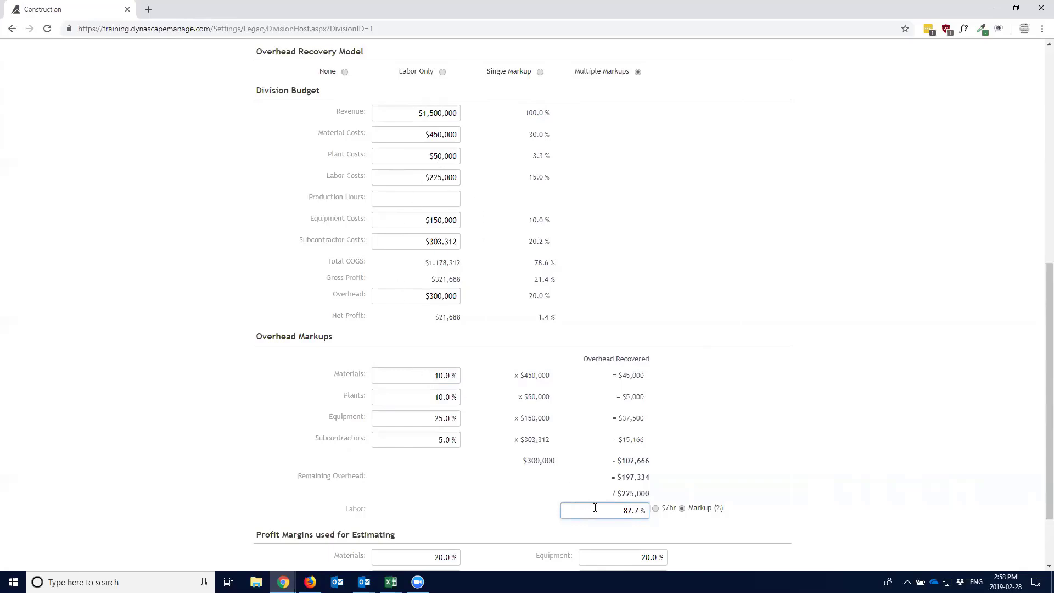
{"action": "left_click", "coordinate": [438, 376]}
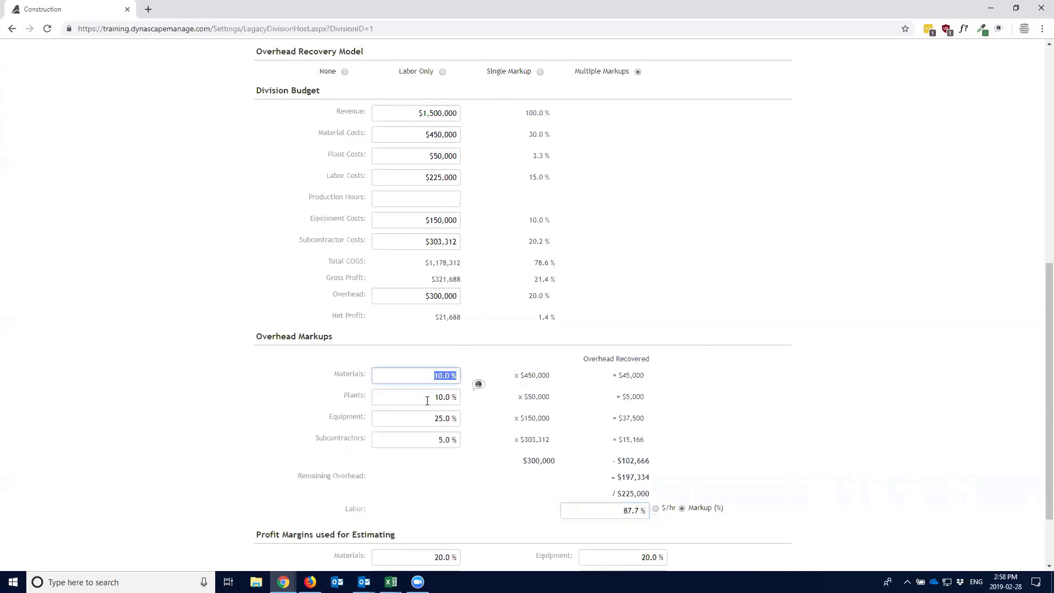
{"action": "left_click", "coordinate": [430, 398]}
{"action": "left_click", "coordinate": [611, 510]}
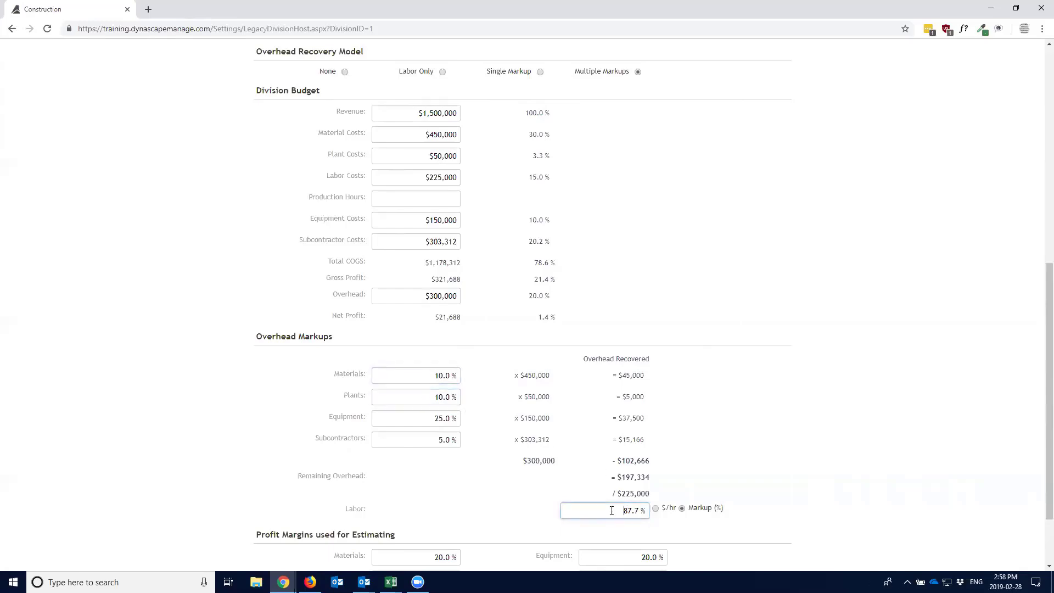
{"action": "left_click", "coordinate": [436, 375]}
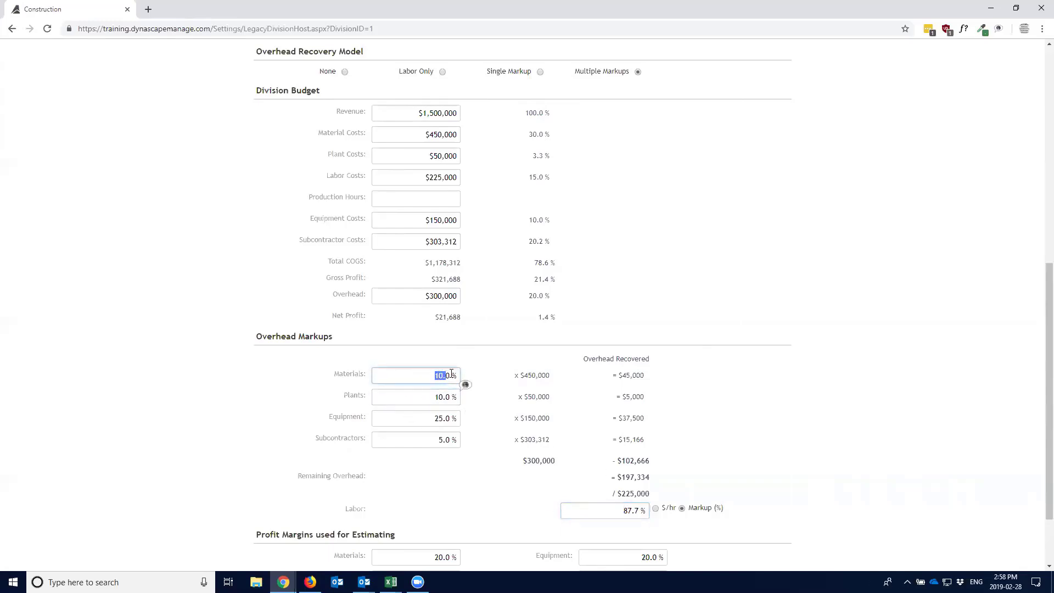
{"action": "left_click", "coordinate": [429, 396]}
{"action": "left_click", "coordinate": [433, 420]}
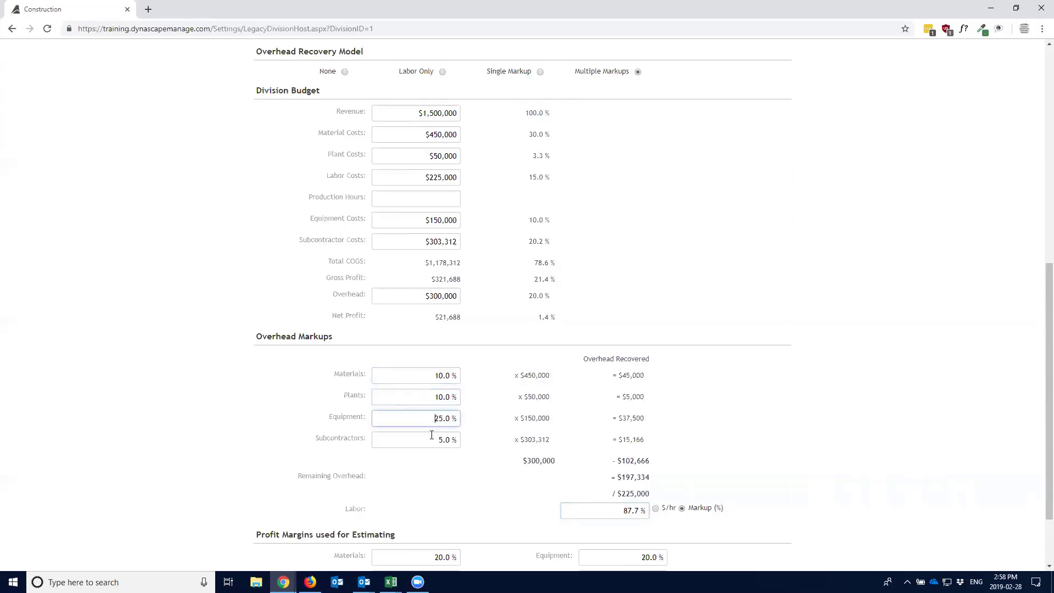
{"action": "left_click", "coordinate": [562, 493]}
{"action": "scroll", "coordinate": [438, 416], "scroll_direction": "down", "scroll_amount": 2}
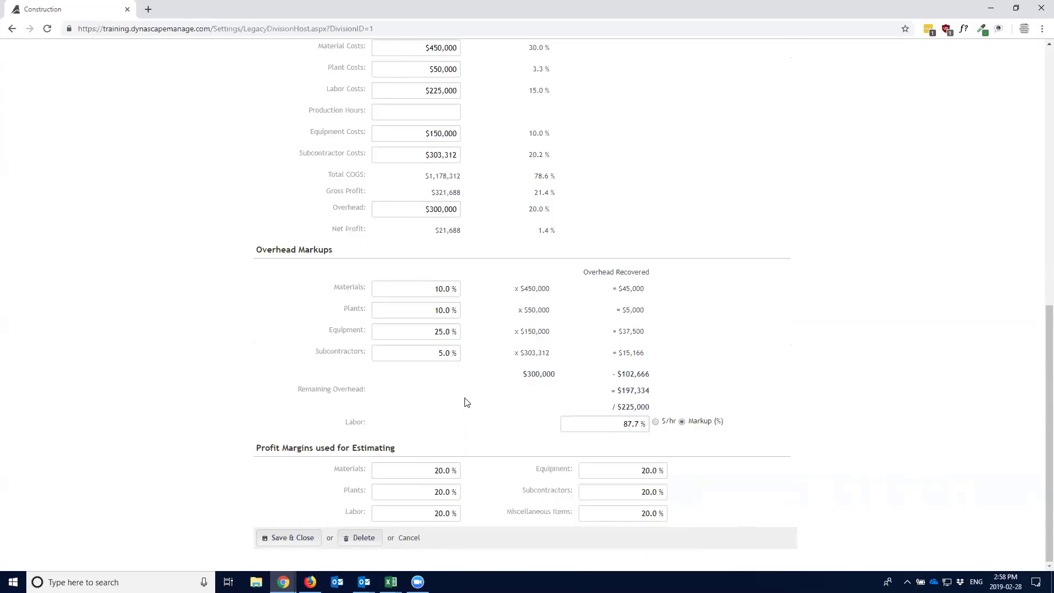
{"action": "scroll", "coordinate": [494, 422], "scroll_direction": "up", "scroll_amount": 1}
{"action": "left_click_drag", "start_coordinate": [397, 477], "coordinate": [371, 482]}
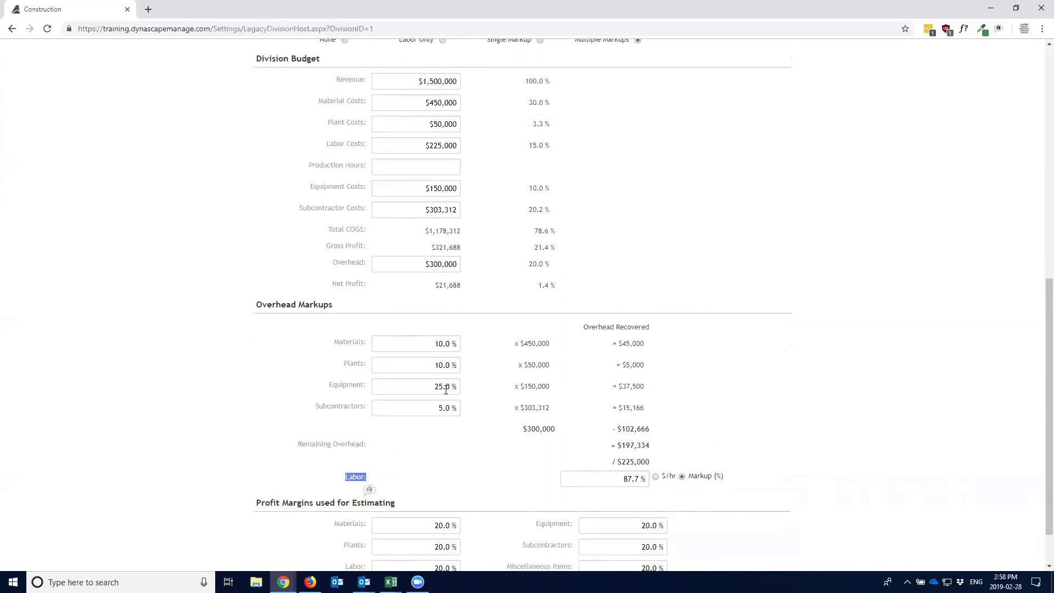
{"action": "left_click", "coordinate": [593, 478]}
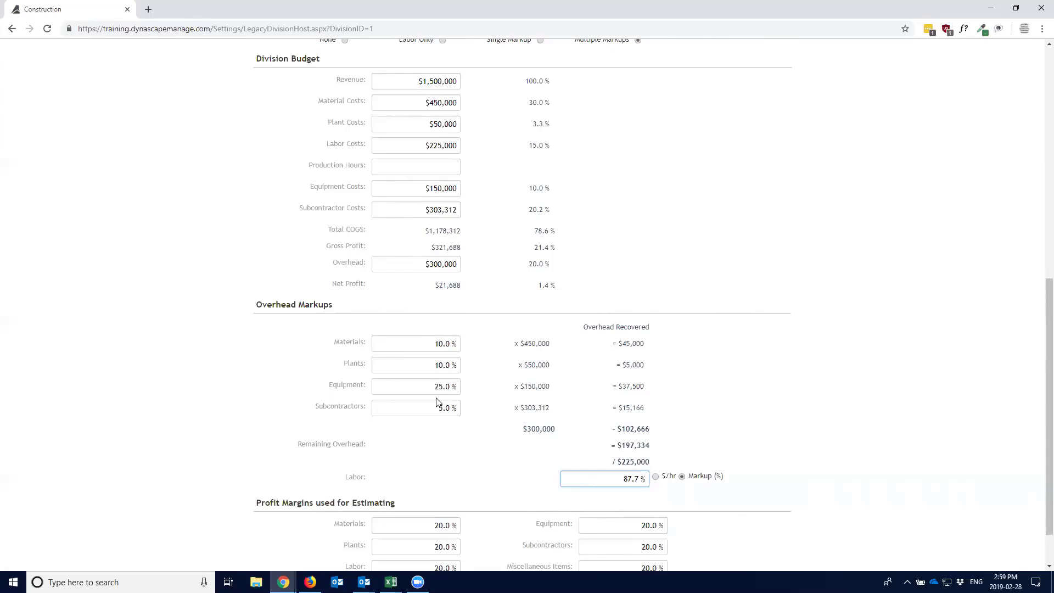
{"action": "scroll", "coordinate": [436, 403], "scroll_direction": "down", "scroll_amount": 1}
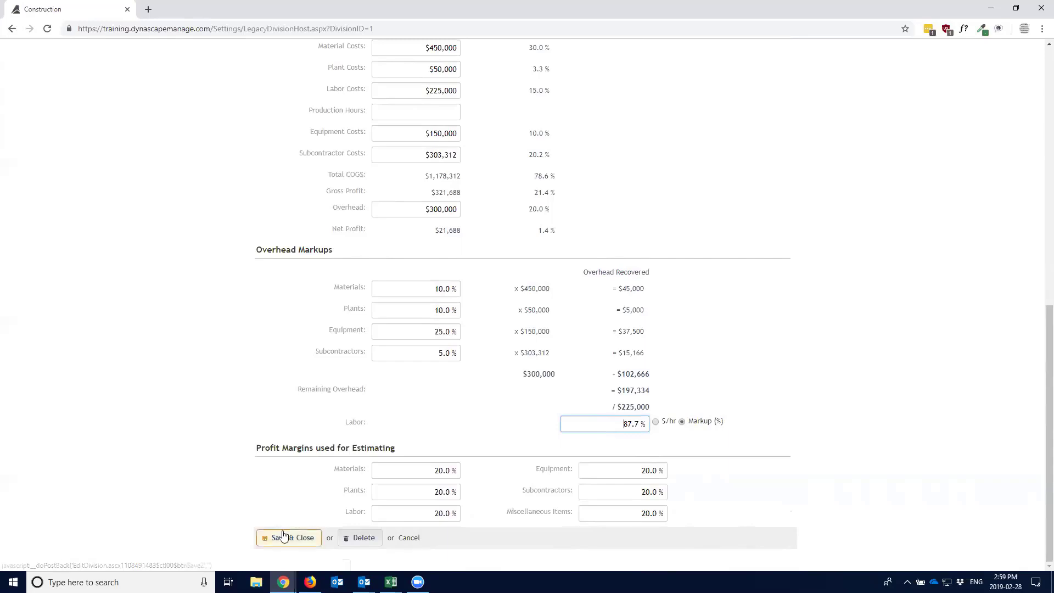
Step: Check the Manage360 Budget (2018) sheet in Excel's Book1, and return to Chrome to cancel the Construction division edits
{"action": "mouse_move", "coordinate": [391, 581]}
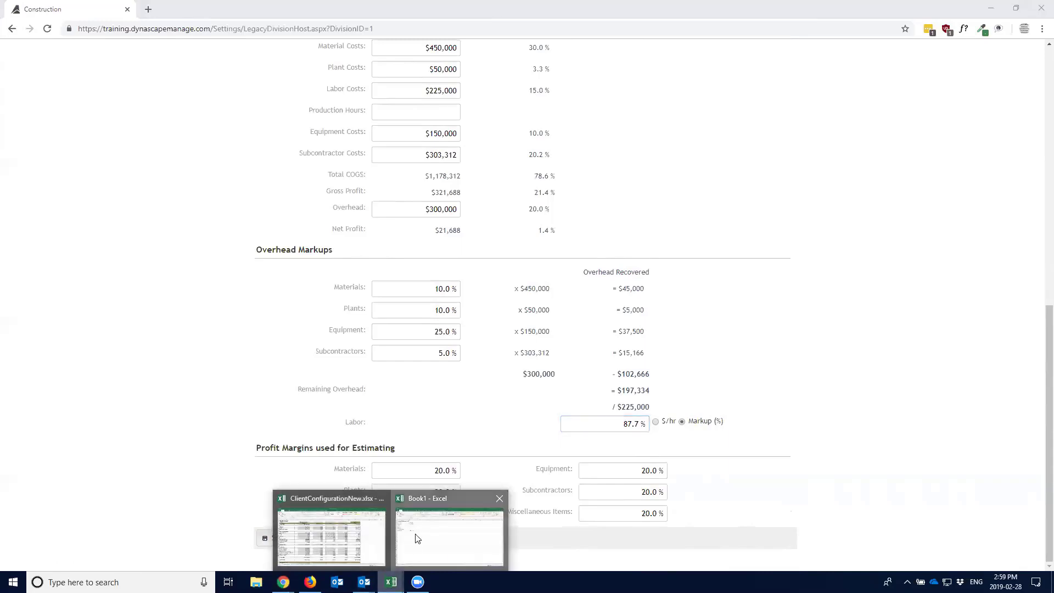
{"action": "left_click", "coordinate": [417, 538]}
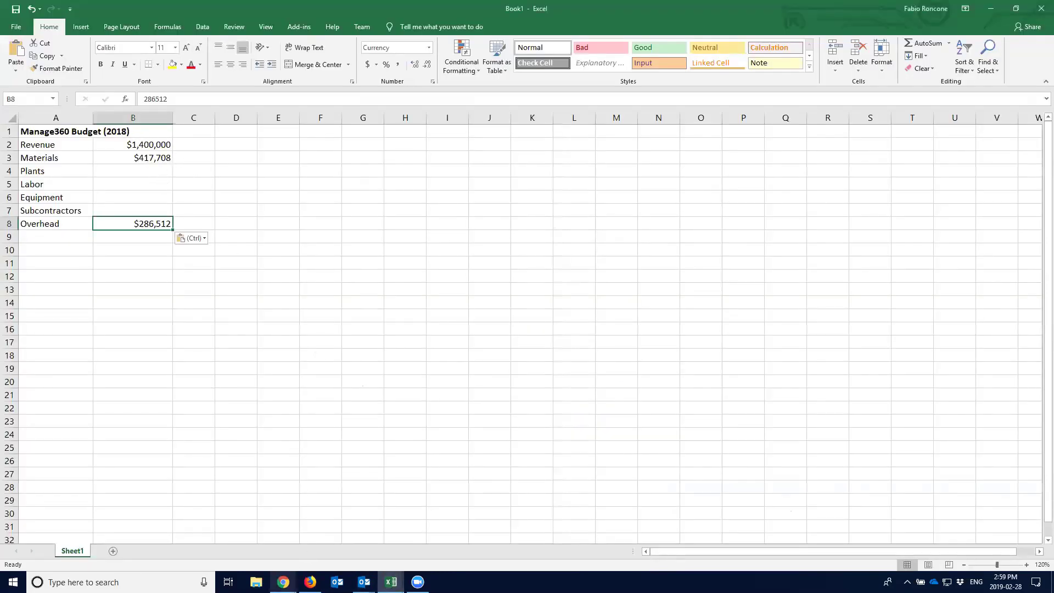
{"action": "mouse_move", "coordinate": [284, 581]}
{"action": "left_click", "coordinate": [322, 539]}
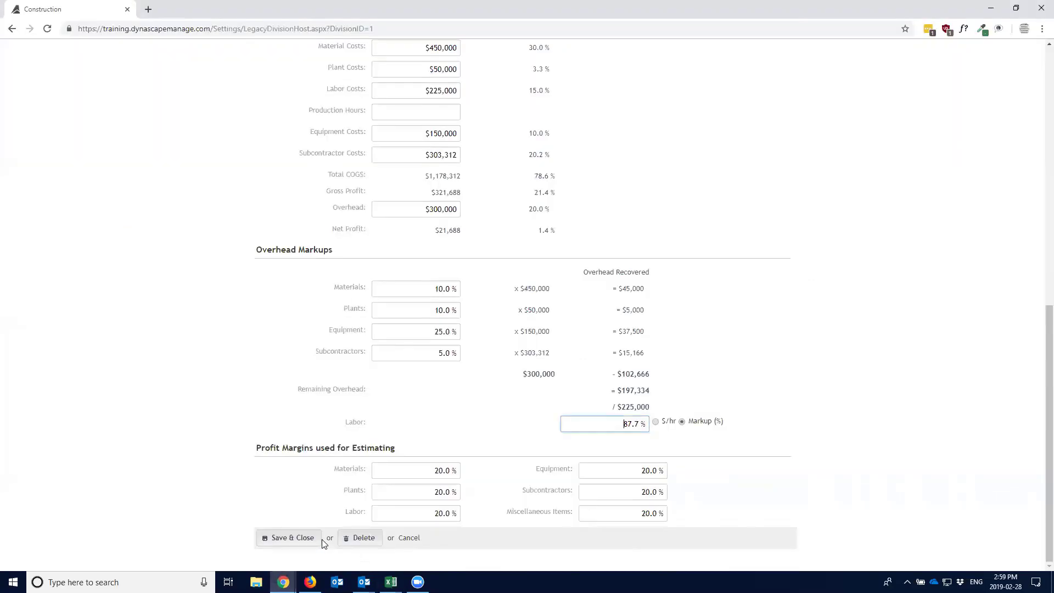
{"action": "left_click", "coordinate": [409, 538]}
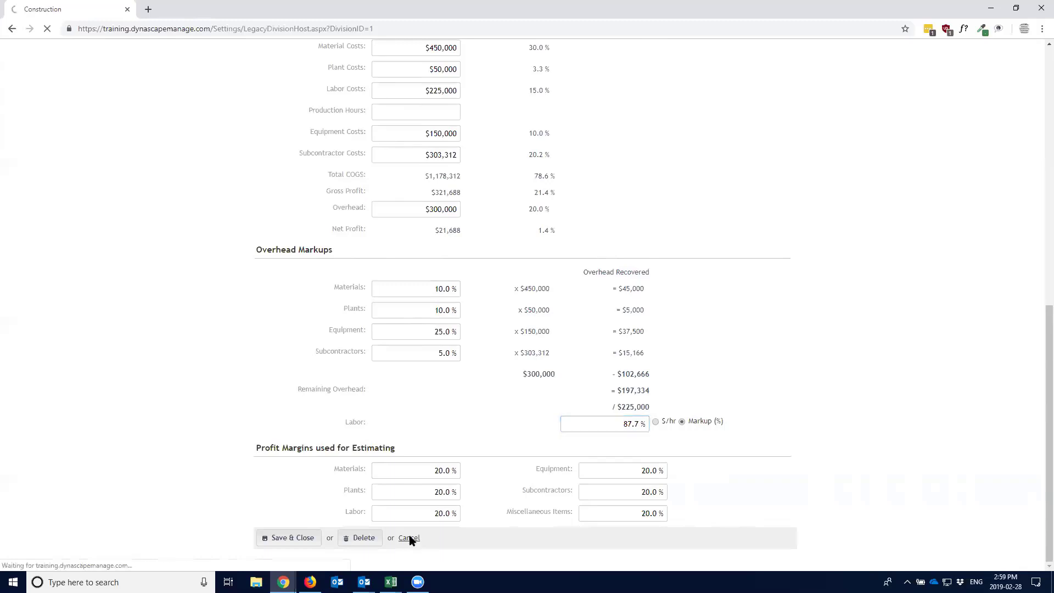
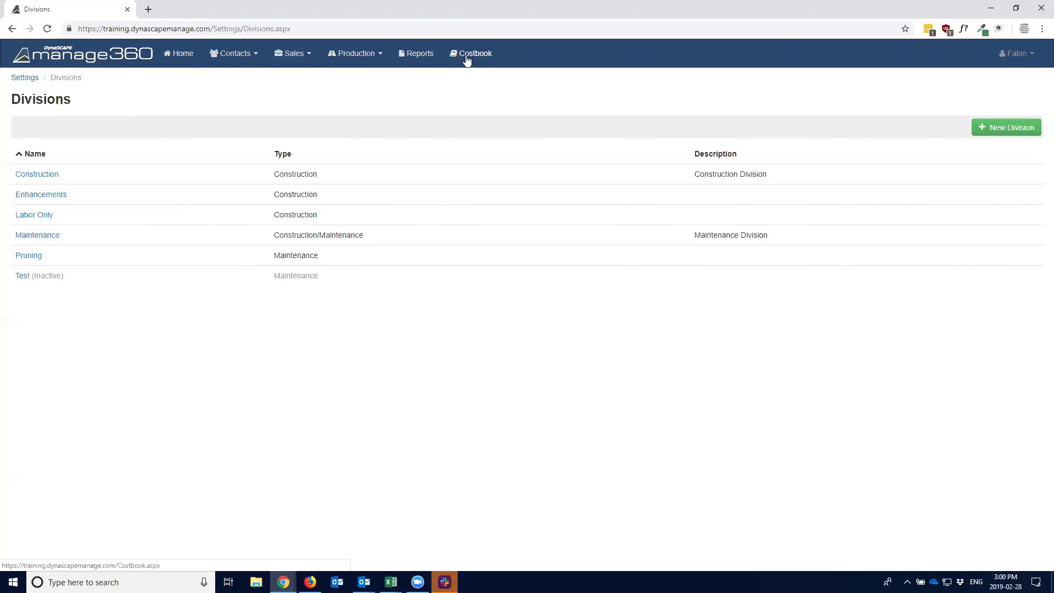
Step: Filter the Costbook materials to show only those from the supplier Merrymaker
{"action": "left_click", "coordinate": [475, 57]}
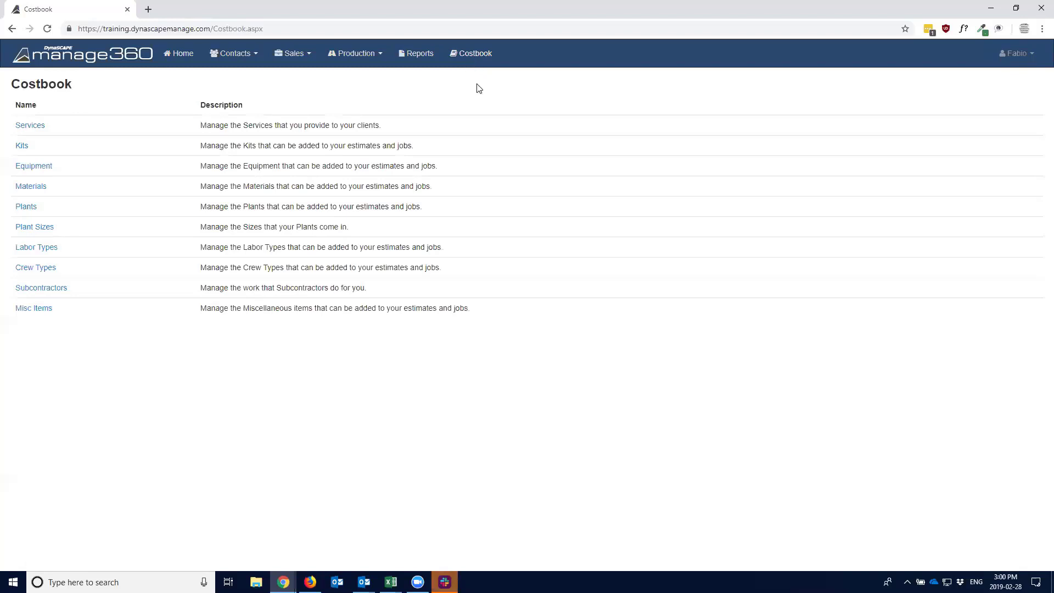
{"action": "left_click", "coordinate": [43, 192]}
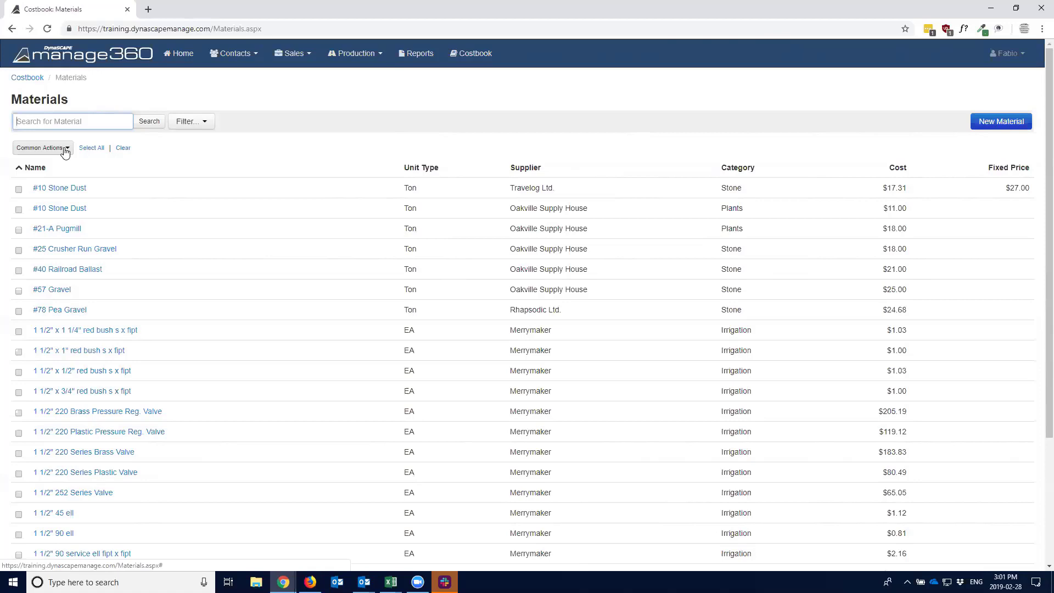
{"action": "left_click", "coordinate": [207, 126]}
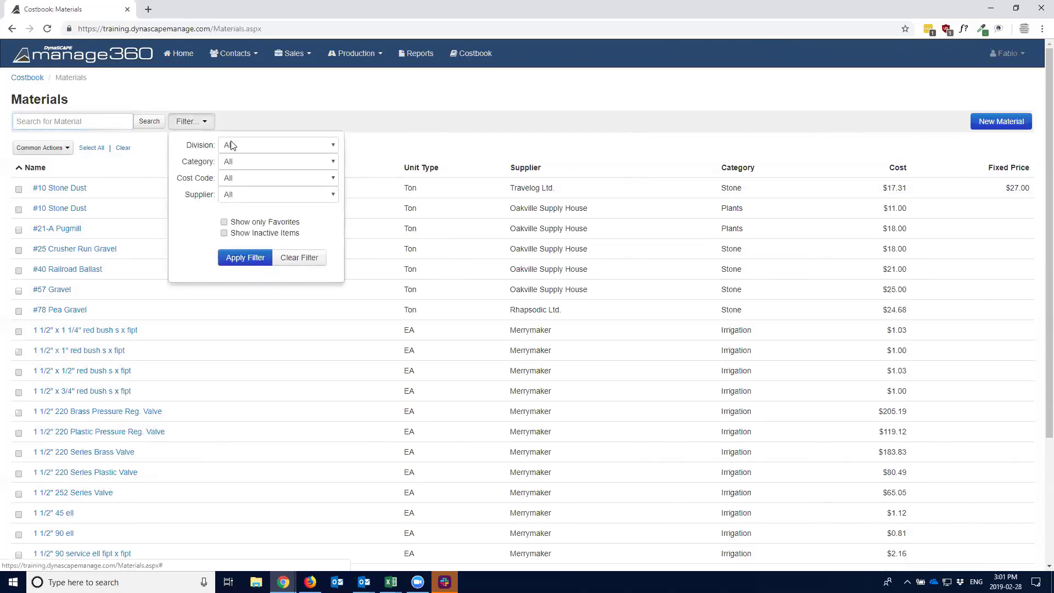
{"action": "left_click", "coordinate": [245, 196]}
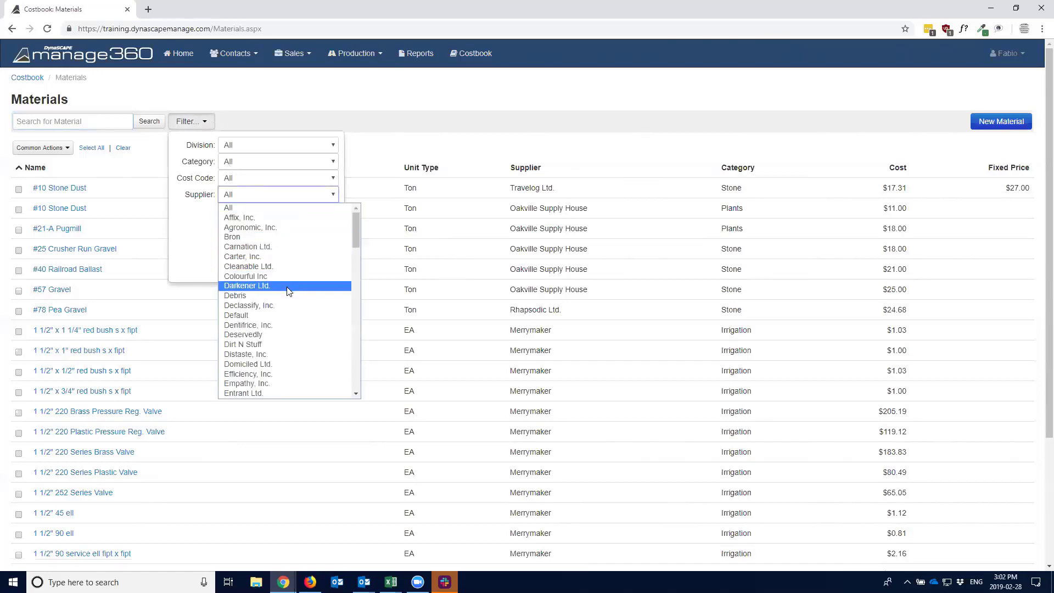
{"action": "scroll", "coordinate": [292, 284], "scroll_direction": "down", "scroll_amount": 5}
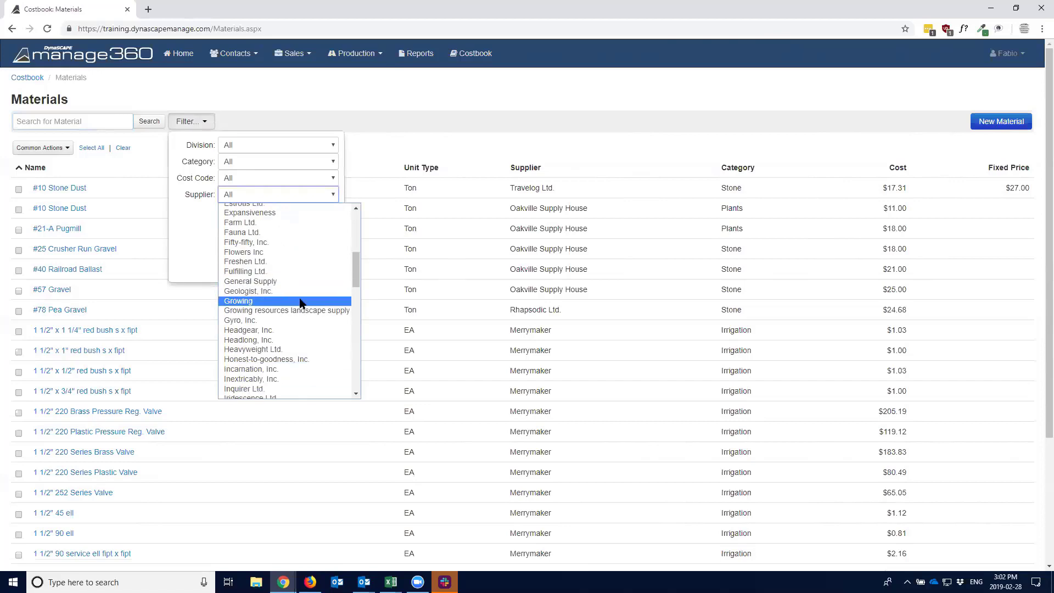
{"action": "scroll", "coordinate": [294, 342], "scroll_direction": "down", "scroll_amount": 3}
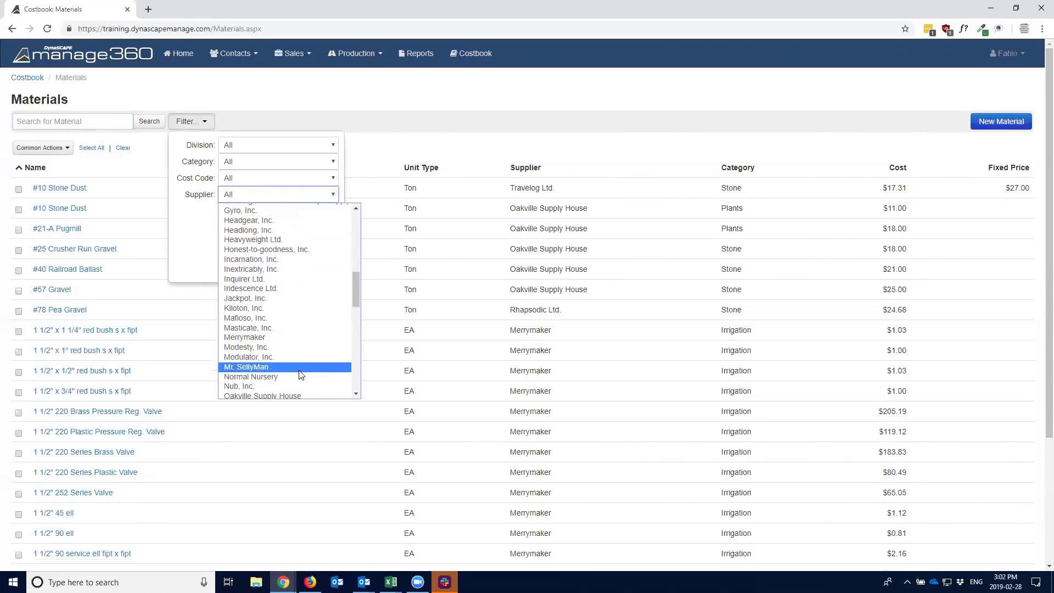
{"action": "left_click", "coordinate": [276, 339]}
{"action": "left_click", "coordinate": [246, 257]}
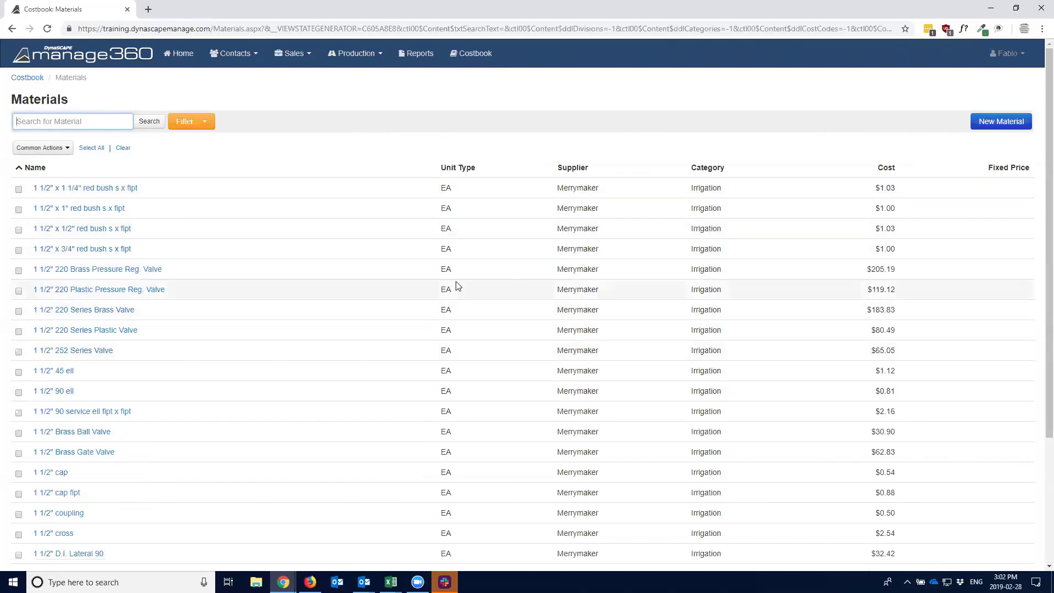
Step: Select all Merrymaker materials across every page of the filtered list and adjust their cost by 4%
{"action": "scroll", "coordinate": [542, 301], "scroll_direction": "down", "scroll_amount": 3}
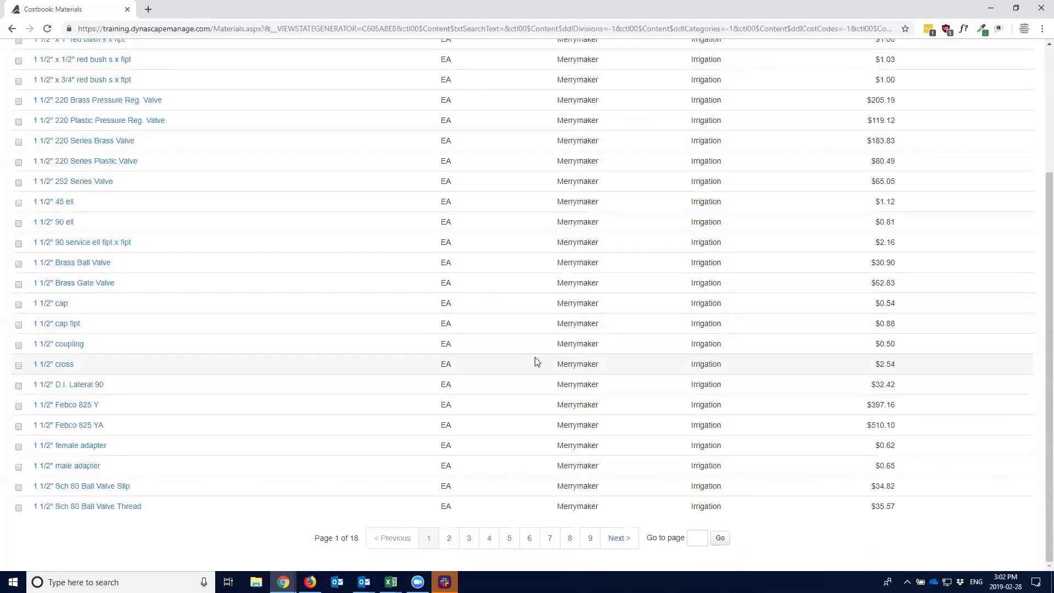
{"action": "scroll", "coordinate": [537, 360], "scroll_direction": "up", "scroll_amount": 3}
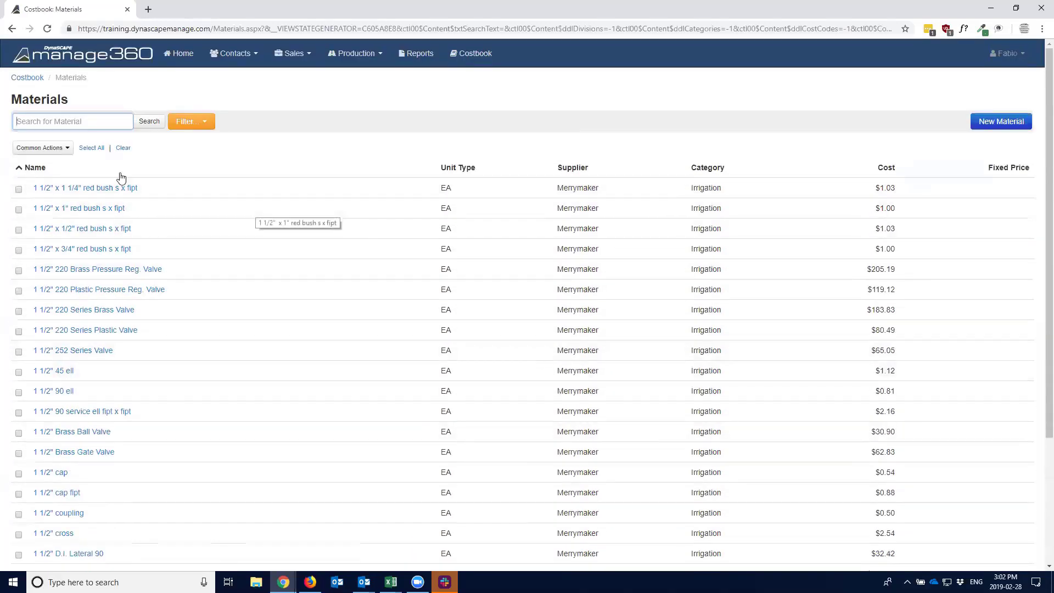
{"action": "left_click", "coordinate": [91, 148]}
{"action": "left_click_drag", "start_coordinate": [26, 168], "coordinate": [84, 169]}
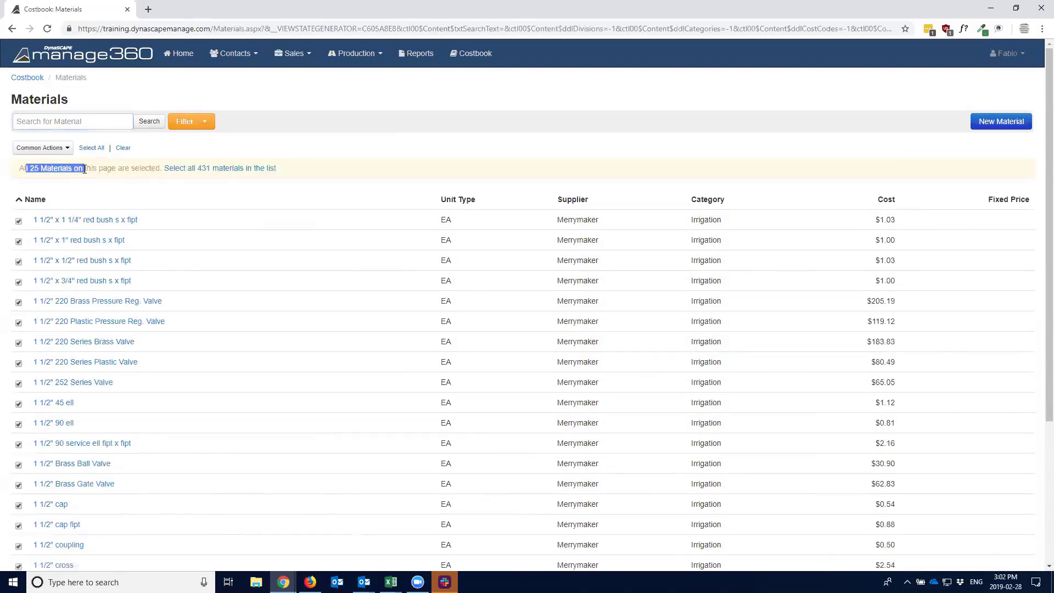
{"action": "left_click", "coordinate": [220, 168]}
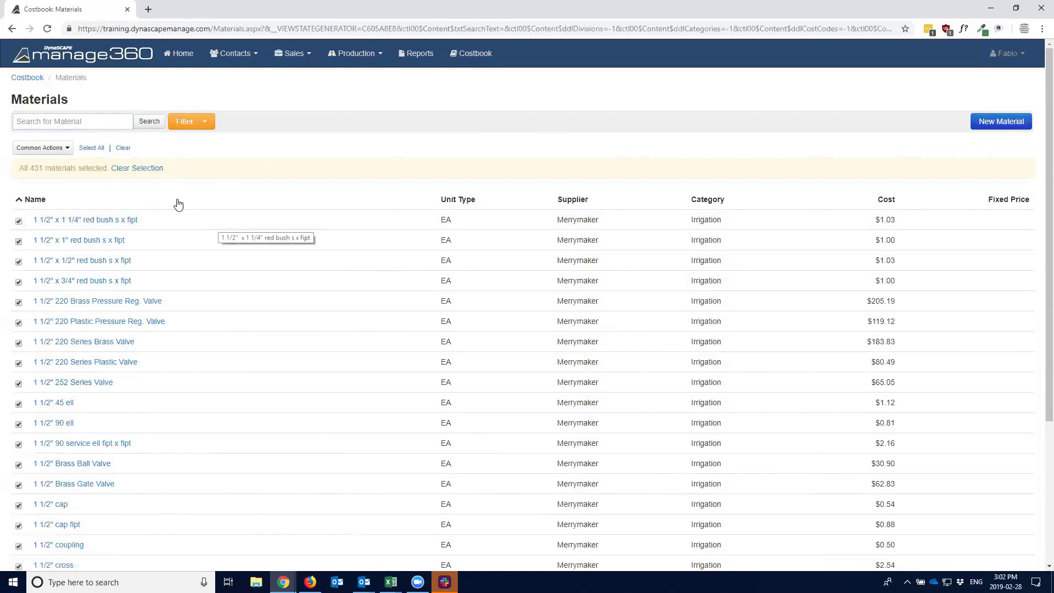
{"action": "left_click", "coordinate": [62, 148]}
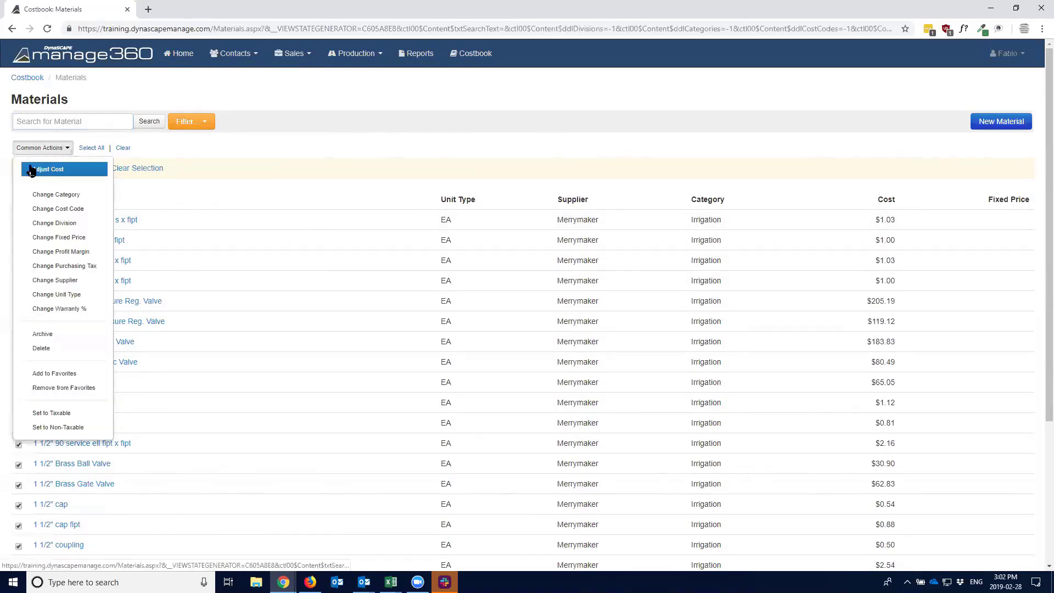
{"action": "left_click", "coordinate": [81, 172]}
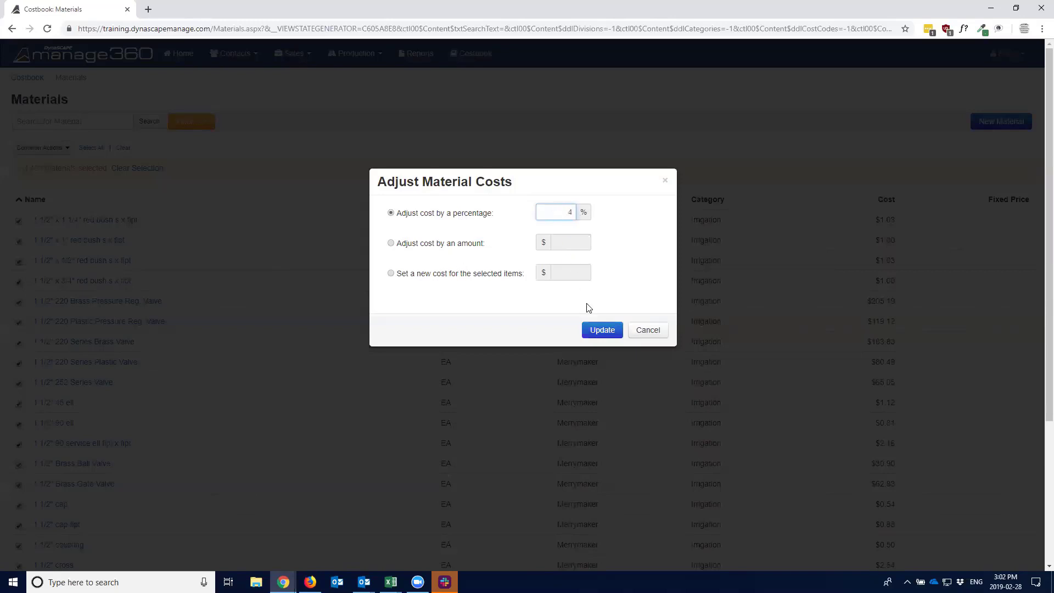
{"action": "left_click", "coordinate": [601, 330]}
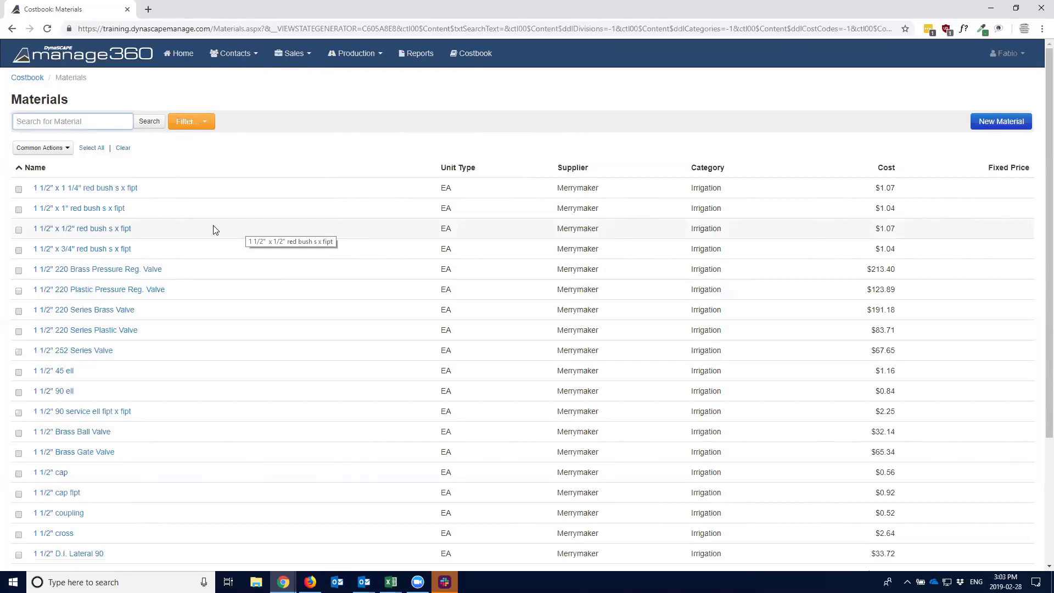
{"action": "left_click", "coordinate": [60, 151]}
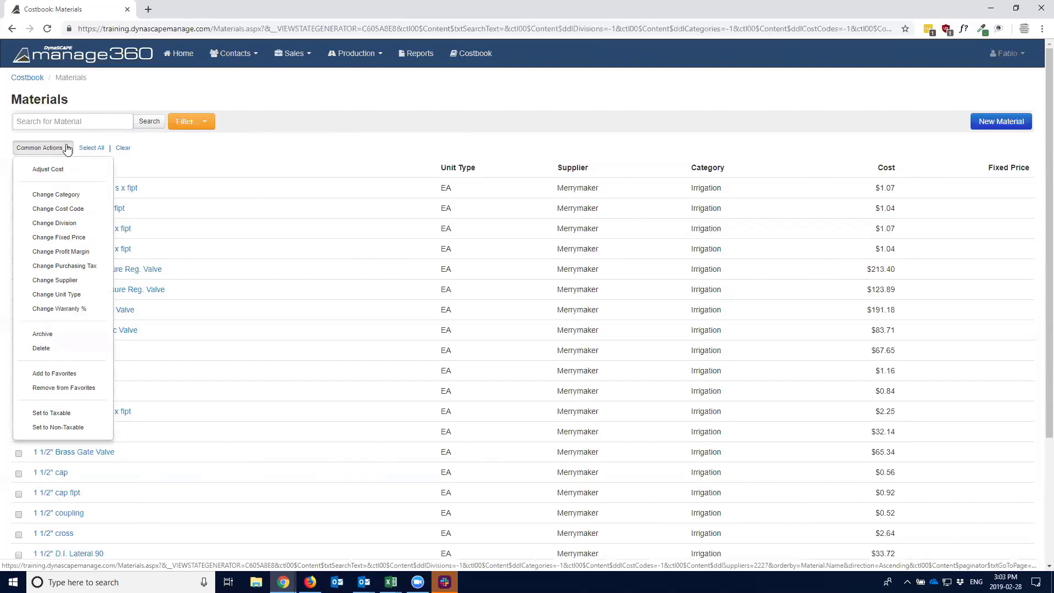
{"action": "left_click", "coordinate": [209, 159]}
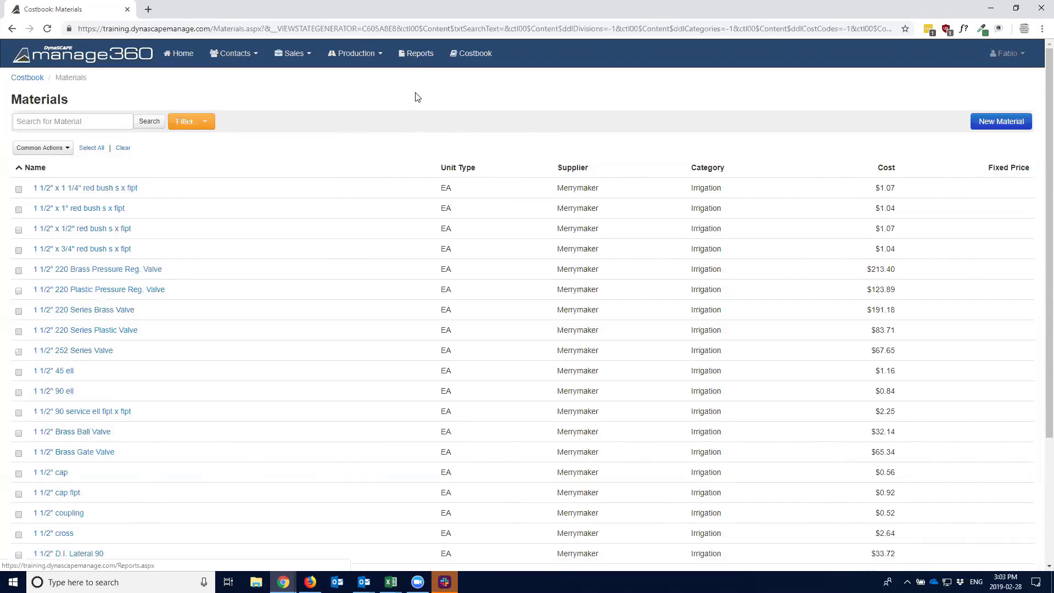
Step: Open the Materials List report from the Costbook group of reports
{"action": "left_click", "coordinate": [419, 56]}
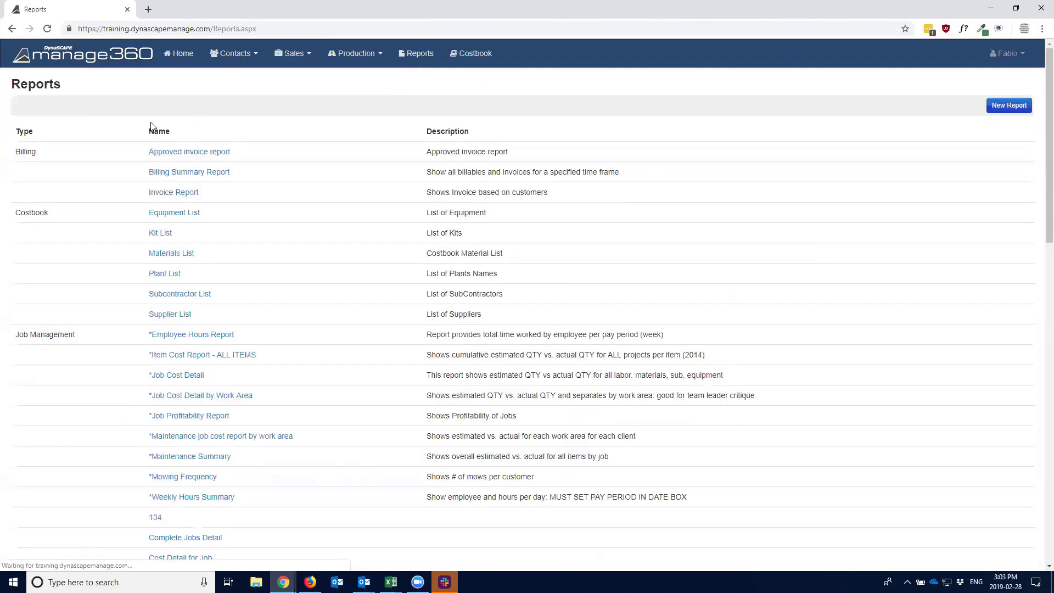
{"action": "left_click_drag", "start_coordinate": [15, 212], "coordinate": [82, 223]}
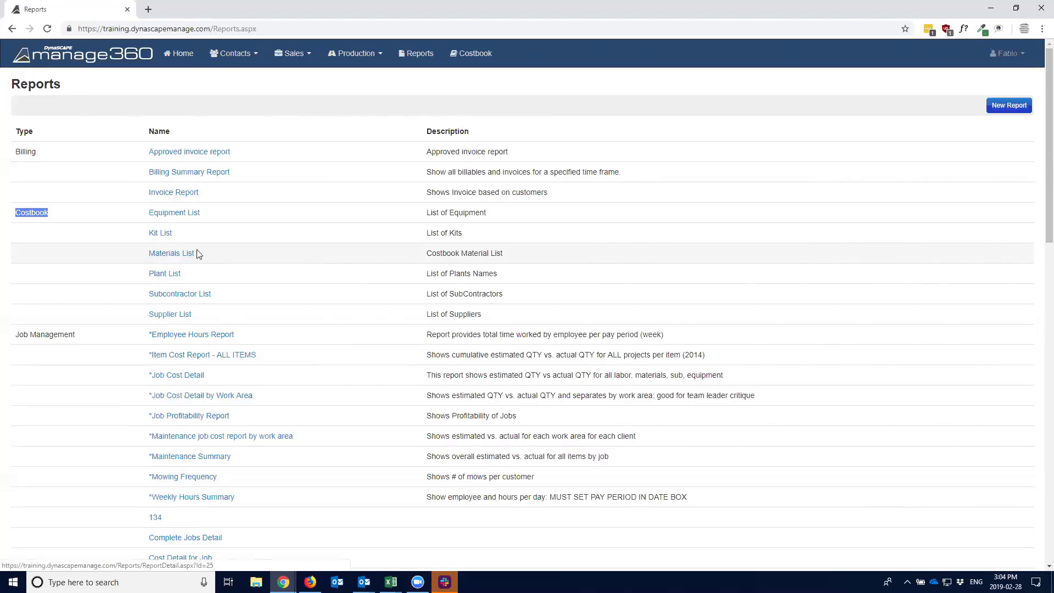
{"action": "left_click", "coordinate": [20, 222]}
{"action": "left_click_drag", "start_coordinate": [21, 222], "coordinate": [45, 220]}
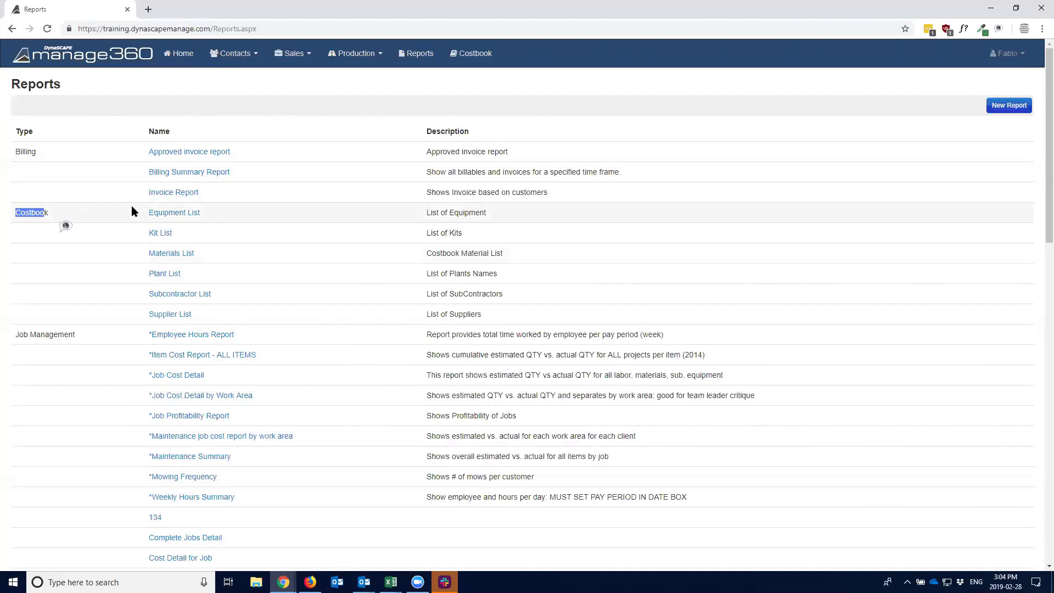
{"action": "left_click", "coordinate": [168, 256]}
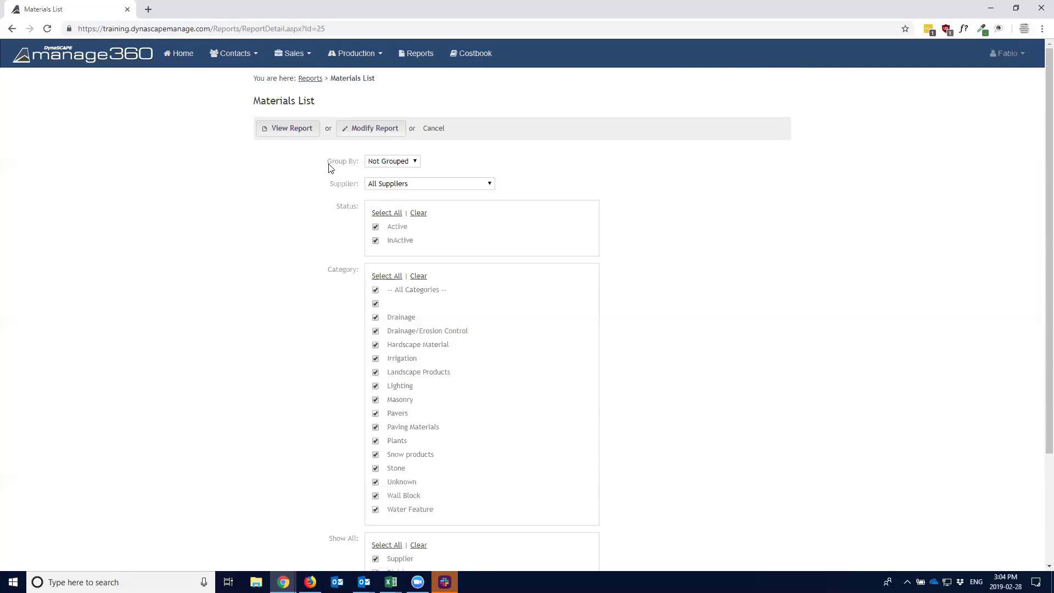
Step: Set the Materials List report's supplier to Oakville Supply House, leaving it not grouped
{"action": "left_click_drag", "start_coordinate": [328, 163], "coordinate": [358, 162]}
{"action": "left_click", "coordinate": [346, 162]}
{"action": "left_click_drag", "start_coordinate": [328, 163], "coordinate": [360, 170]}
{"action": "left_click", "coordinate": [338, 170]}
{"action": "left_click_drag", "start_coordinate": [331, 187], "coordinate": [361, 187]}
{"action": "left_click", "coordinate": [372, 187]}
{"action": "scroll", "coordinate": [413, 296], "scroll_direction": "down", "scroll_amount": 3}
{"action": "scroll", "coordinate": [413, 296], "scroll_direction": "down", "scroll_amount": 5}
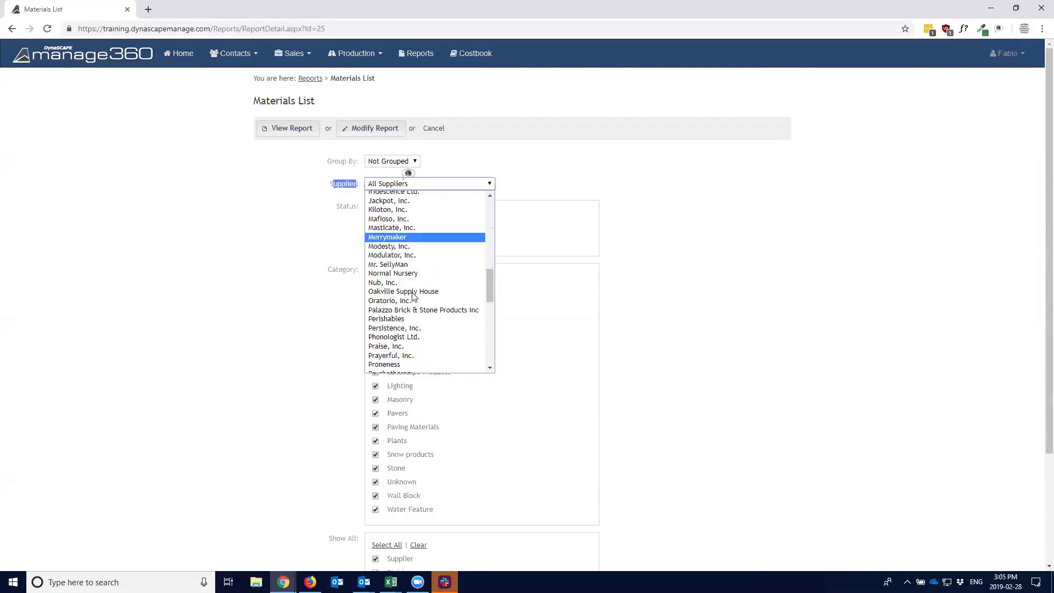
{"action": "left_click", "coordinate": [399, 244]}
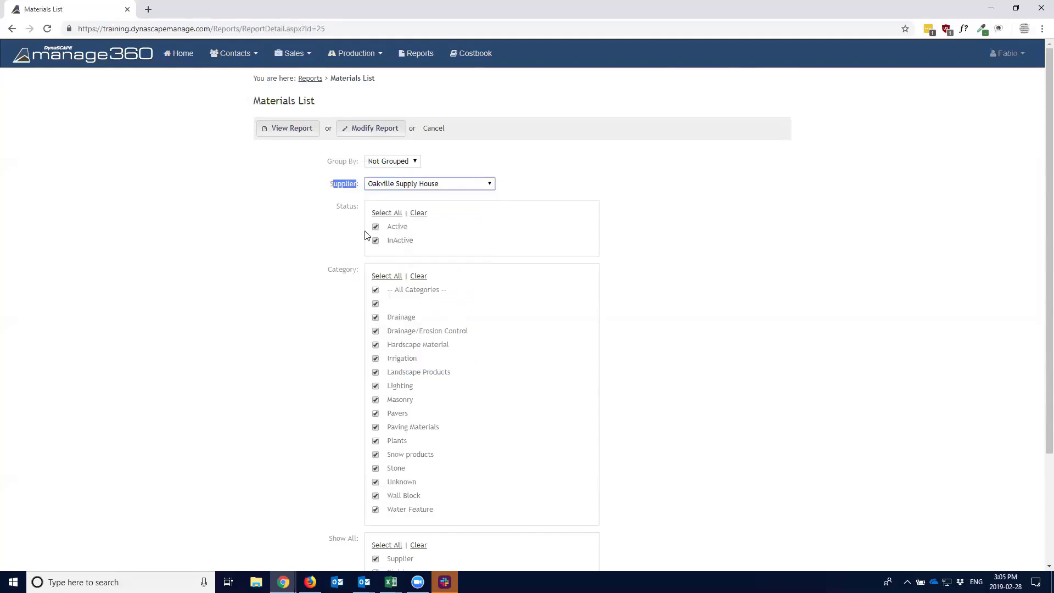
{"action": "left_click_drag", "start_coordinate": [329, 186], "coordinate": [334, 186]}
{"action": "left_click", "coordinate": [325, 184]}
Step: Exclude Status from the fields shown in the Materials List report and generate the report
{"action": "scroll", "coordinate": [331, 236], "scroll_direction": "down", "scroll_amount": 1}
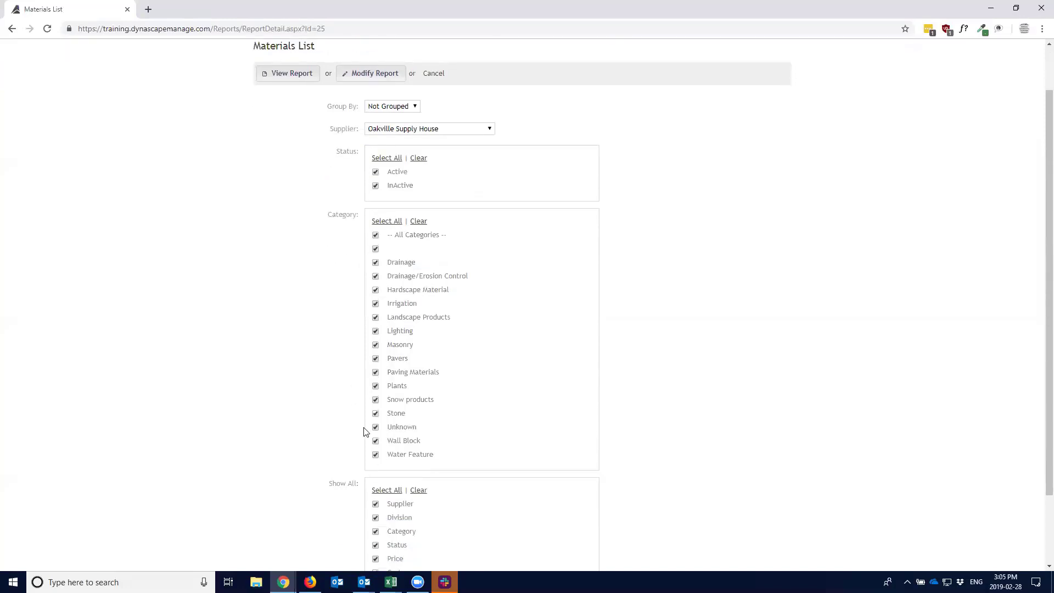
{"action": "scroll", "coordinate": [319, 343], "scroll_direction": "down", "scroll_amount": 2}
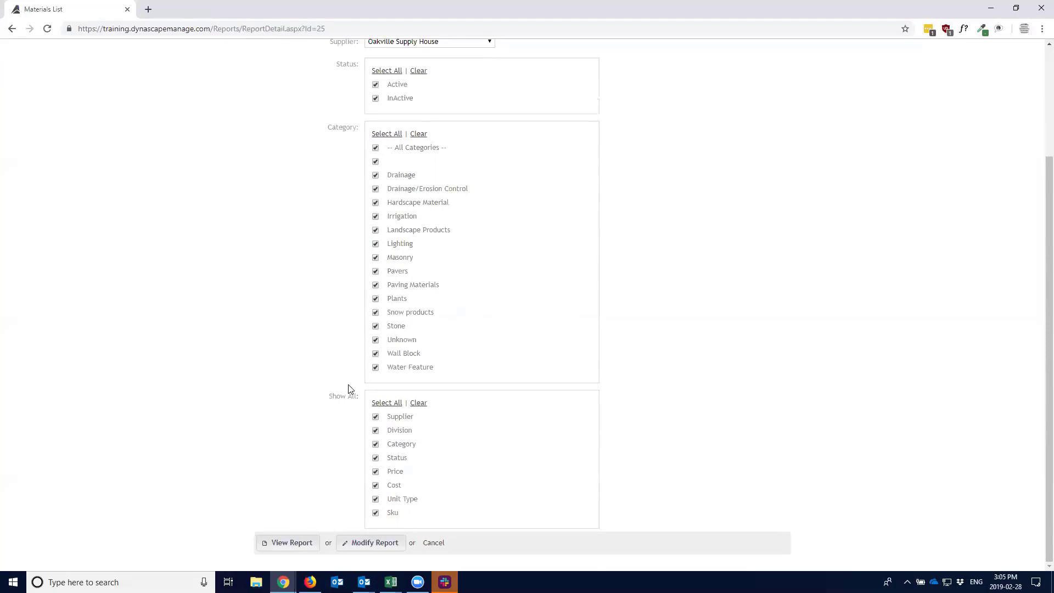
{"action": "left_click_drag", "start_coordinate": [327, 399], "coordinate": [360, 400]}
{"action": "left_click", "coordinate": [409, 464]}
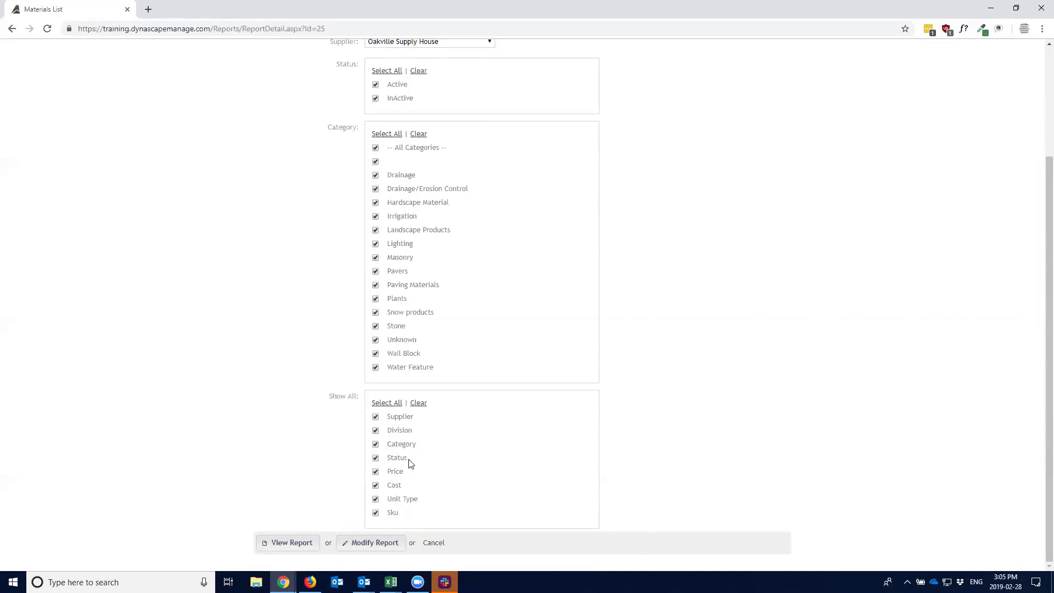
{"action": "left_click", "coordinate": [376, 459]}
{"action": "left_click", "coordinate": [292, 542]}
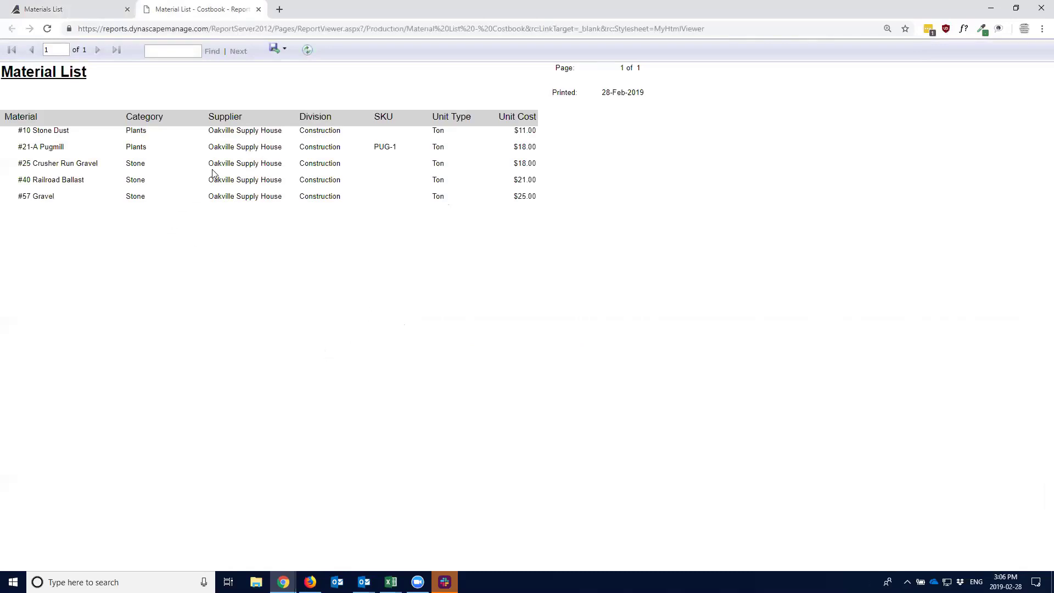
Step: Examine the generated Material List's supplier entries and its material, category, supplier, division, unit type and unit cost columns
{"action": "left_click_drag", "start_coordinate": [215, 142], "coordinate": [263, 204]}
{"action": "left_click", "coordinate": [239, 193]}
{"action": "double_click", "coordinate": [17, 116]}
{"action": "double_click", "coordinate": [143, 116]}
{"action": "double_click", "coordinate": [225, 116]}
{"action": "double_click", "coordinate": [302, 117]}
{"action": "left_click_drag", "start_coordinate": [433, 118], "coordinate": [527, 117]}
{"action": "left_click", "coordinate": [291, 231]}
Step: Export the Material List report to Excel and open the downloaded workbook for editing
{"action": "left_click", "coordinate": [281, 52]}
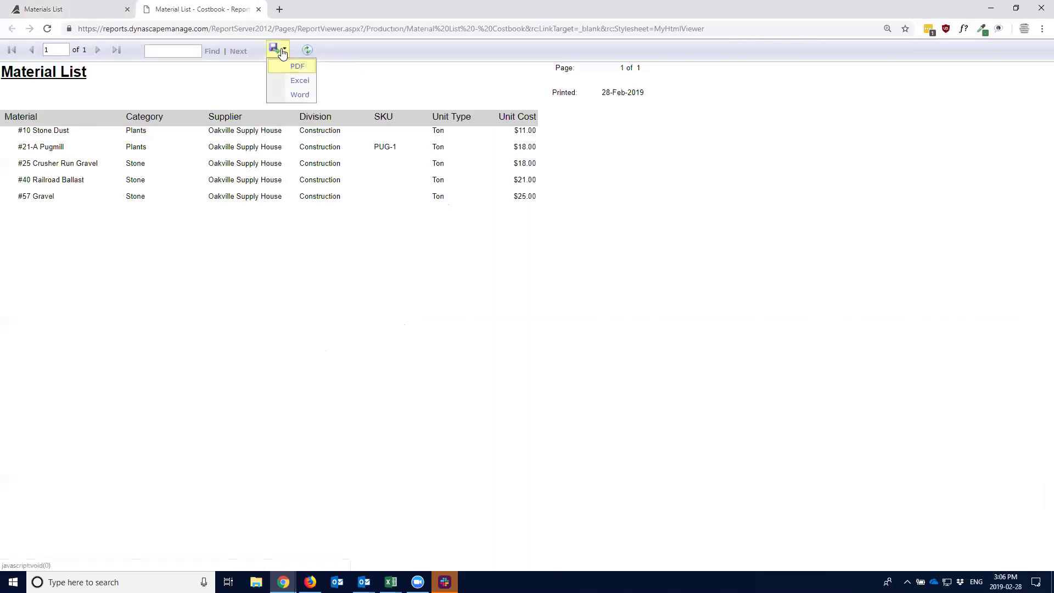
{"action": "left_click", "coordinate": [292, 83]}
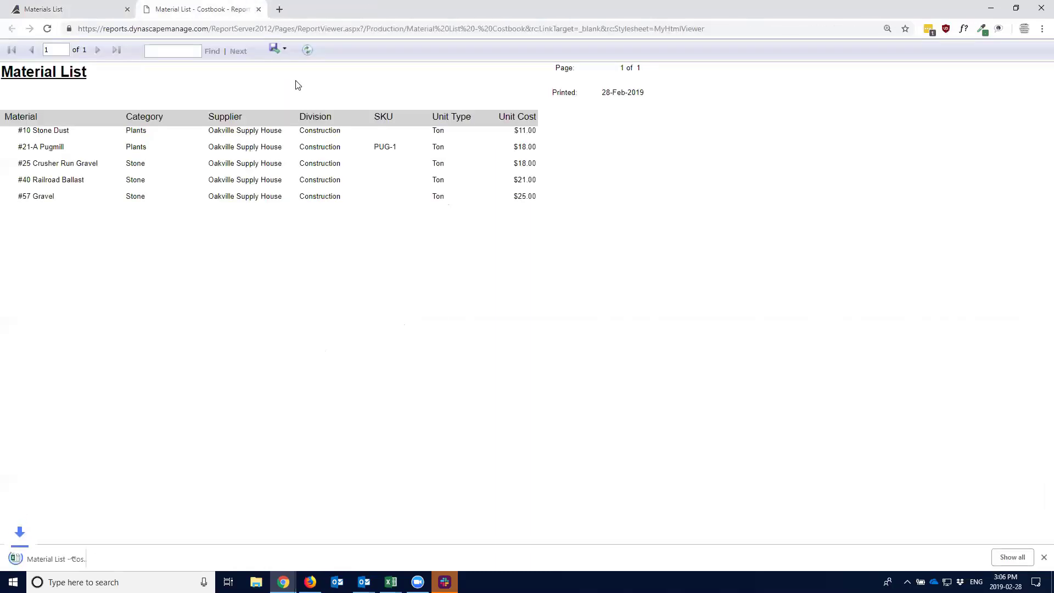
{"action": "left_click", "coordinate": [69, 556]}
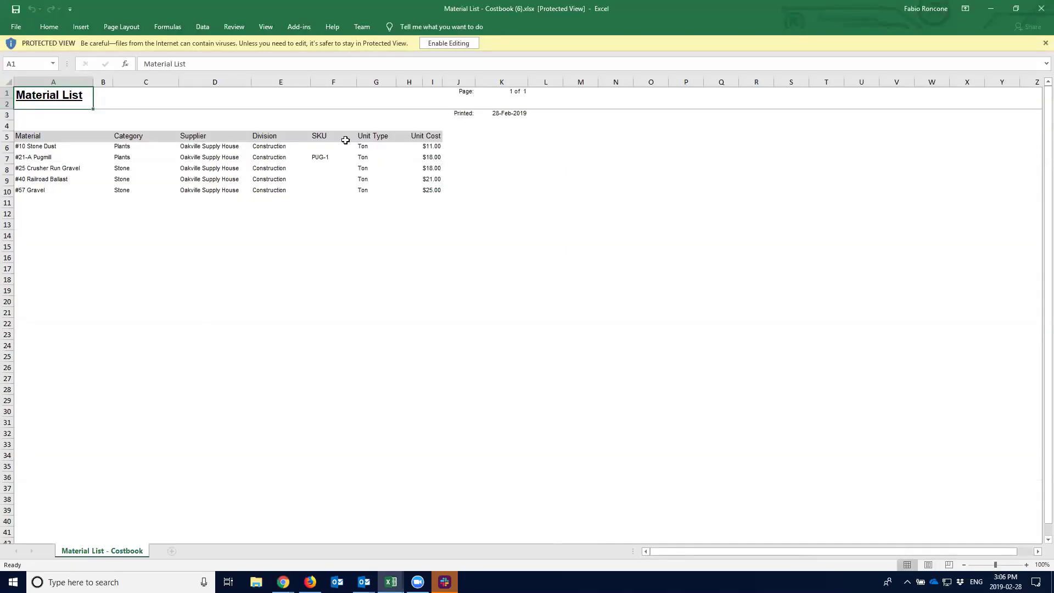
{"action": "left_click", "coordinate": [456, 43]}
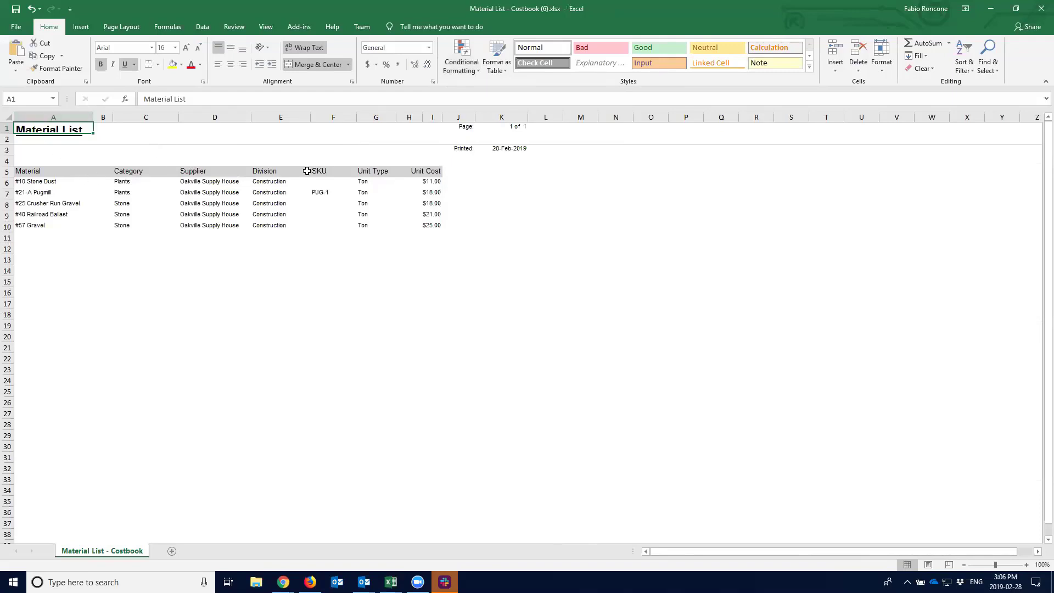
Step: Set the unit cost of #10 Stone Dust to 11.50 and of #21-A Pugmill to 18.50
{"action": "mouse_move", "coordinate": [427, 181]}
{"action": "left_mouse_down"}
{"action": "mouse_move", "coordinate": [430, 241]}
{"action": "mouse_move", "coordinate": [429, 184]}
{"action": "left_mouse_up"}
{"action": "left_click", "coordinate": [428, 192]}
{"action": "left_click", "coordinate": [428, 203]}
{"action": "left_click", "coordinate": [429, 214]}
{"action": "left_click", "coordinate": [431, 224]}
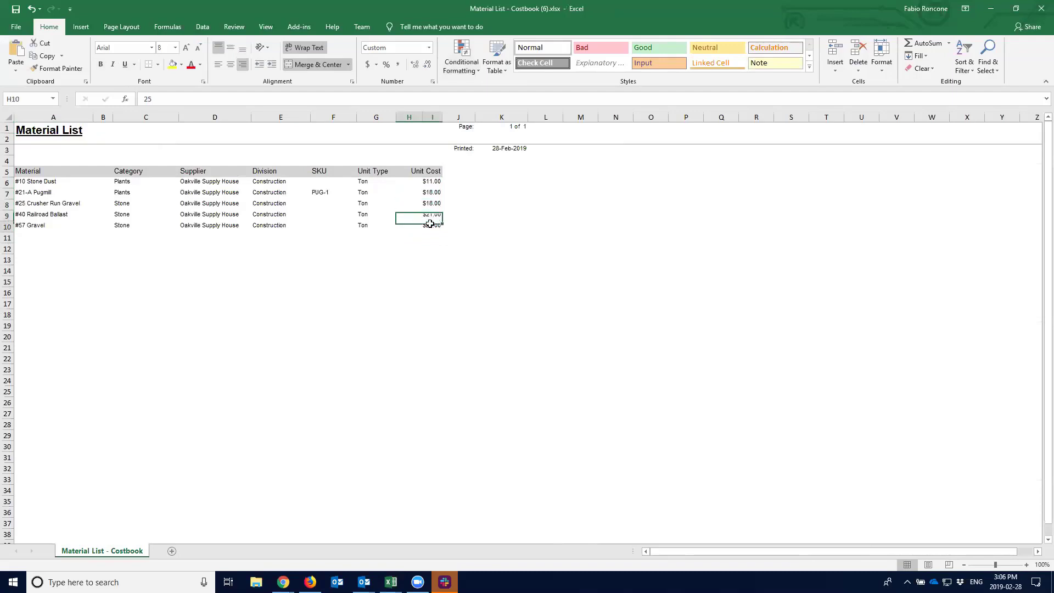
{"action": "left_click", "coordinate": [428, 183]}
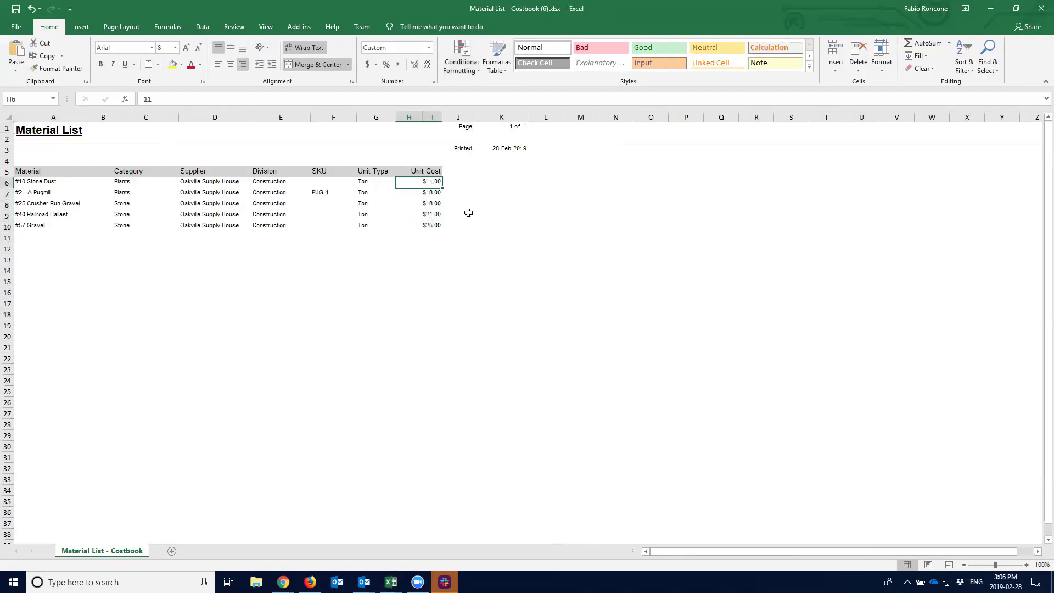
{"action": "type", "text": "11"}
{"action": "key", "text": "Return"}
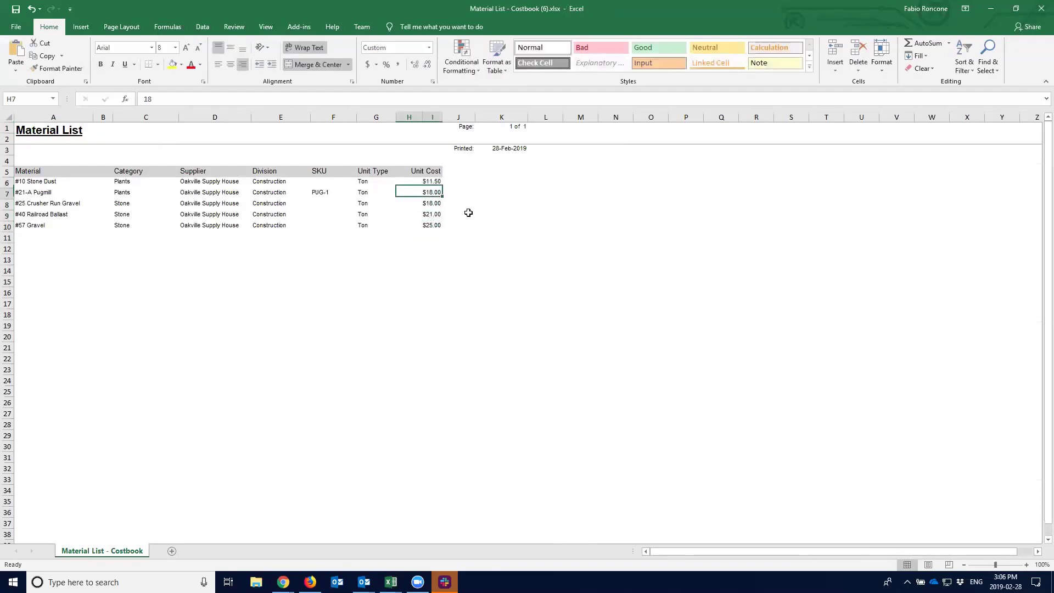
{"action": "type", "text": "18"}
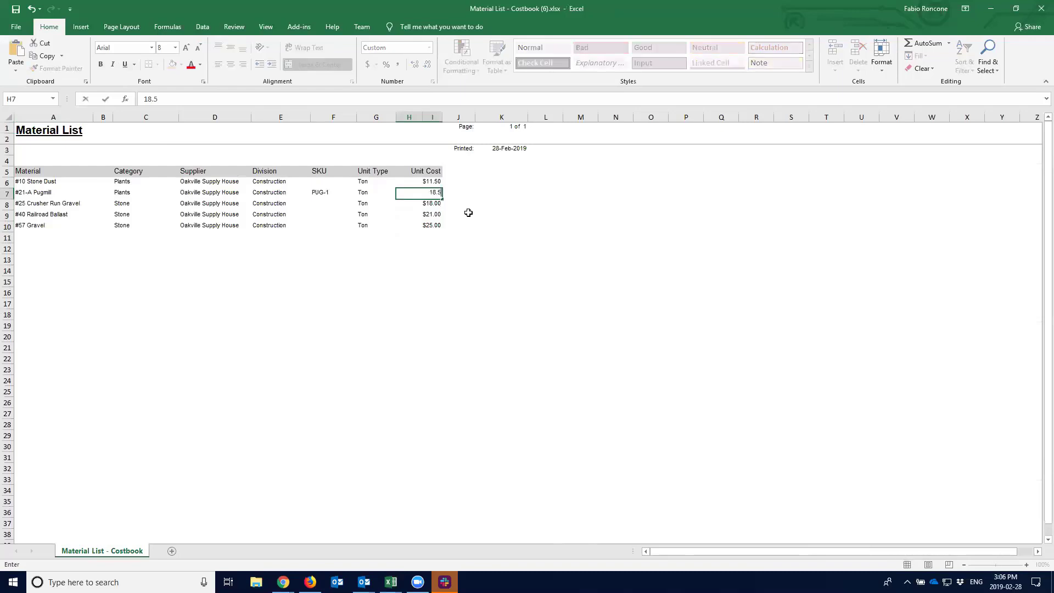
{"action": "type", "text": ".5"}
{"action": "key", "text": "Return"}
Step: Set the unit costs of #25 Crusher Run Gravel to 19, #40 Railroad Ballast to 21.75 and #57 Gravel to 26
{"action": "type", "text": "19"}
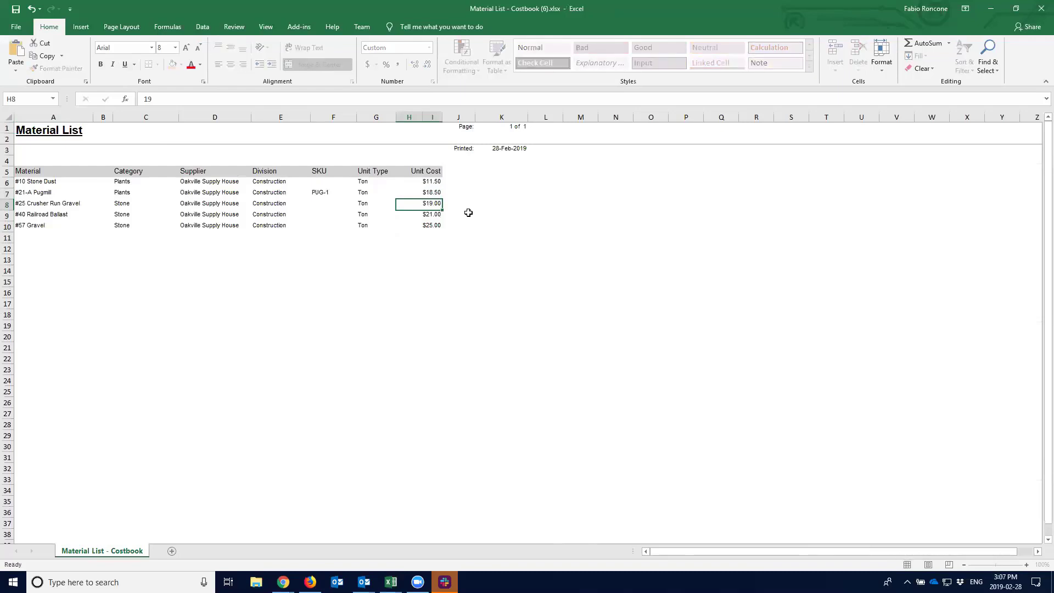
{"action": "key", "text": "Return"}
{"action": "type", "text": "21.75"}
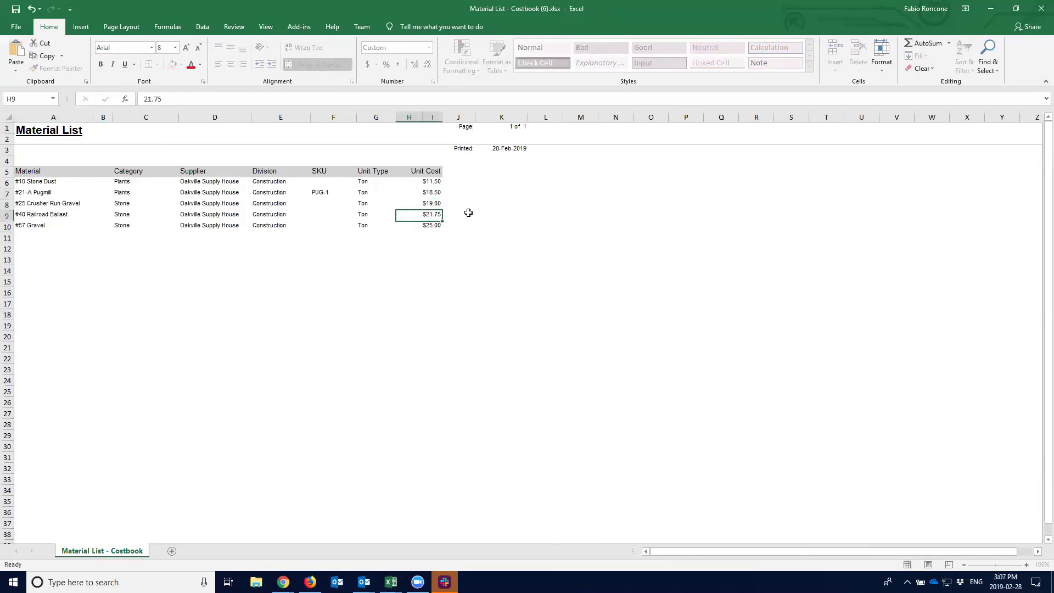
{"action": "key", "text": "Return"}
{"action": "type", "text": "26"}
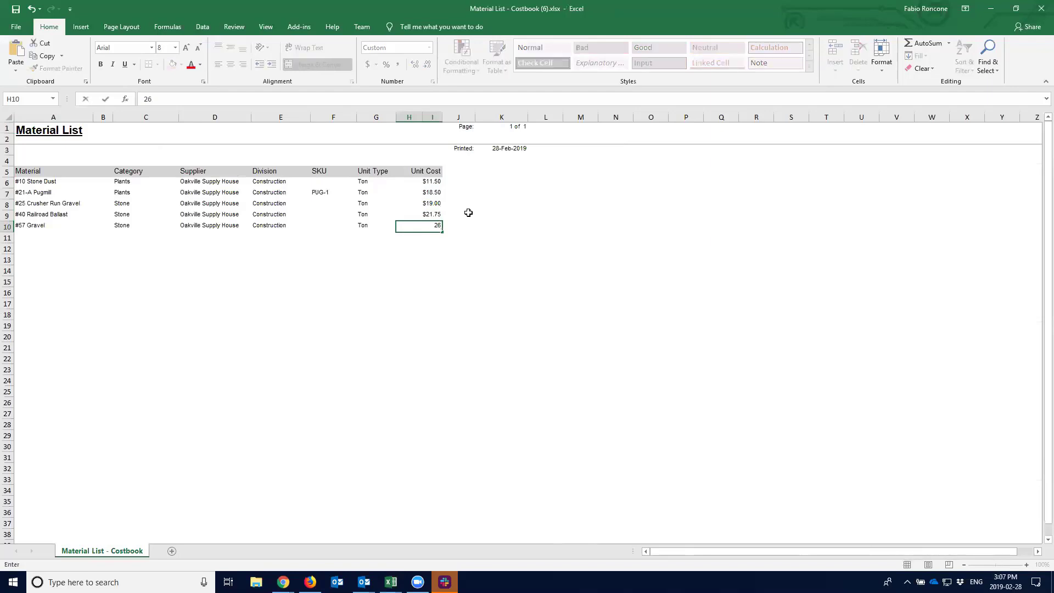
{"action": "key", "text": "Return"}
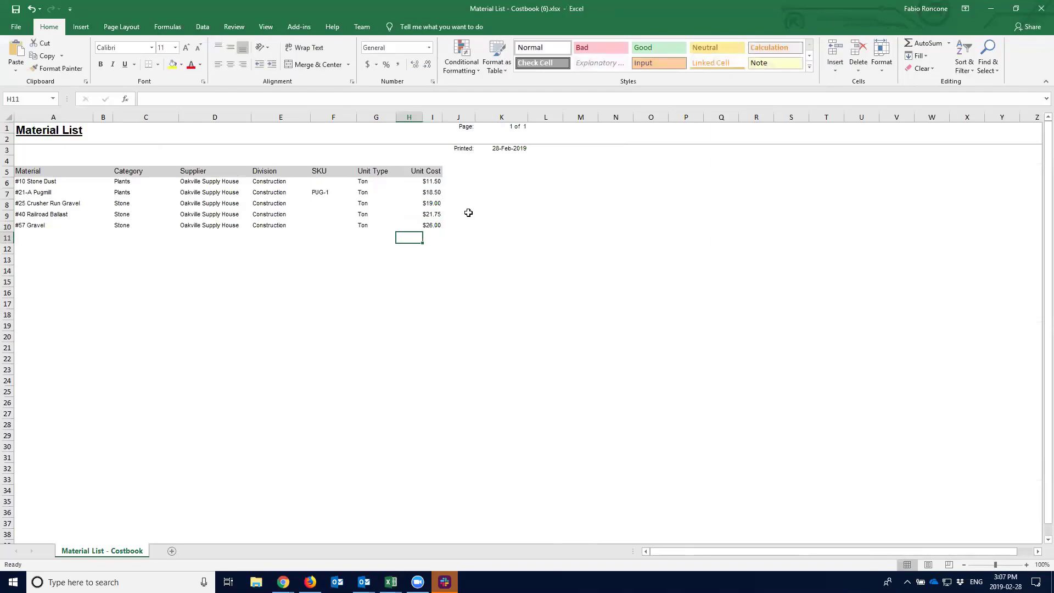
{"action": "key", "text": "Up"}
{"action": "key", "text": "Up"}
{"action": "key", "text": "Up"}
{"action": "key", "text": "Up"}
{"action": "key", "text": "Up"}
{"action": "key", "text": "Left"}
{"action": "key", "text": "Left"}
{"action": "key", "text": "Left"}
{"action": "key", "text": "Left"}
{"action": "key", "text": "Left"}
{"action": "key", "text": "Left"}
{"action": "key", "text": "Left"}
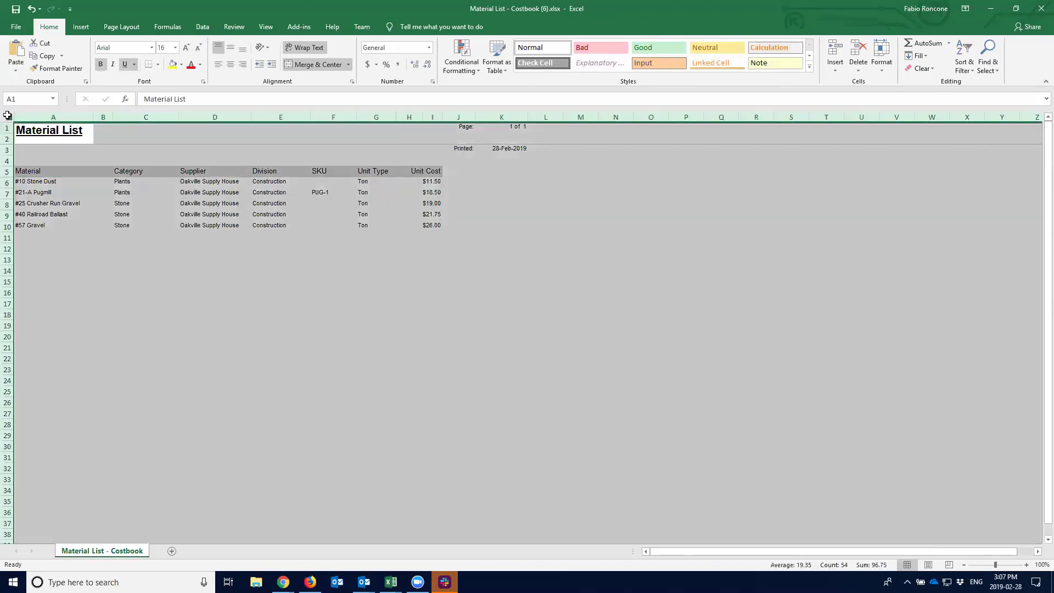
Step: Remove text wrapping and unmerge all merged cells across the entire Material List sheet
{"action": "left_click", "coordinate": [8, 115]}
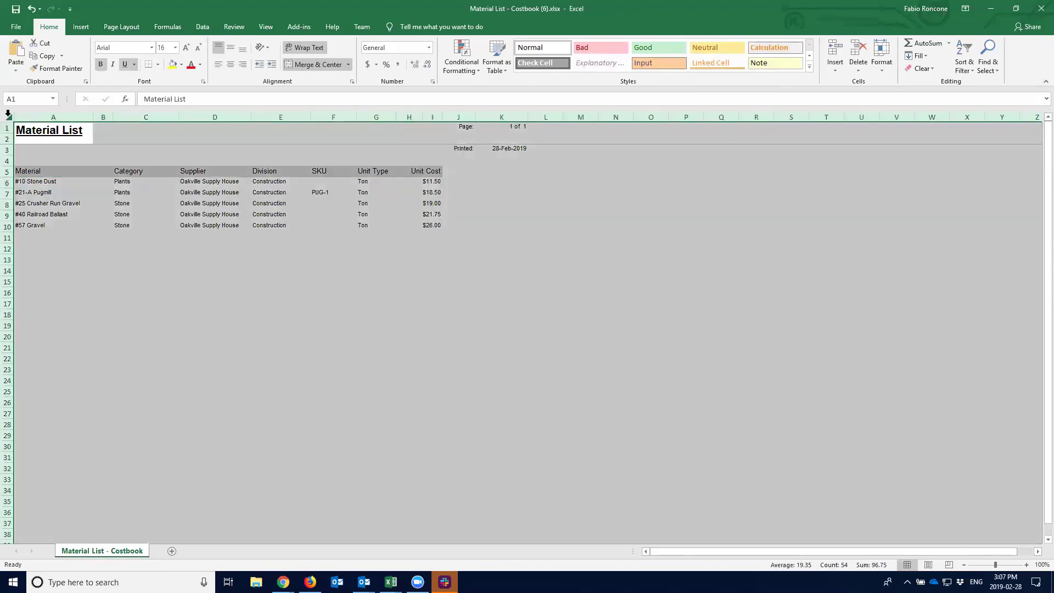
{"action": "left_click", "coordinate": [309, 49]}
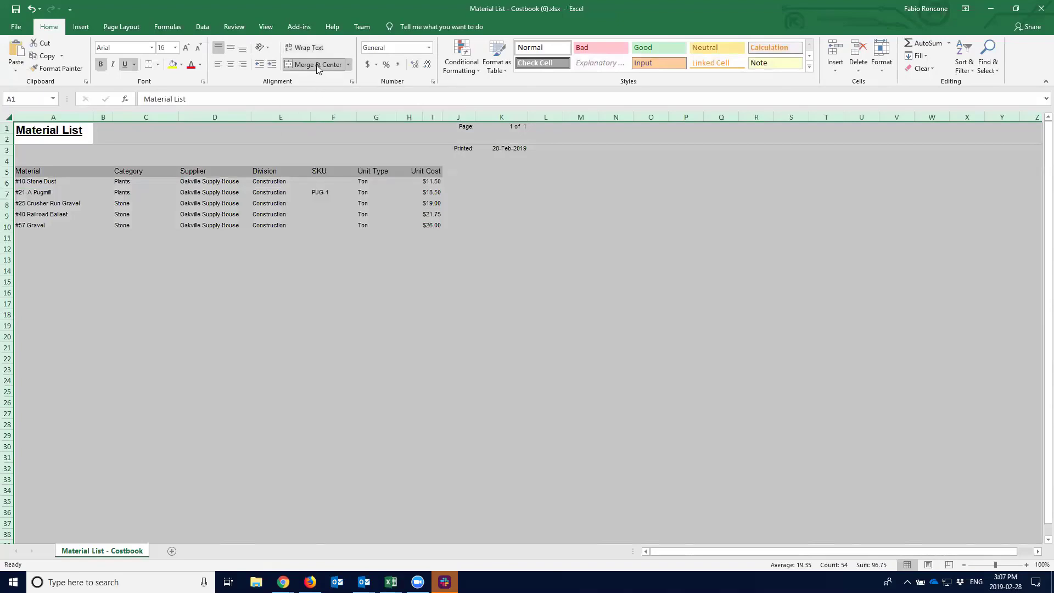
{"action": "left_click", "coordinate": [316, 65]}
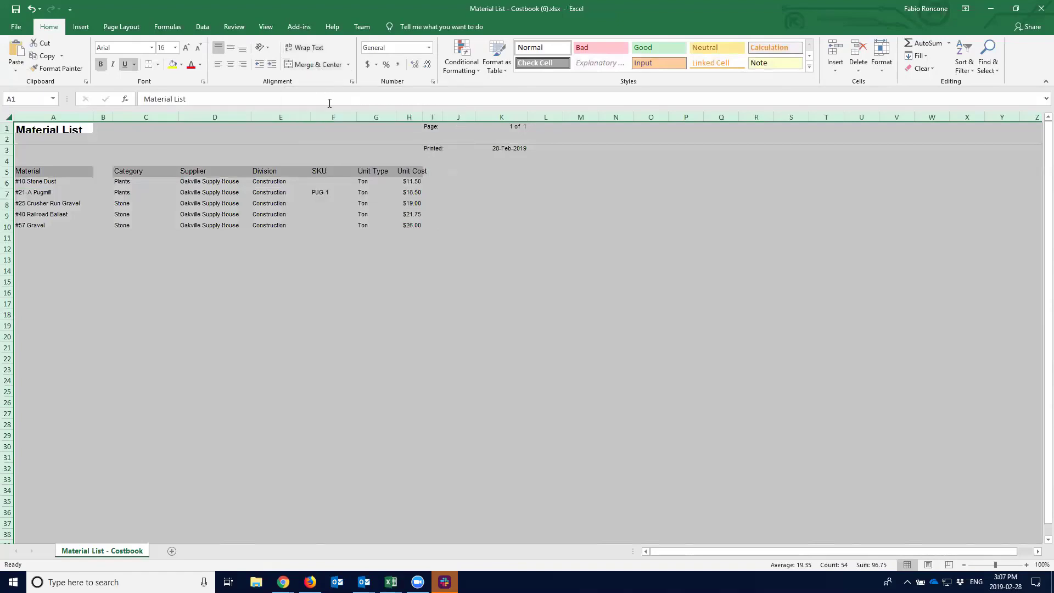
{"action": "left_click", "coordinate": [87, 242]}
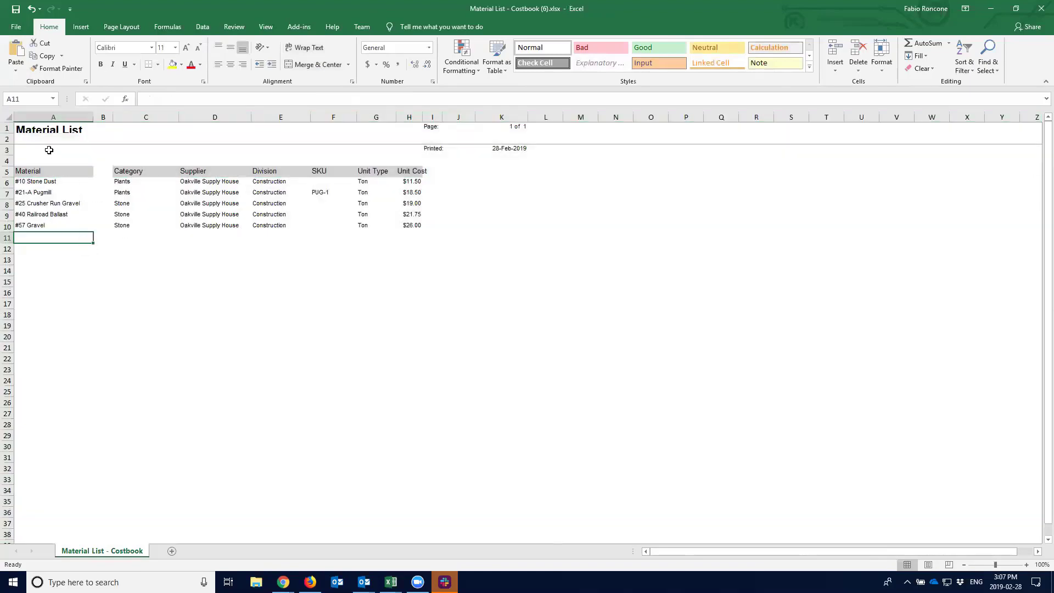
Step: Delete rows 1 to 4, which hold the report title, page and print date above the column headings
{"action": "left_click_drag", "start_coordinate": [10, 129], "coordinate": [8, 161]}
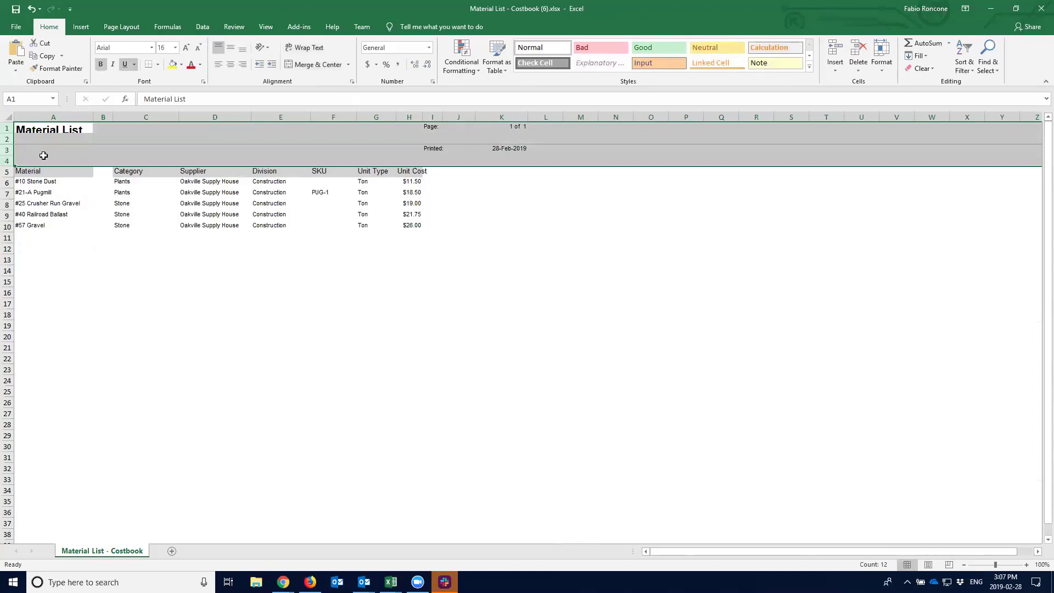
{"action": "right_click", "coordinate": [9, 138]}
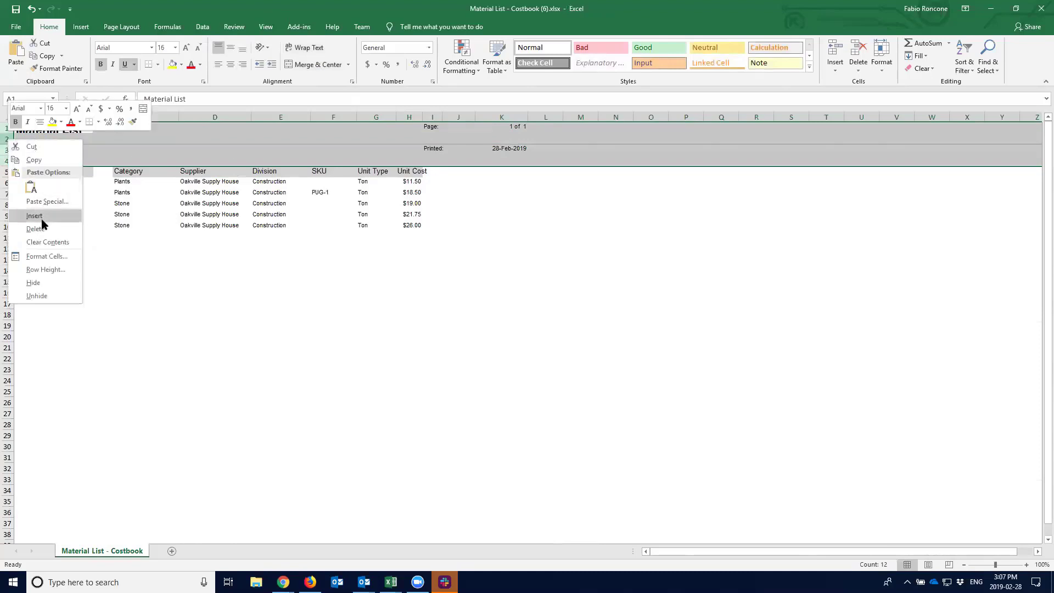
{"action": "left_click", "coordinate": [36, 229]}
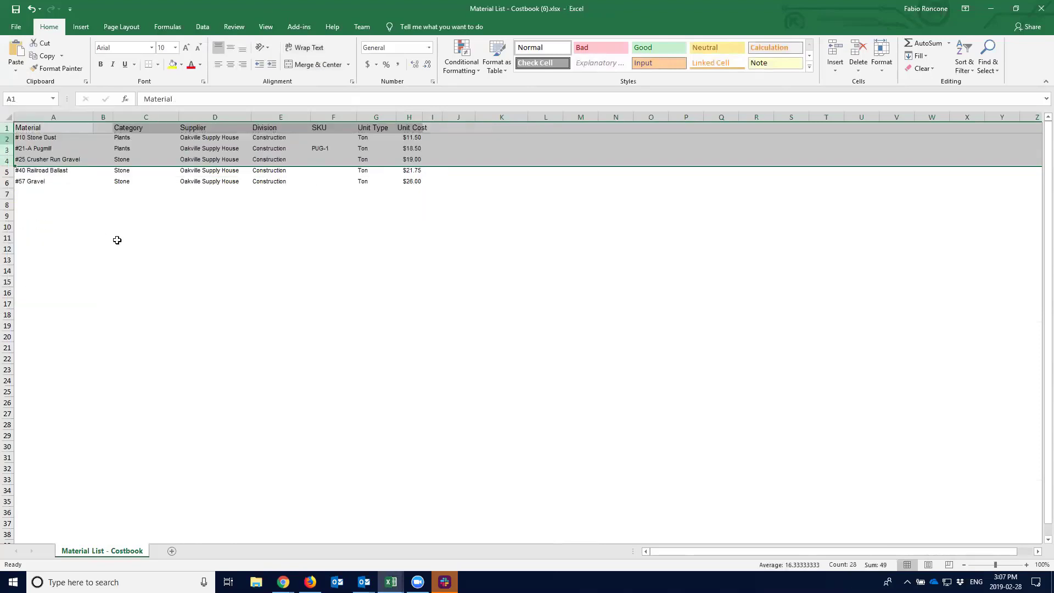
Step: Autofit the width of every column on the sheet to its contents
{"action": "left_click", "coordinate": [9, 116]}
{"action": "double_click", "coordinate": [92, 113]}
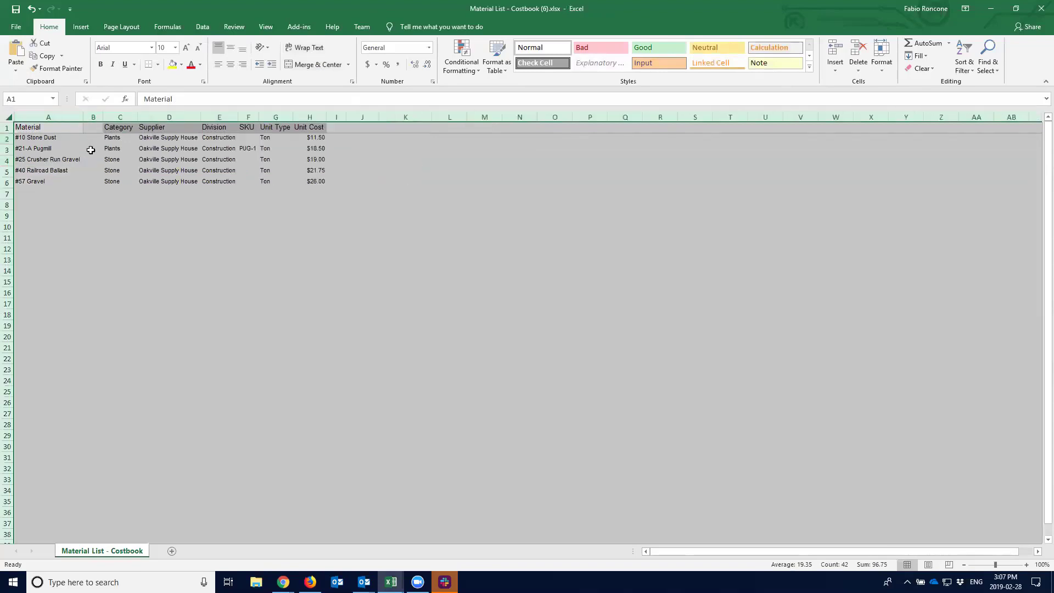
{"action": "left_click", "coordinate": [92, 148]}
Step: Delete the empty column B between the Material and Category columns
{"action": "left_click", "coordinate": [93, 114]}
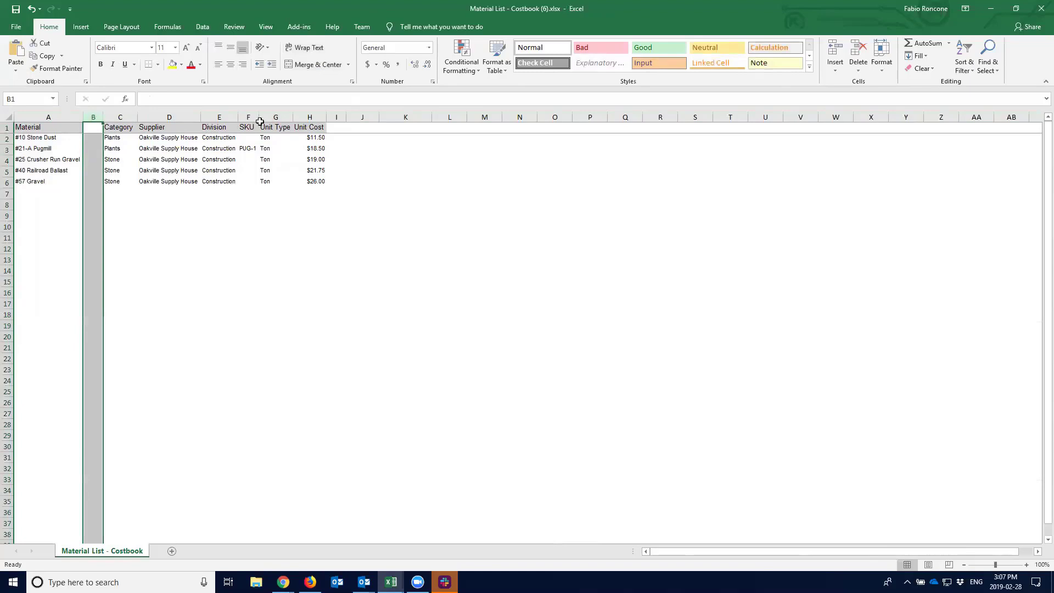
{"action": "left_click", "coordinate": [118, 128]}
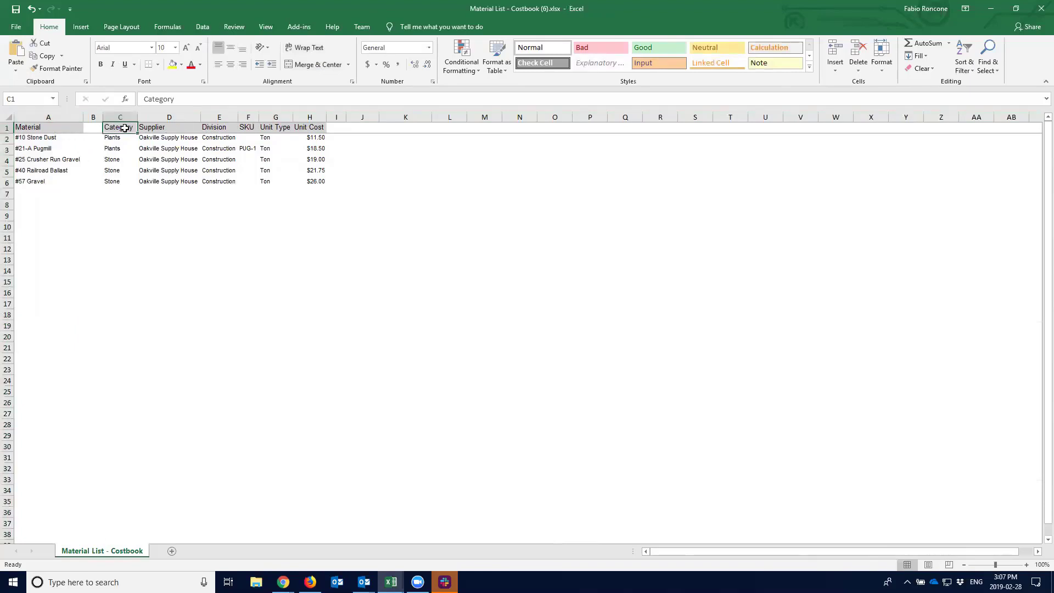
{"action": "left_click", "coordinate": [149, 131]}
{"action": "left_click", "coordinate": [214, 130]}
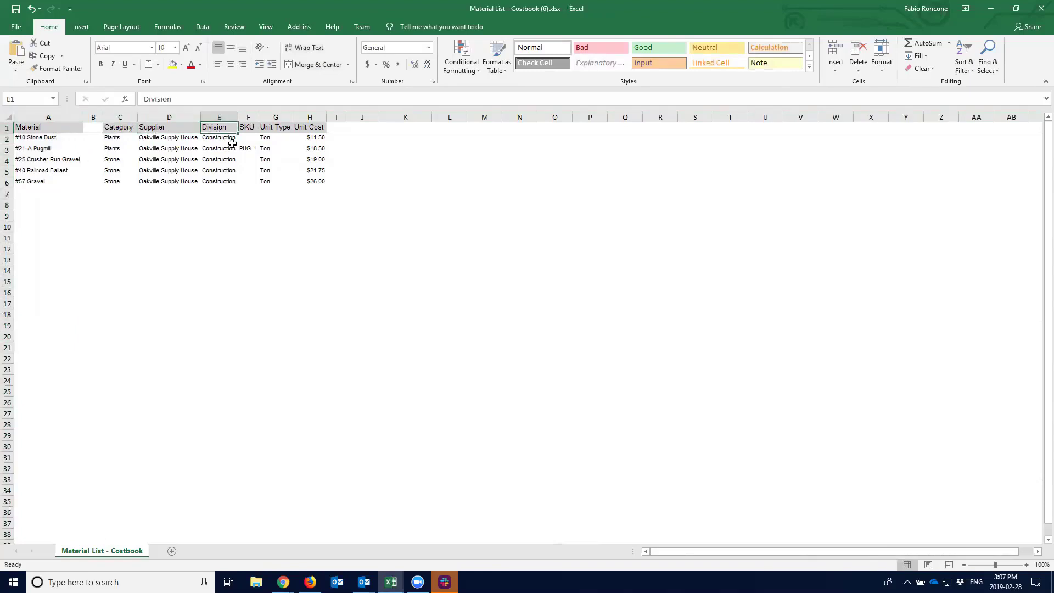
{"action": "left_click", "coordinate": [247, 130]}
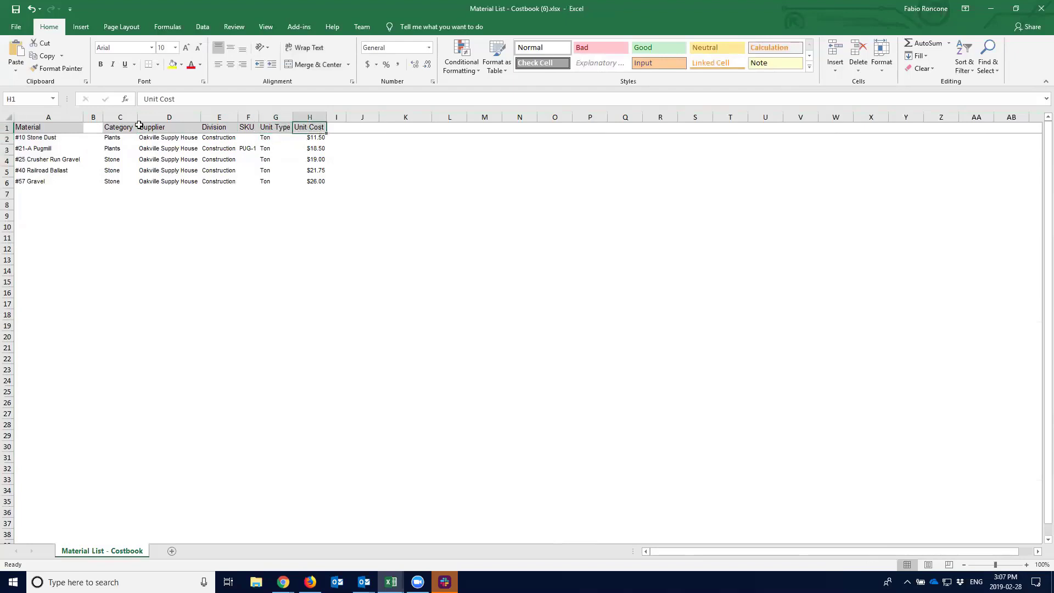
{"action": "left_click", "coordinate": [92, 117]}
{"action": "right_click", "coordinate": [94, 117]}
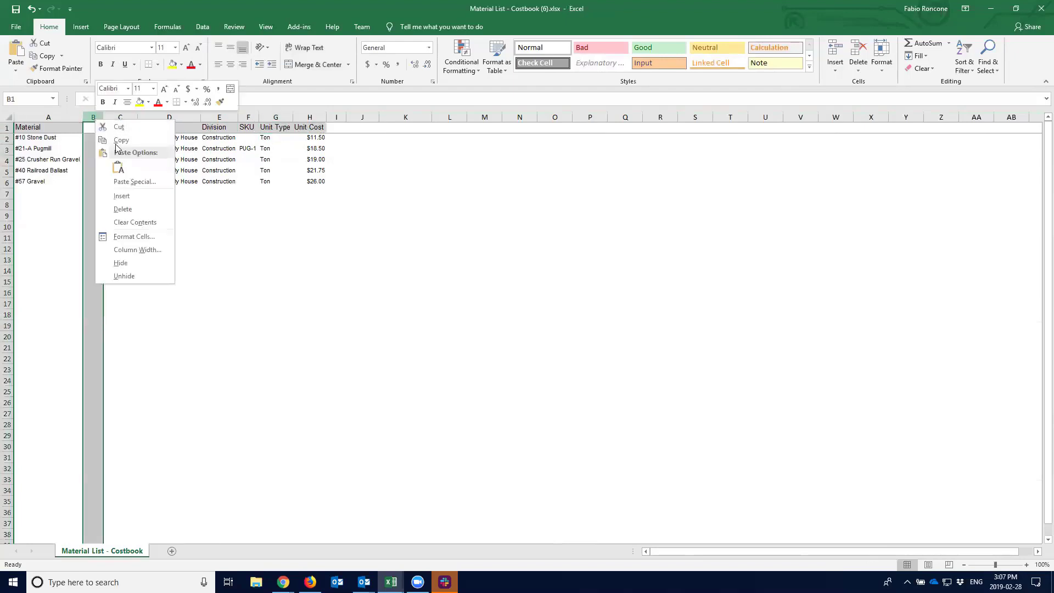
{"action": "left_click", "coordinate": [143, 209]}
{"action": "left_click", "coordinate": [137, 236]}
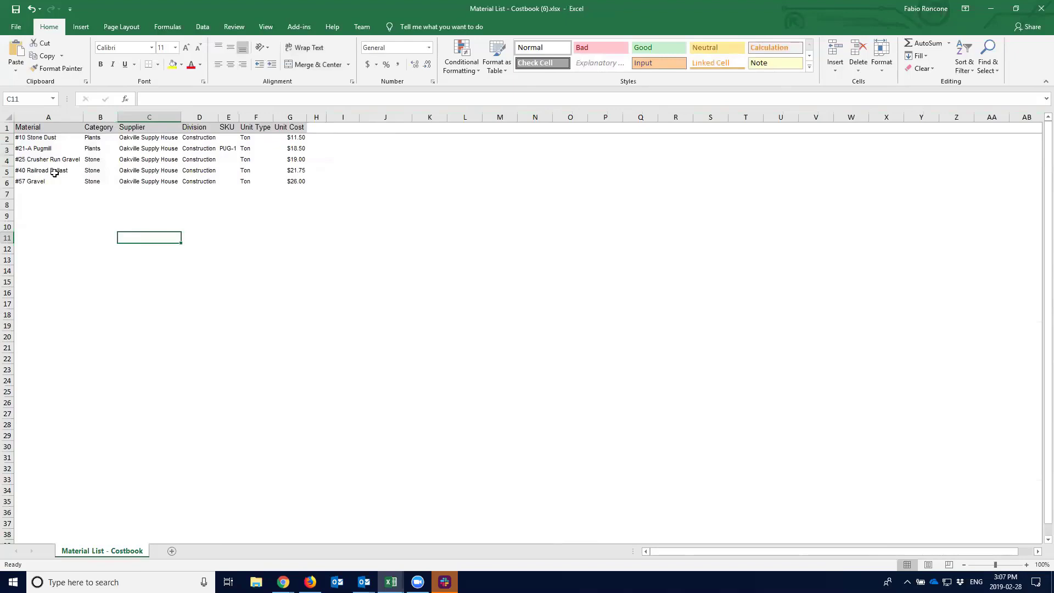
Step: Start saving a copy of the workbook to the Desktop under the name Material List - Costbook-2019Update
{"action": "left_click", "coordinate": [42, 128]}
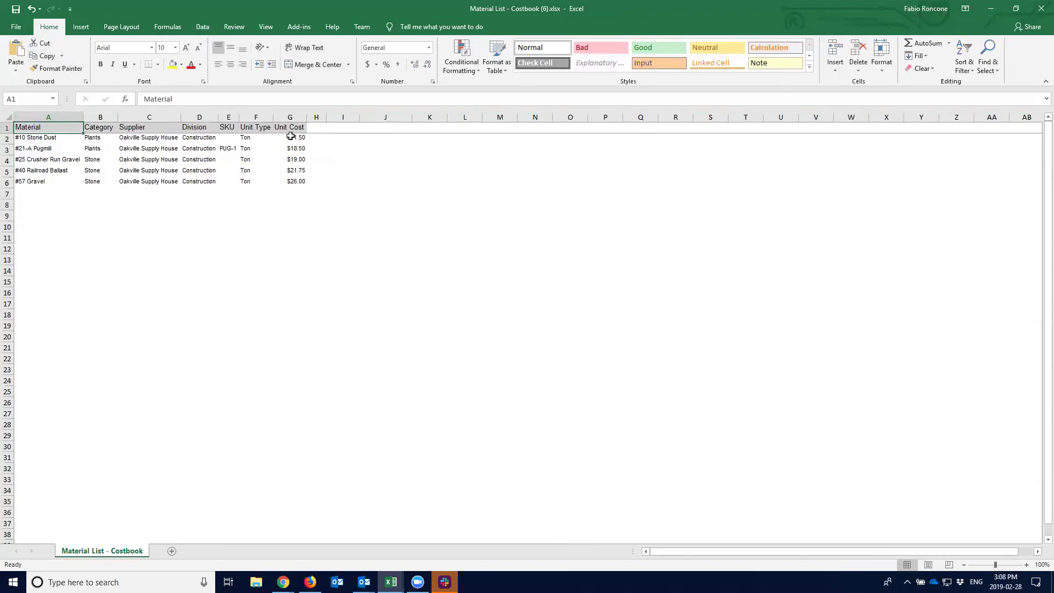
{"action": "left_click", "coordinate": [16, 26]}
{"action": "left_click", "coordinate": [37, 128]}
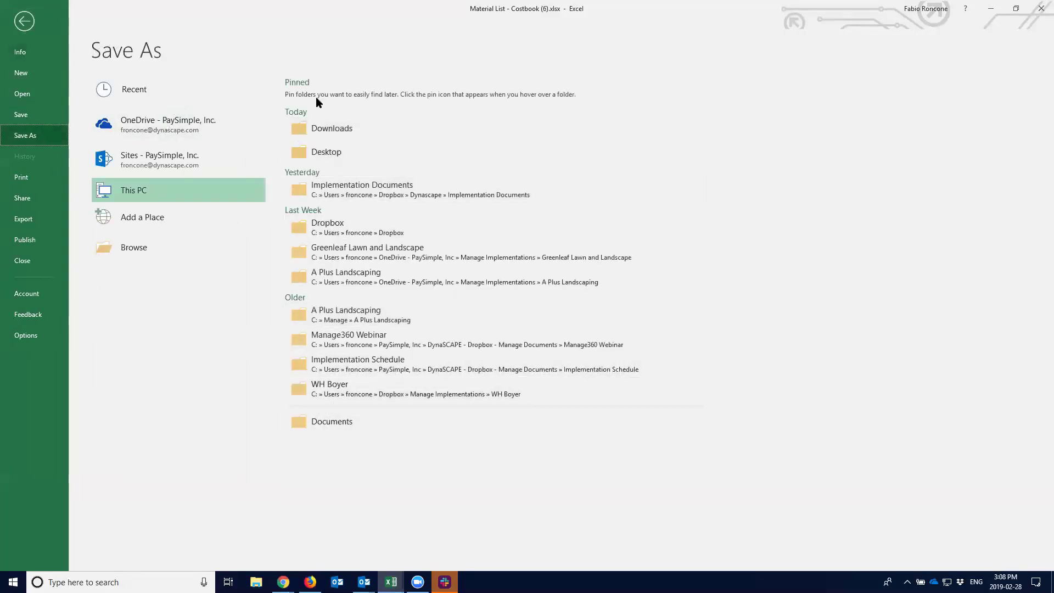
{"action": "left_click", "coordinate": [337, 152]}
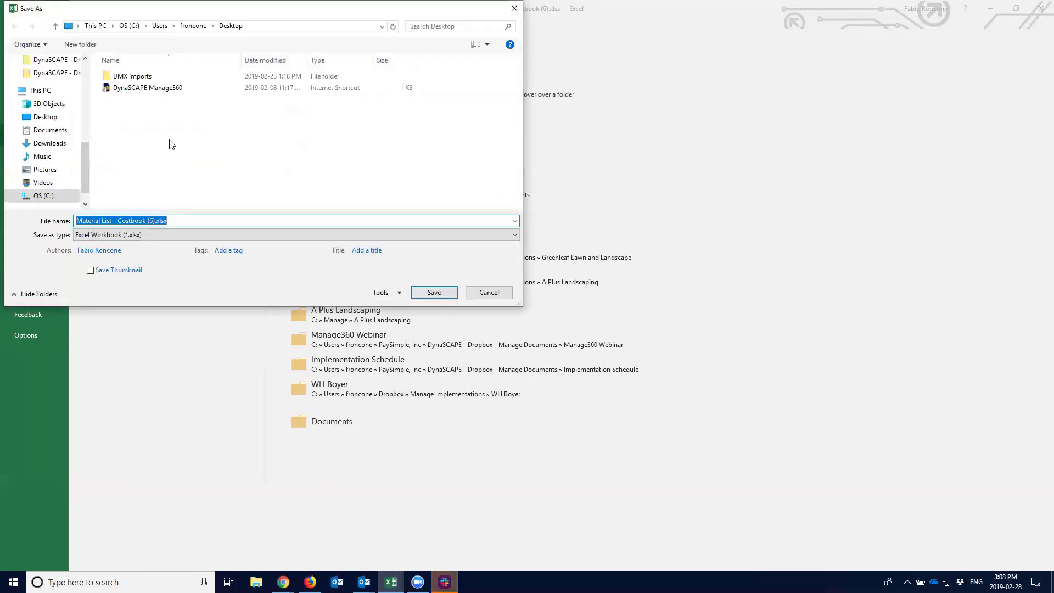
{"action": "left_click", "coordinate": [208, 220]}
{"action": "key", "text": "shift+Left"}
{"action": "key", "text": "shift+Left"}
{"action": "key", "text": "shift+Left"}
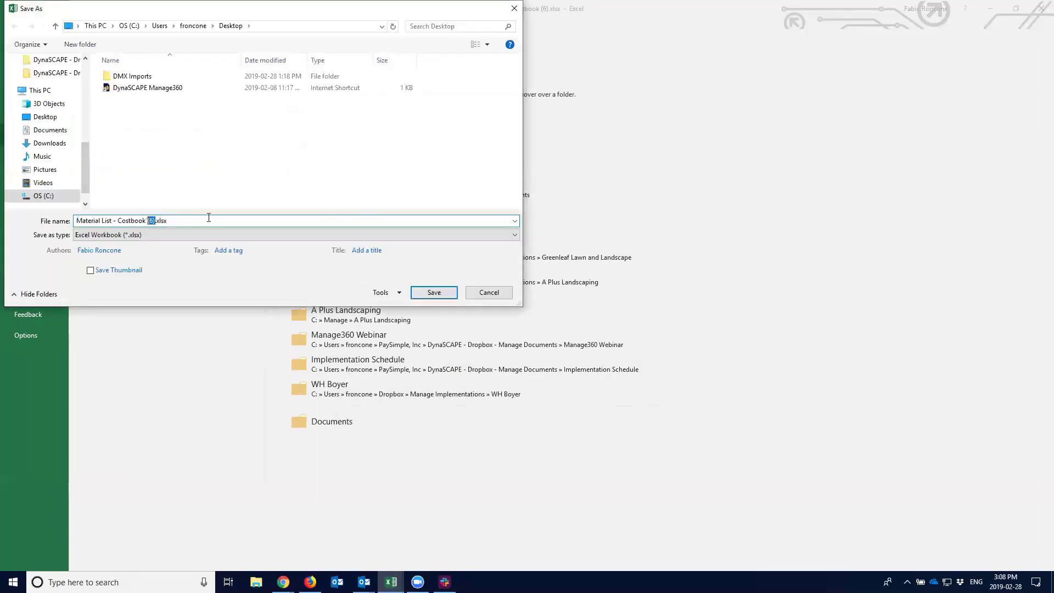
{"action": "key", "text": "BackSpace"}
{"action": "key", "text": "BackSpace"}
{"action": "type", "text": "-2019Update"}
Step: Choose CSV (Comma delimited) as the file type and save the copy, keeping that format
{"action": "left_click", "coordinate": [117, 235]}
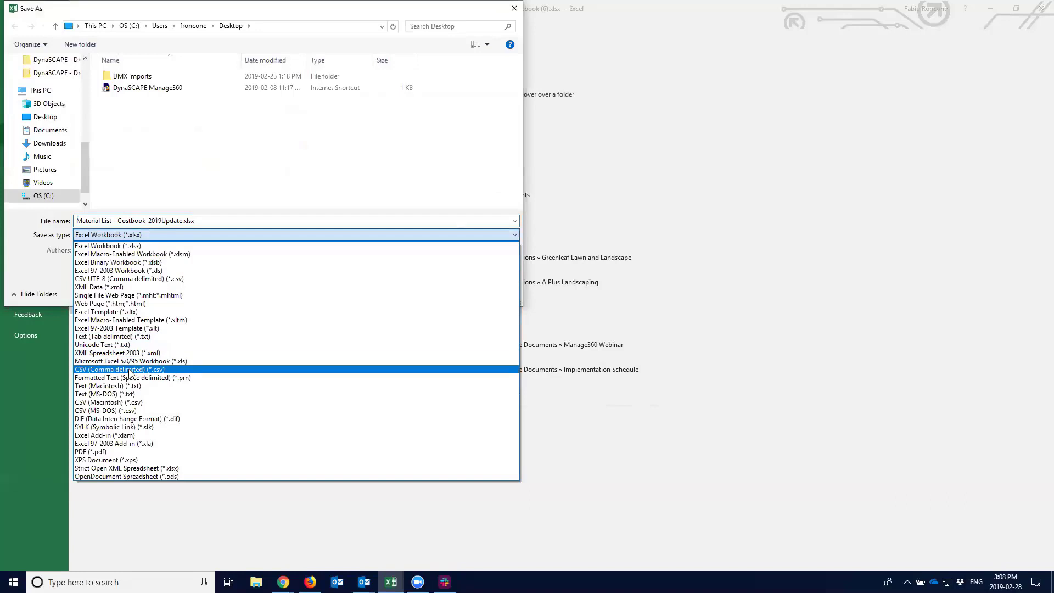
{"action": "left_click", "coordinate": [168, 370]}
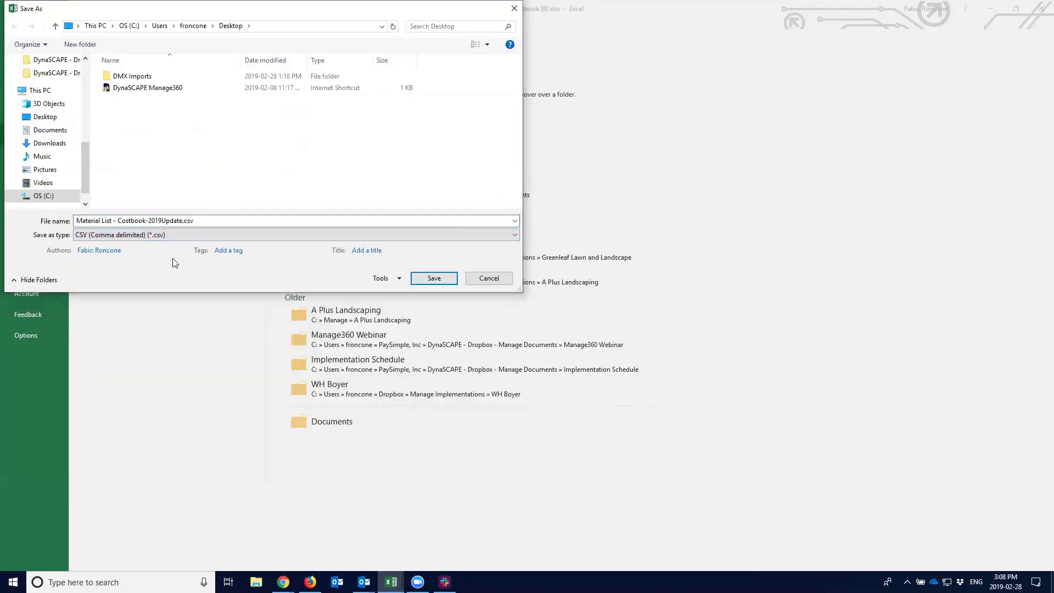
{"action": "left_click", "coordinate": [434, 278]}
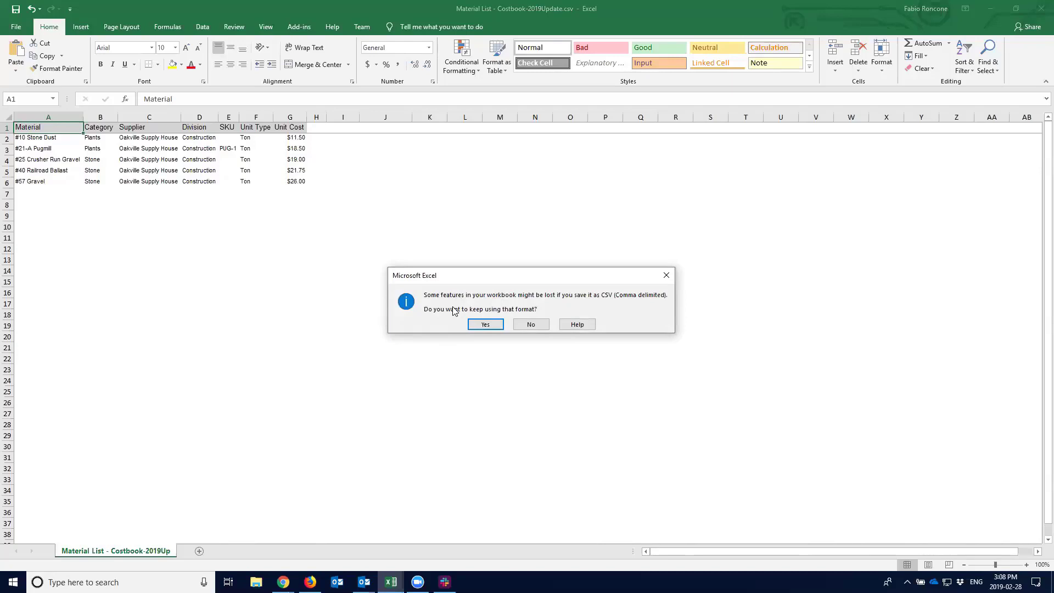
{"action": "left_click", "coordinate": [479, 324]}
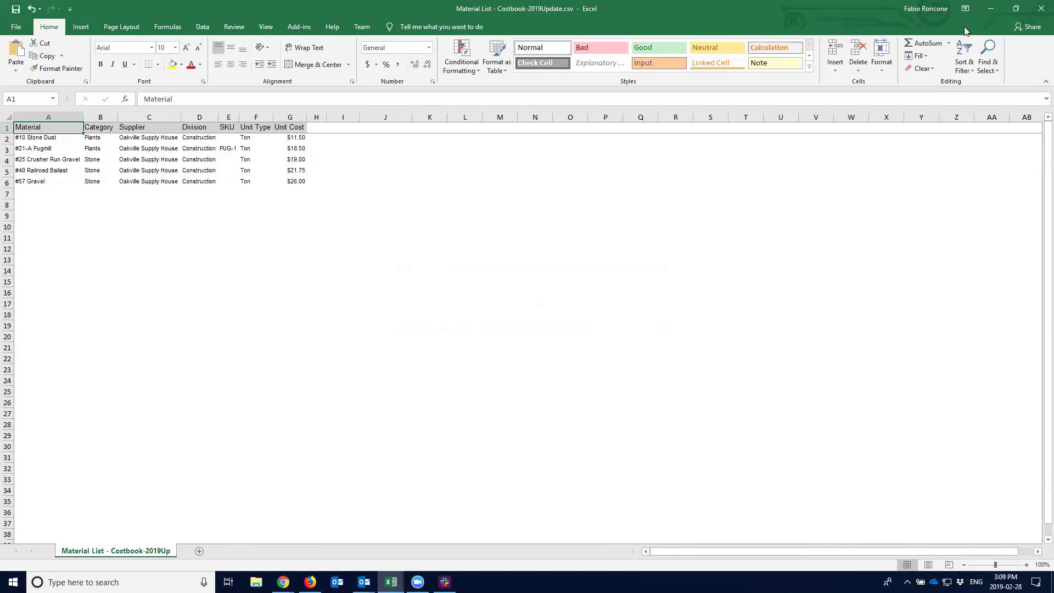
Step: Switch to the Chrome window with the generated Material List report and close the report's tab
{"action": "left_click", "coordinate": [284, 582]}
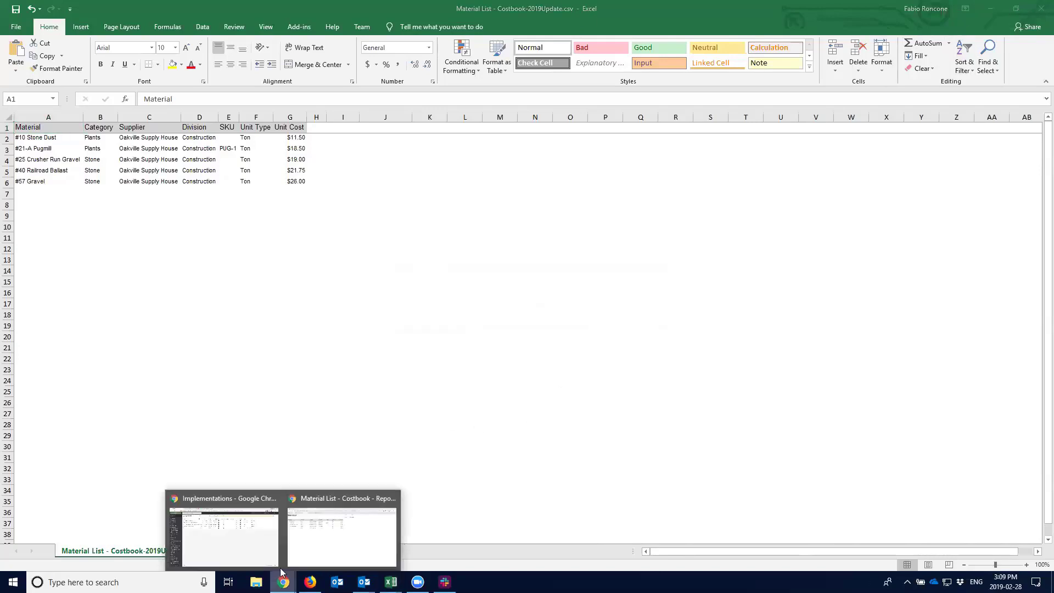
{"action": "left_click", "coordinate": [310, 547]}
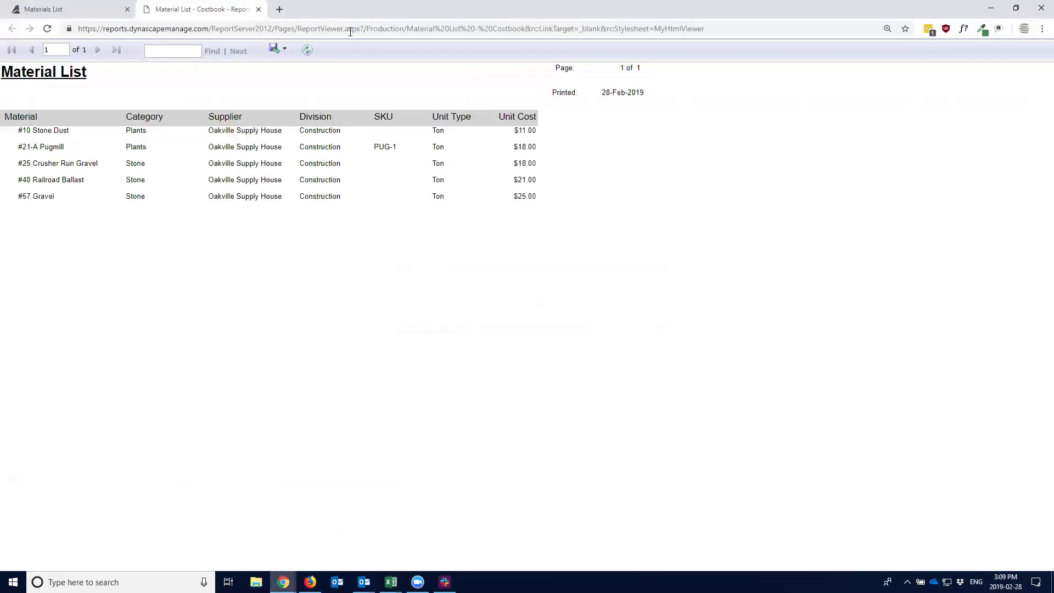
{"action": "left_click", "coordinate": [259, 10]}
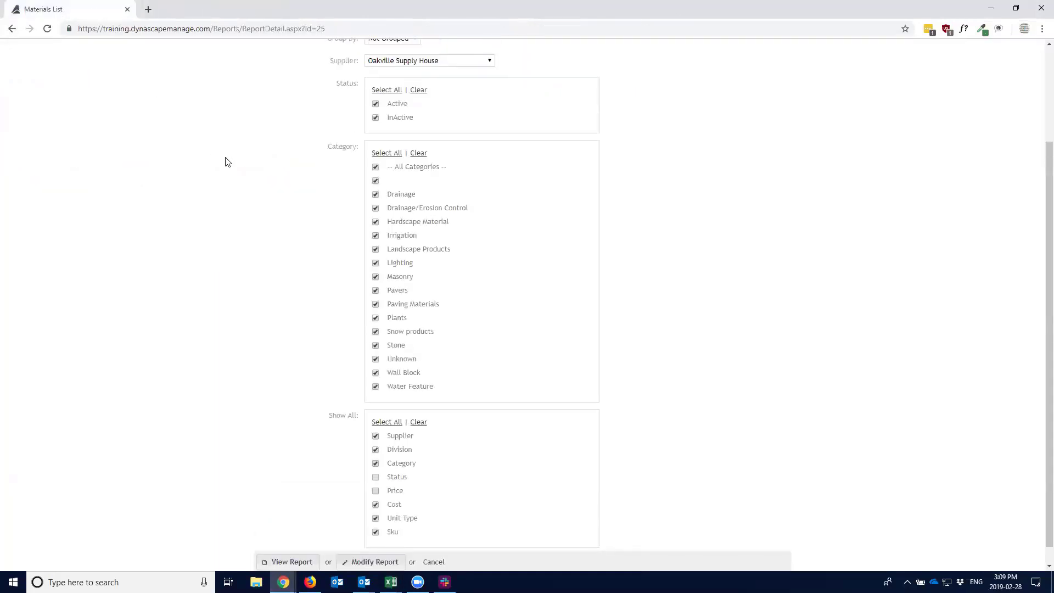
Step: Open the material import tool from the Costbook Settings section of the account's settings
{"action": "scroll", "coordinate": [225, 163], "scroll_direction": "up", "scroll_amount": 3}
{"action": "left_click", "coordinate": [1008, 55]}
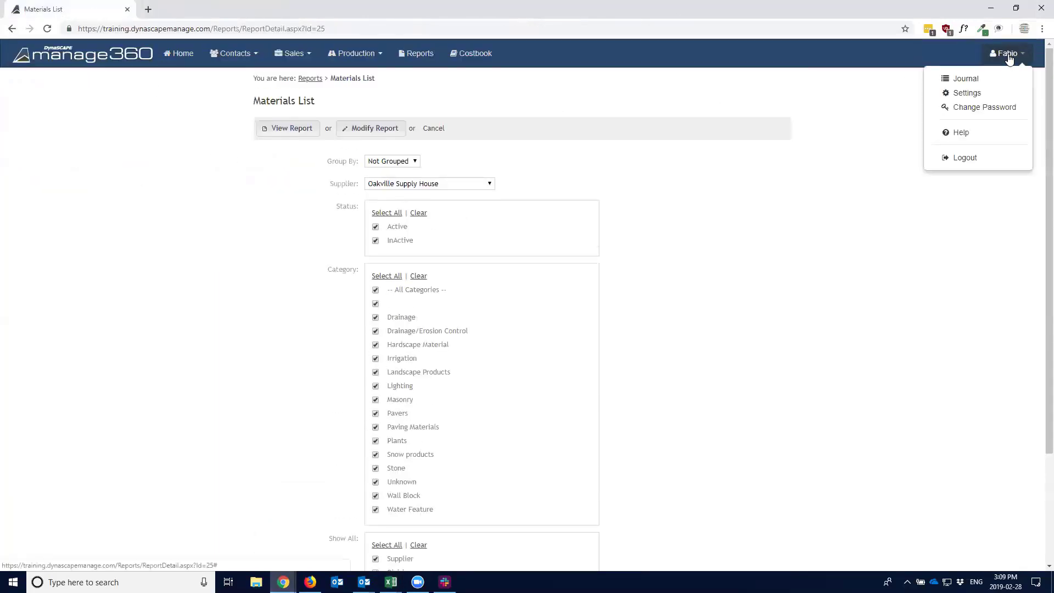
{"action": "left_click", "coordinate": [998, 95]}
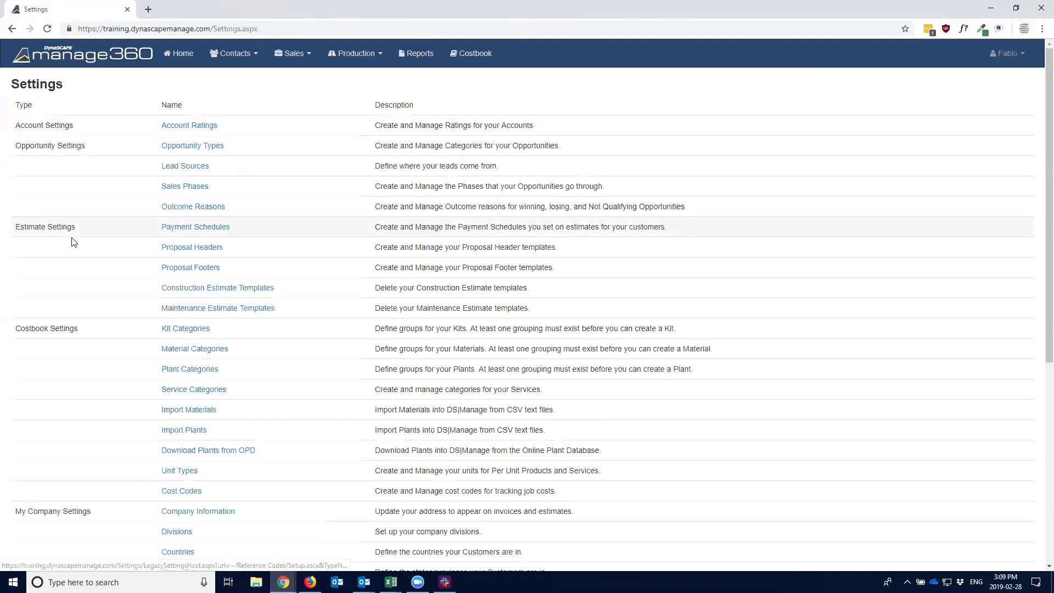
{"action": "left_click_drag", "start_coordinate": [25, 329], "coordinate": [94, 332]}
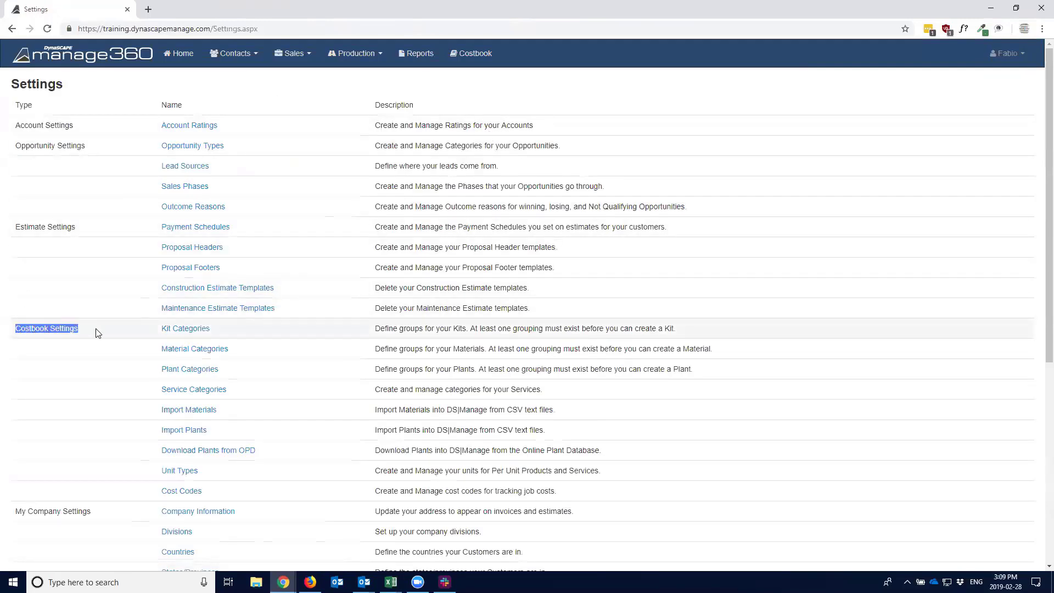
{"action": "left_click", "coordinate": [200, 413]}
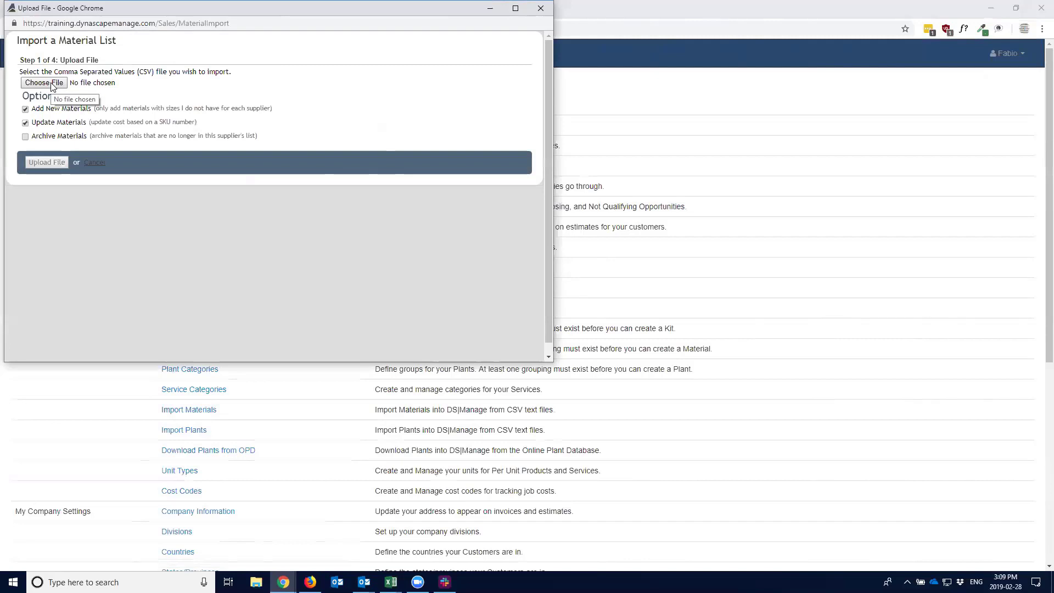
Step: Choose Material List - Costbook-2019Update.csv from the Desktop as the file to import
{"action": "left_click", "coordinate": [52, 83]}
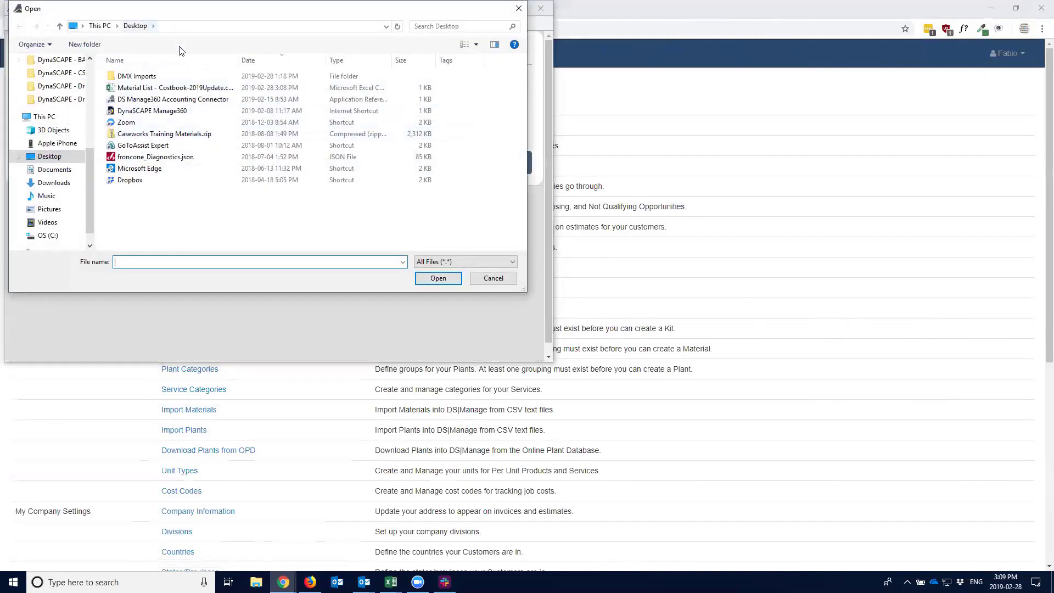
{"action": "left_click", "coordinate": [180, 90]}
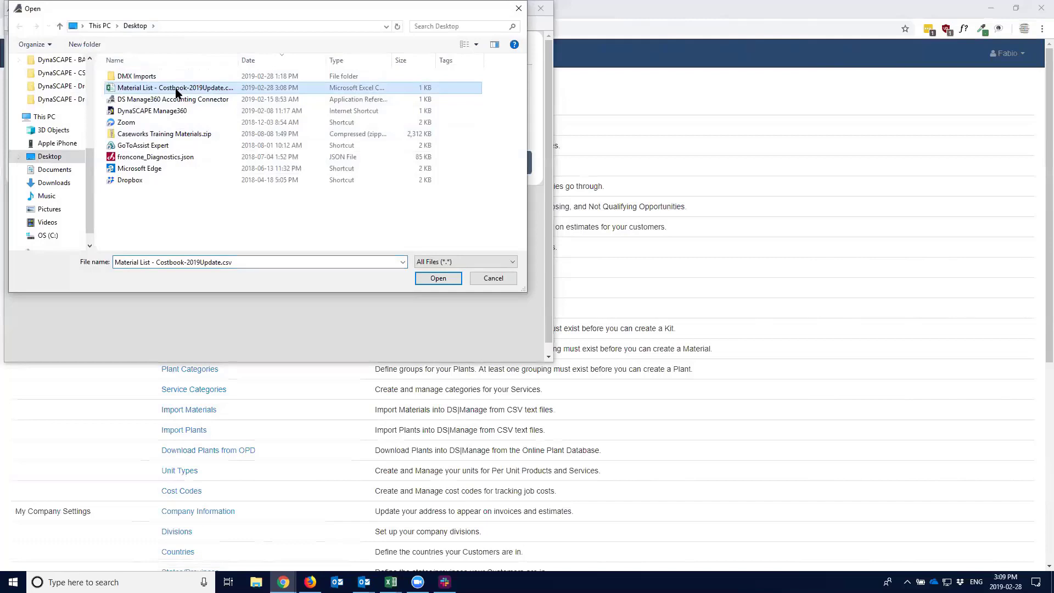
{"action": "left_click", "coordinate": [436, 277]}
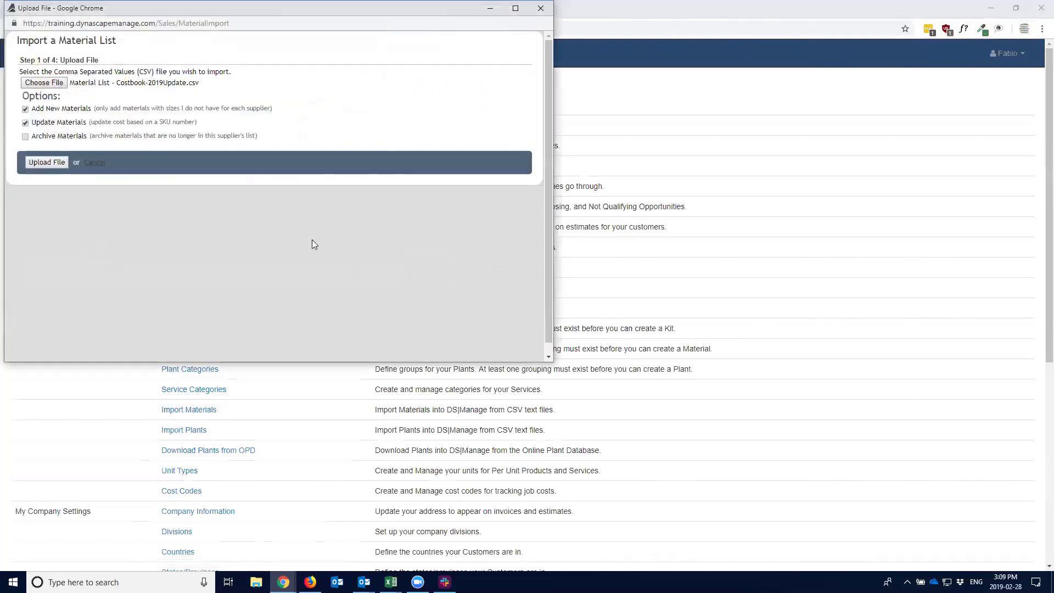
Step: Review the import options and upload the file with Add New Materials and Update Materials enabled and Archive Materials off
{"action": "left_click_drag", "start_coordinate": [29, 96], "coordinate": [68, 122]}
{"action": "left_click", "coordinate": [37, 98]}
{"action": "left_click", "coordinate": [53, 140]}
{"action": "left_click_drag", "start_coordinate": [99, 108], "coordinate": [160, 116]}
{"action": "left_click", "coordinate": [113, 109]}
{"action": "left_click_drag", "start_coordinate": [50, 108], "coordinate": [68, 125]}
{"action": "left_click", "coordinate": [93, 140]}
{"action": "left_click", "coordinate": [46, 163]}
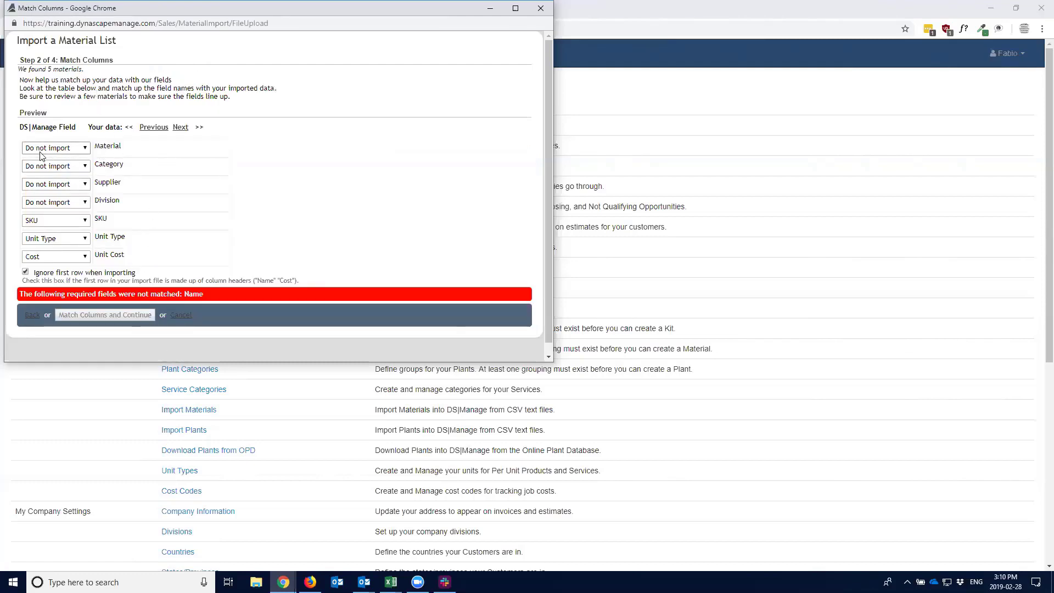
Step: Match the file's Material column to the required Name field
{"action": "double_click", "coordinate": [108, 146]}
{"action": "double_click", "coordinate": [110, 164]}
{"action": "left_click", "coordinate": [84, 148]}
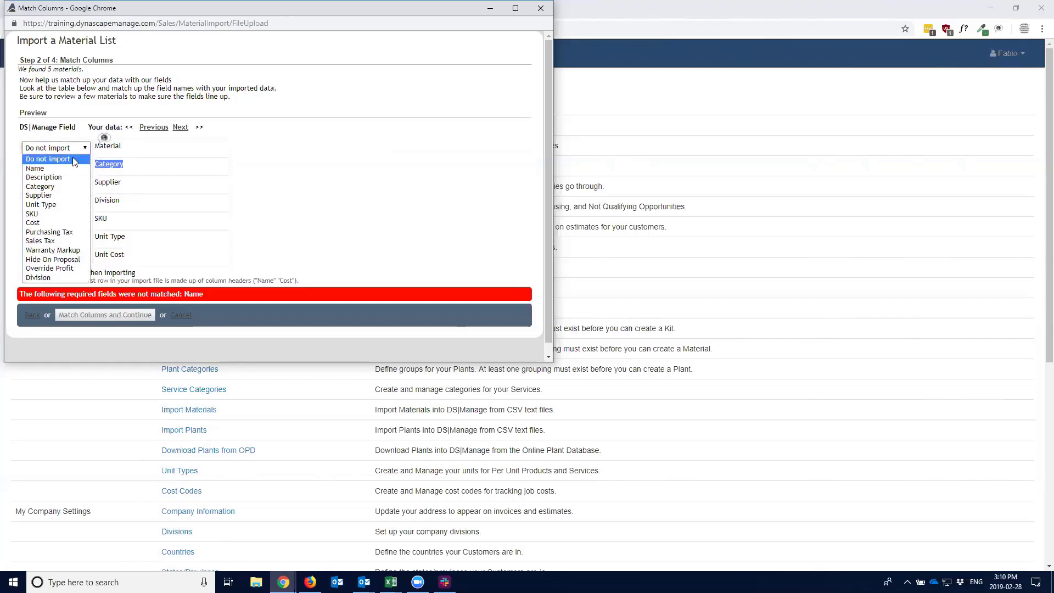
{"action": "left_click", "coordinate": [86, 148]}
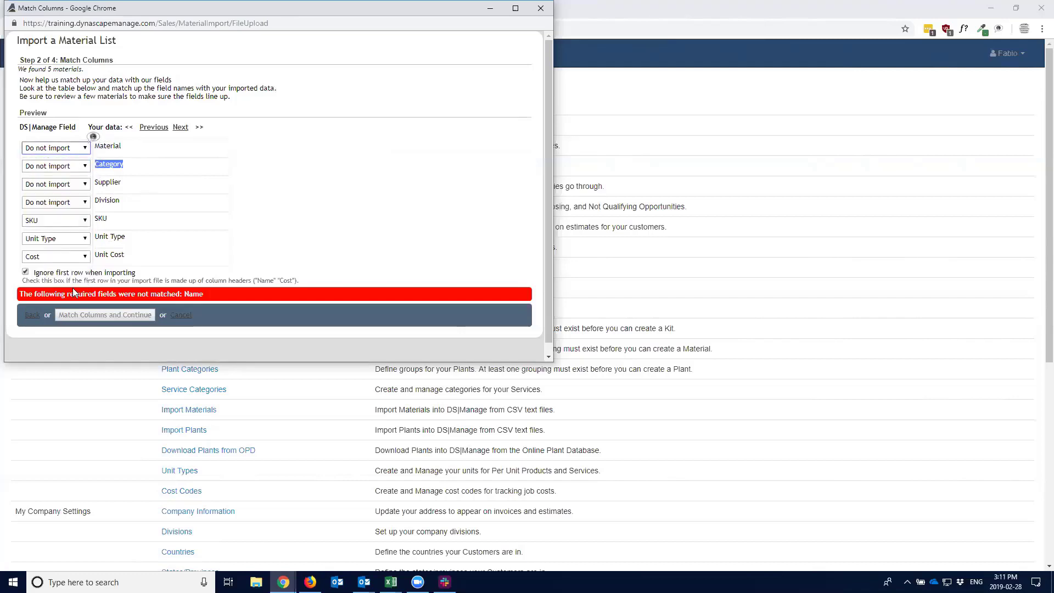
{"action": "left_click", "coordinate": [187, 295]}
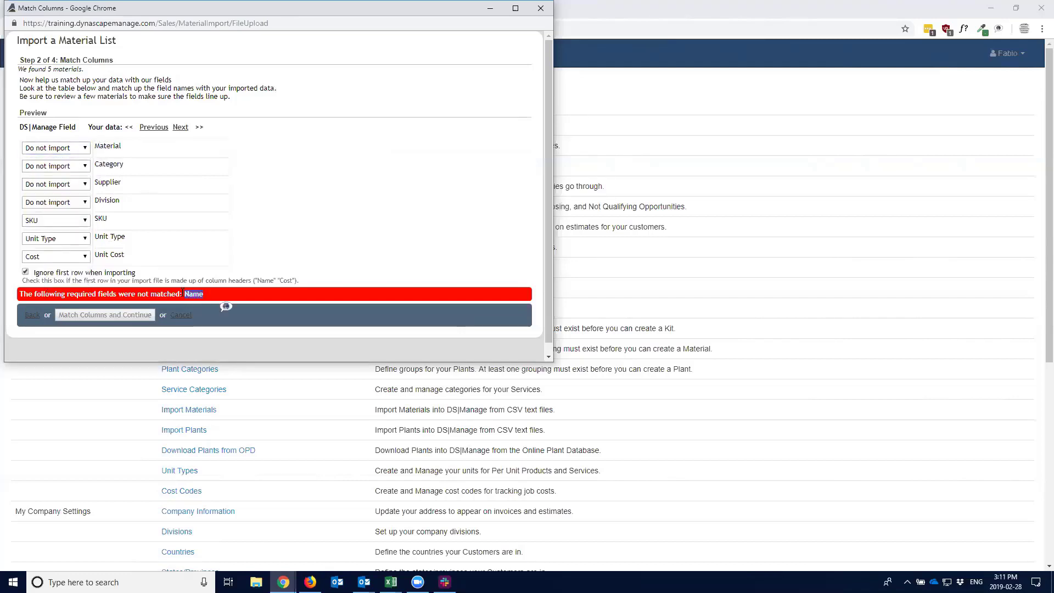
{"action": "left_click", "coordinate": [182, 294]}
{"action": "left_click", "coordinate": [85, 149]}
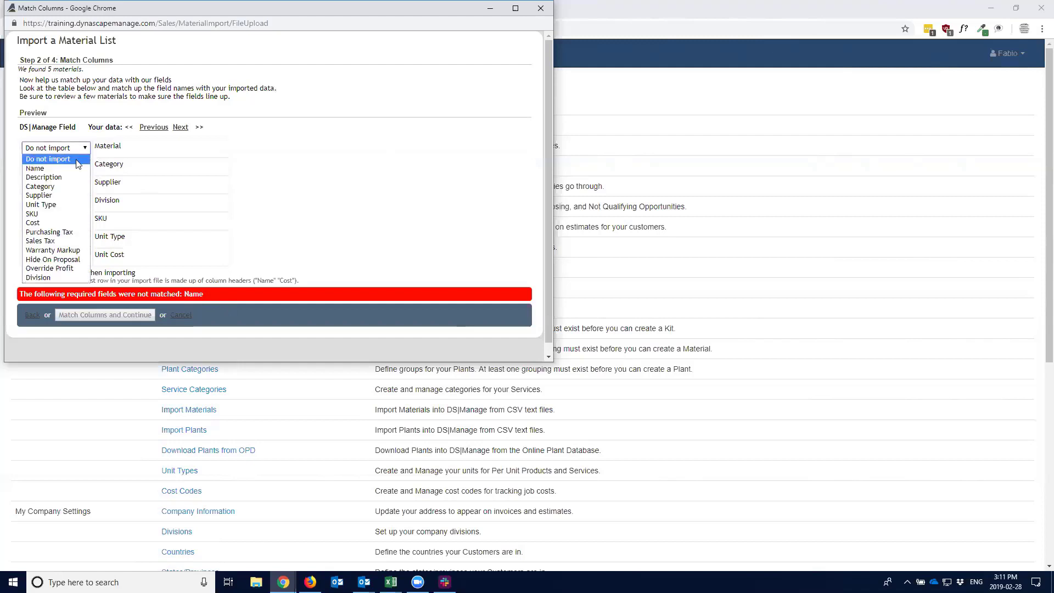
{"action": "left_click", "coordinate": [37, 163]}
{"action": "mouse_move", "coordinate": [23, 134]}
{"action": "left_mouse_down"}
{"action": "mouse_move", "coordinate": [60, 127]}
{"action": "mouse_move", "coordinate": [39, 129]}
{"action": "left_mouse_up"}
{"action": "left_click", "coordinate": [41, 129]}
Step: Match the Category, Supplier and Division columns to the fields of the same names
{"action": "left_click", "coordinate": [85, 166]}
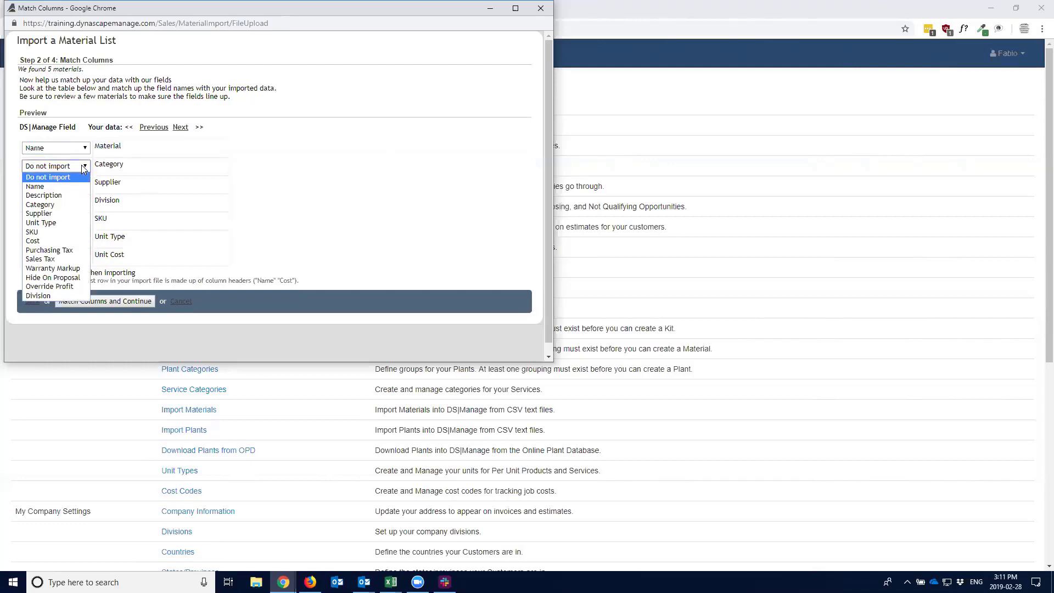
{"action": "left_click", "coordinate": [58, 203]}
{"action": "left_click", "coordinate": [65, 184]}
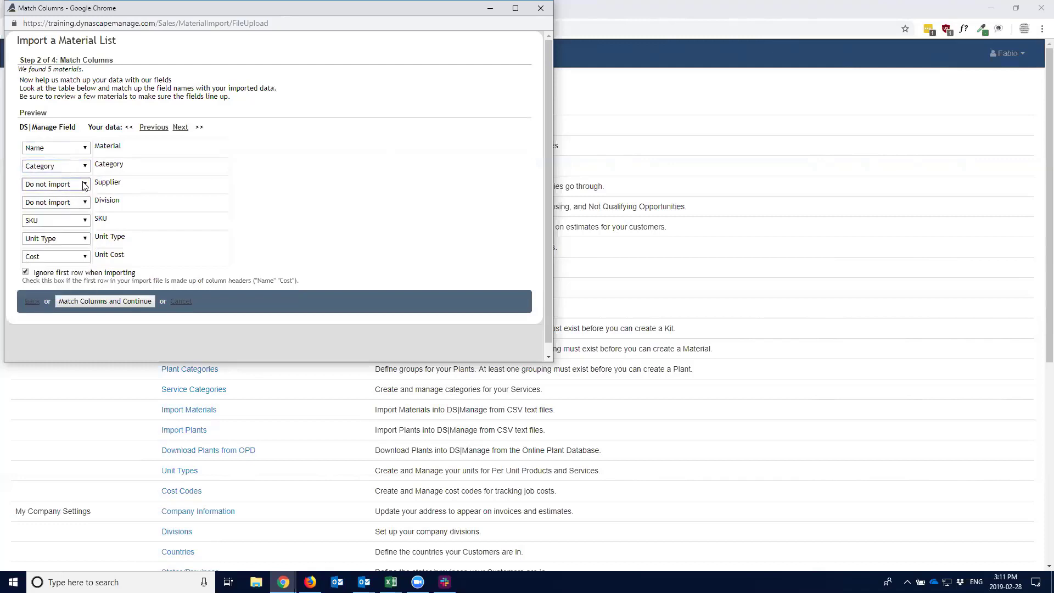
{"action": "left_click", "coordinate": [70, 231]}
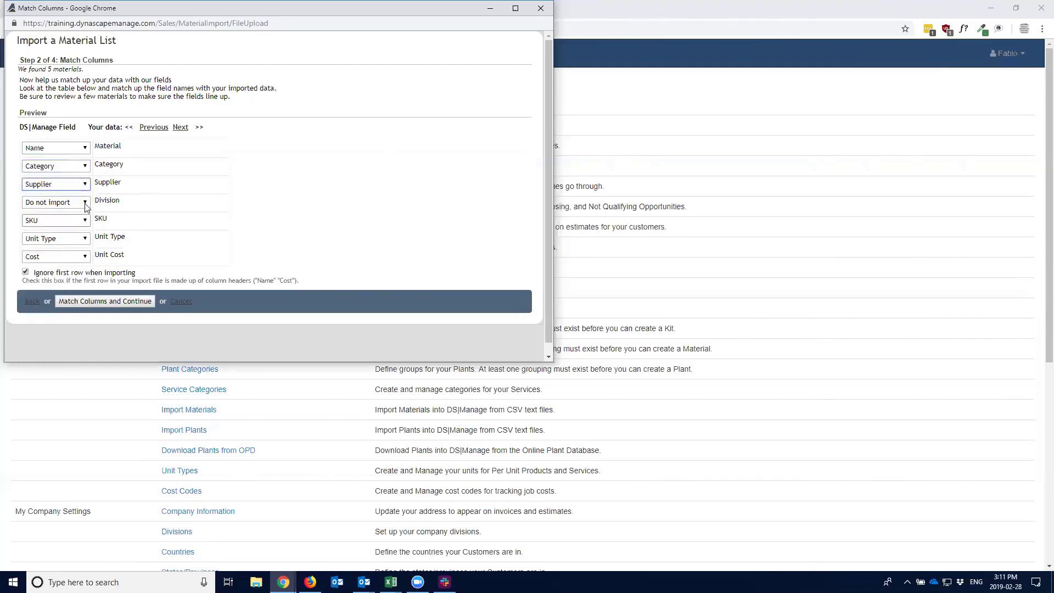
{"action": "left_click", "coordinate": [81, 204]}
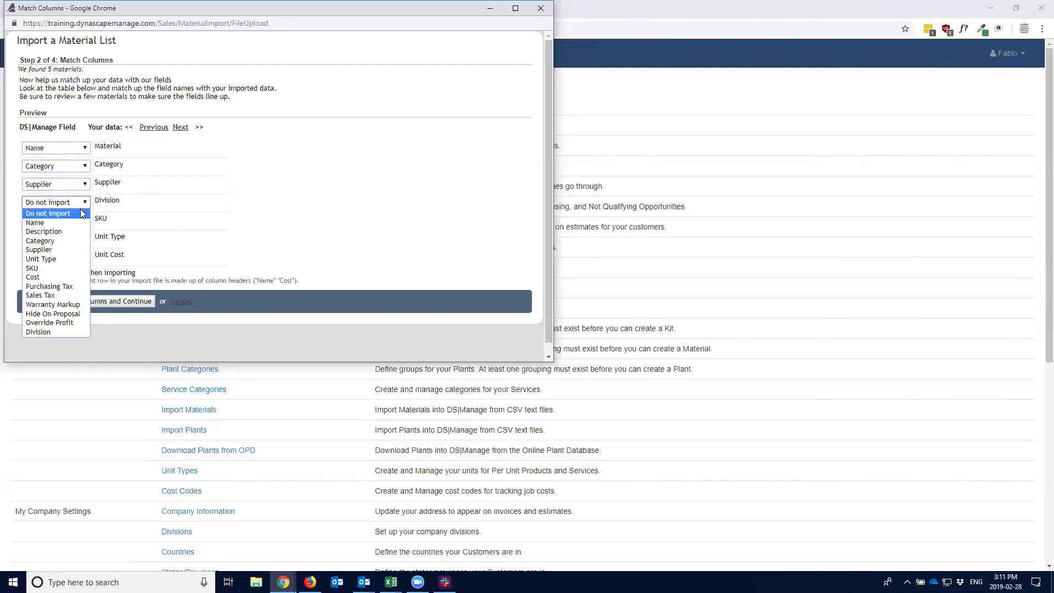
{"action": "left_click", "coordinate": [44, 332]}
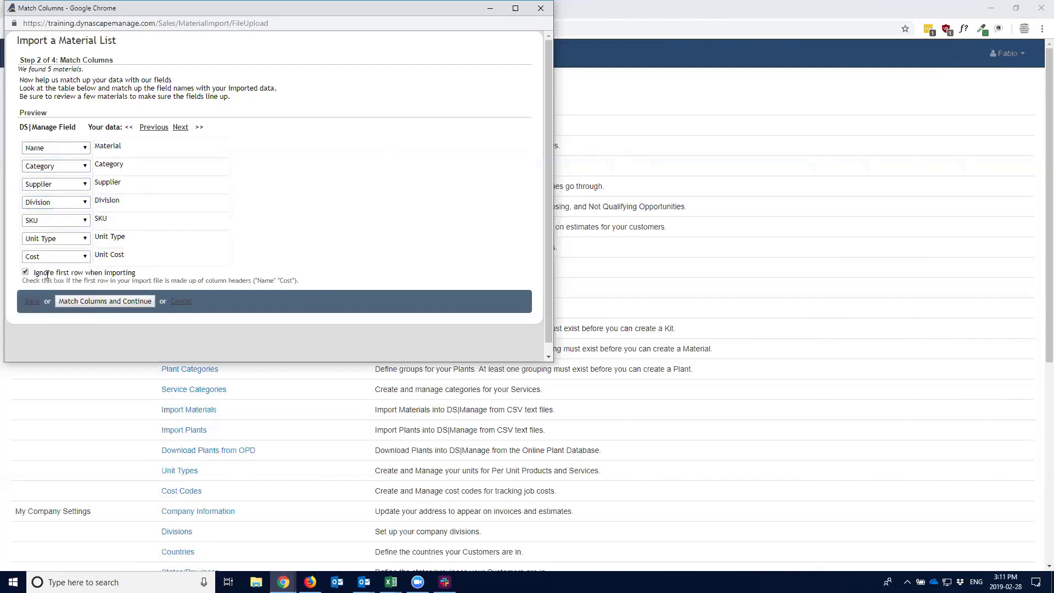
Step: Check the first-row setting and page through the preview records to verify that the data lines up with the matched fields
{"action": "left_click_drag", "start_coordinate": [34, 272], "coordinate": [128, 273]}
{"action": "left_click", "coordinate": [77, 270]}
{"action": "left_click", "coordinate": [182, 128]}
{"action": "left_click", "coordinate": [181, 128]}
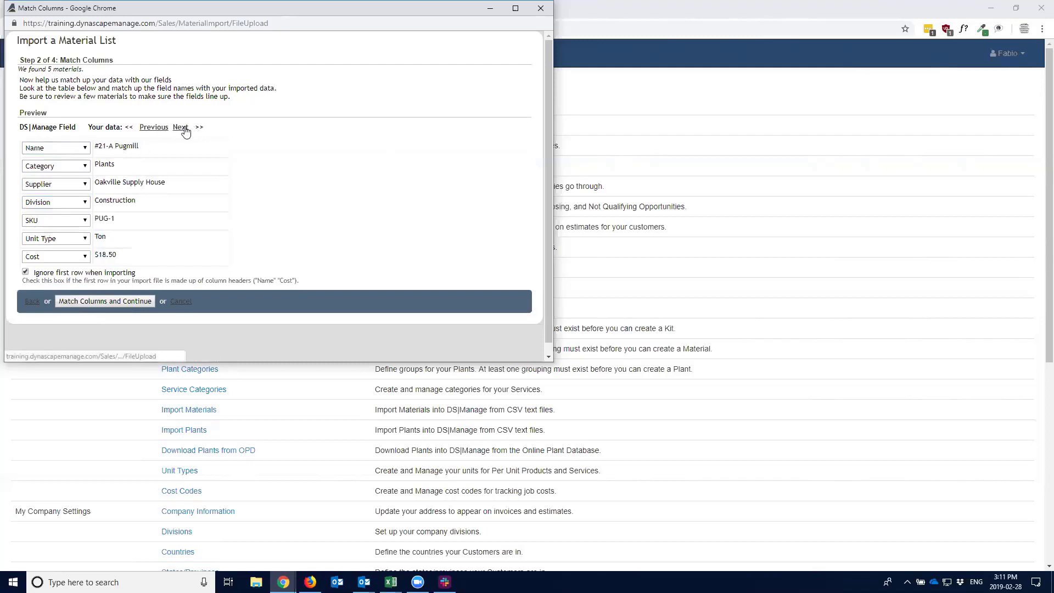
{"action": "left_click", "coordinate": [182, 128]}
{"action": "left_click", "coordinate": [163, 129]}
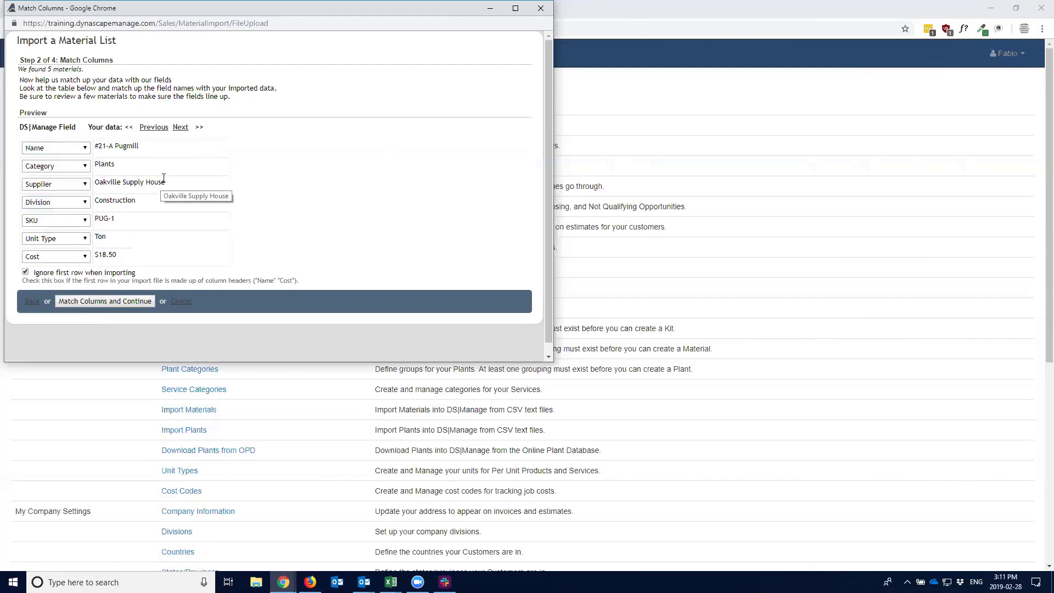
{"action": "left_click", "coordinate": [180, 128]}
{"action": "left_click", "coordinate": [161, 128]}
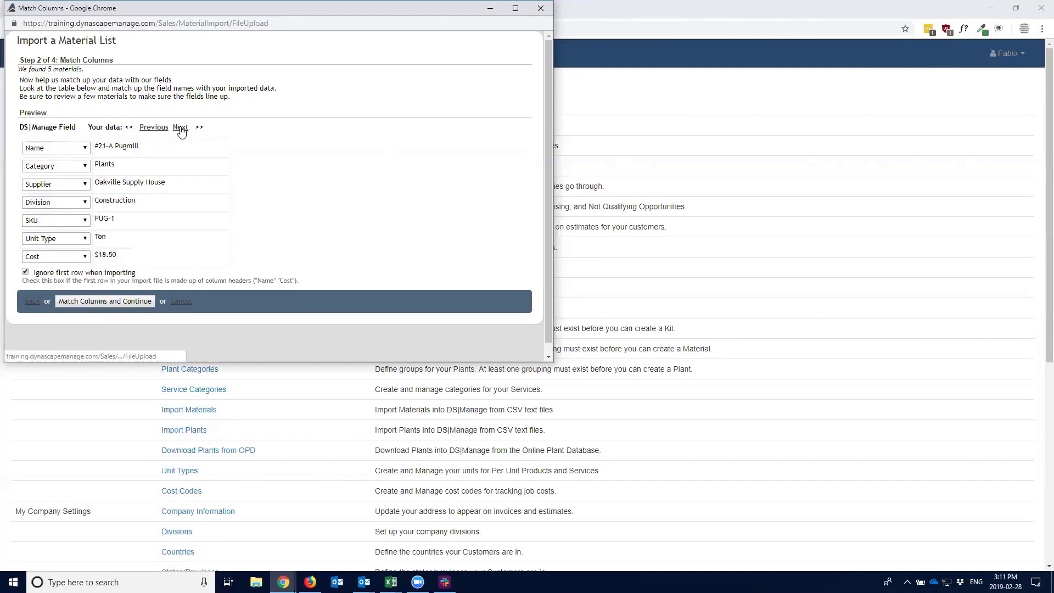
{"action": "left_click", "coordinate": [180, 129]}
{"action": "left_click", "coordinate": [156, 131]}
{"action": "left_click", "coordinate": [176, 129]}
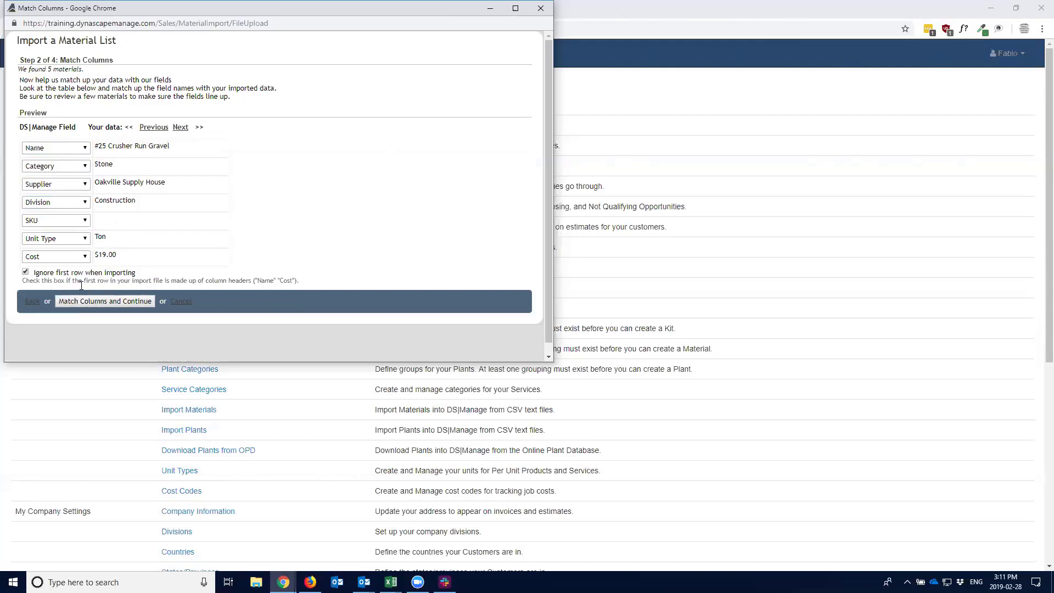
Step: Accept the column matching and continue the import with EXMT as both the Purchasing Tax and the Sales Tax
{"action": "left_click", "coordinate": [100, 305]}
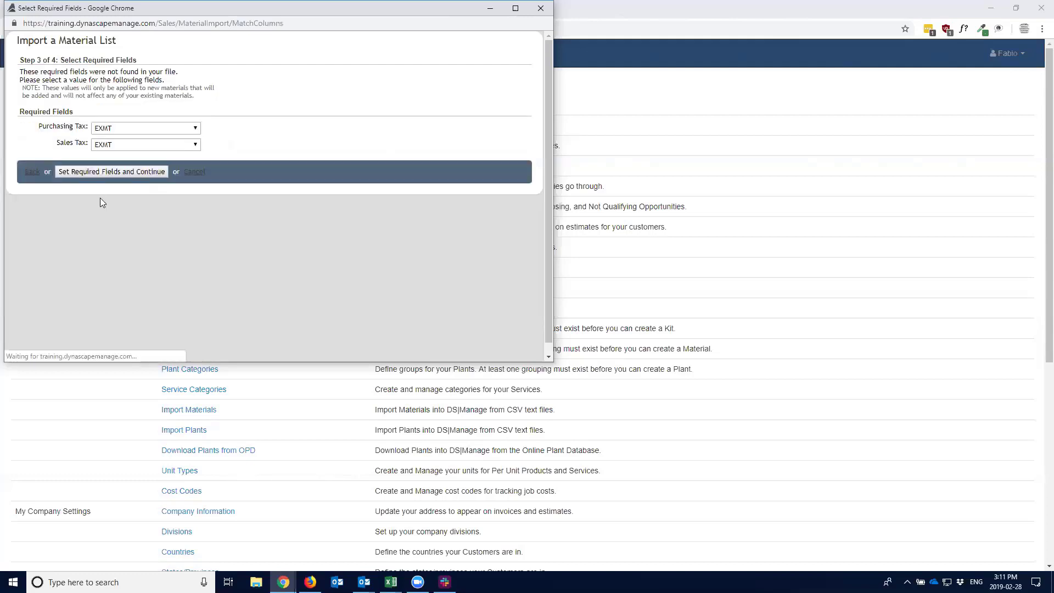
{"action": "left_click_drag", "start_coordinate": [43, 129], "coordinate": [73, 144]}
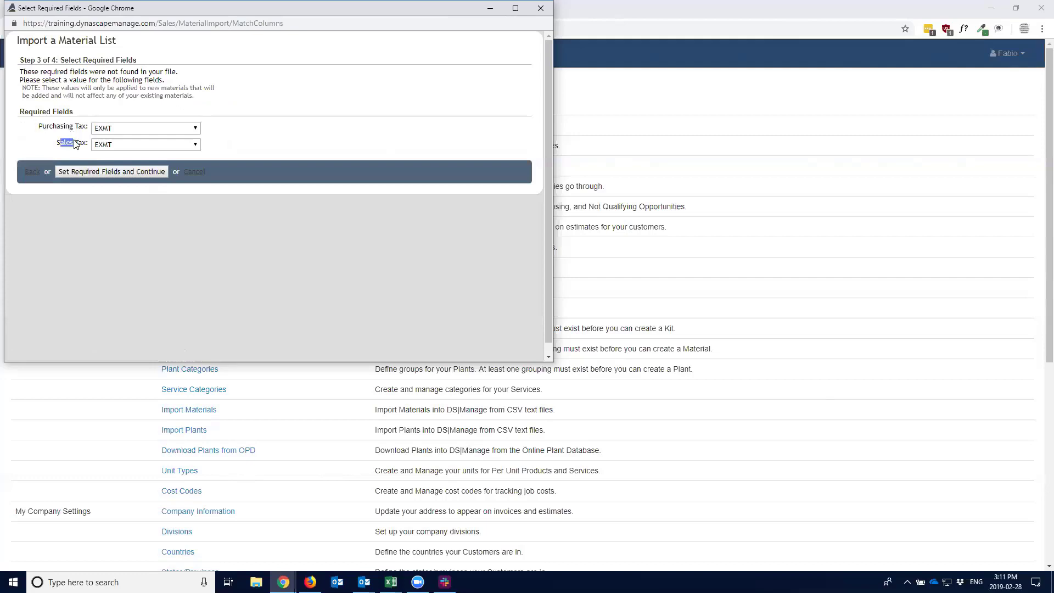
{"action": "left_click", "coordinate": [125, 130]}
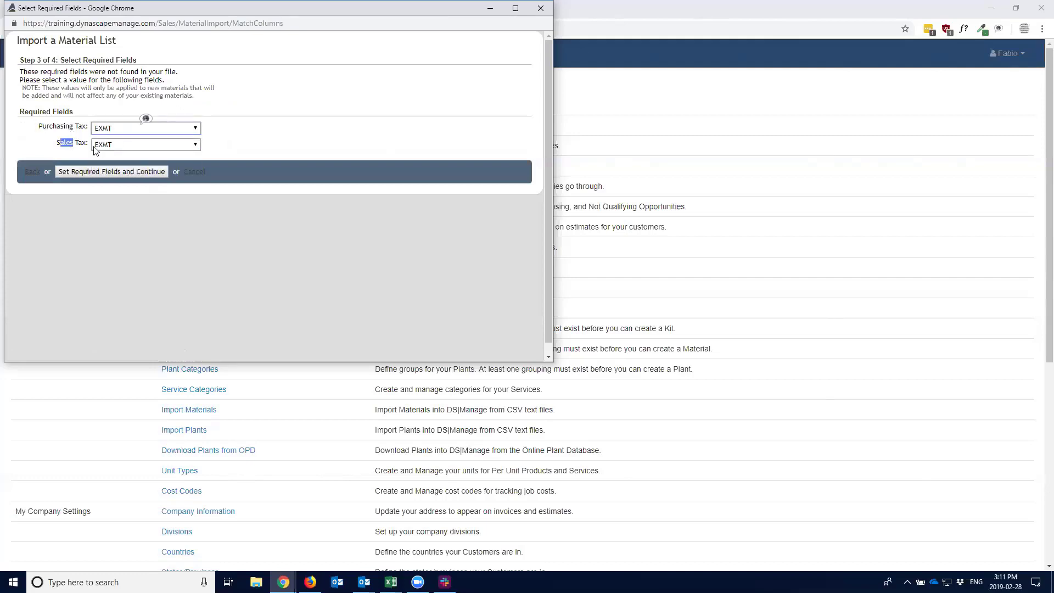
{"action": "left_click", "coordinate": [107, 144]}
{"action": "left_click", "coordinate": [78, 148]}
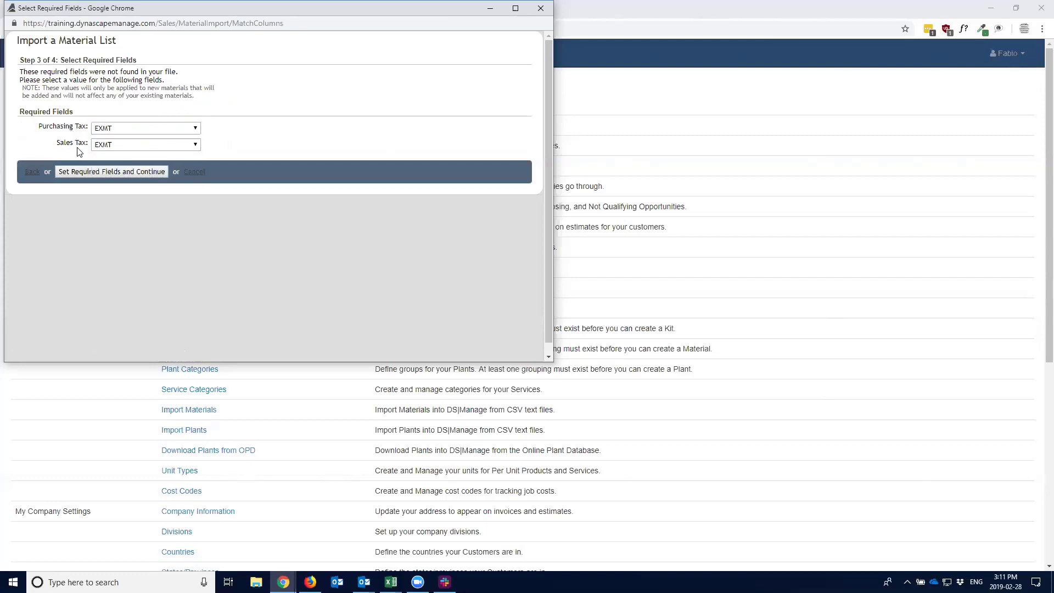
{"action": "left_click", "coordinate": [126, 145]}
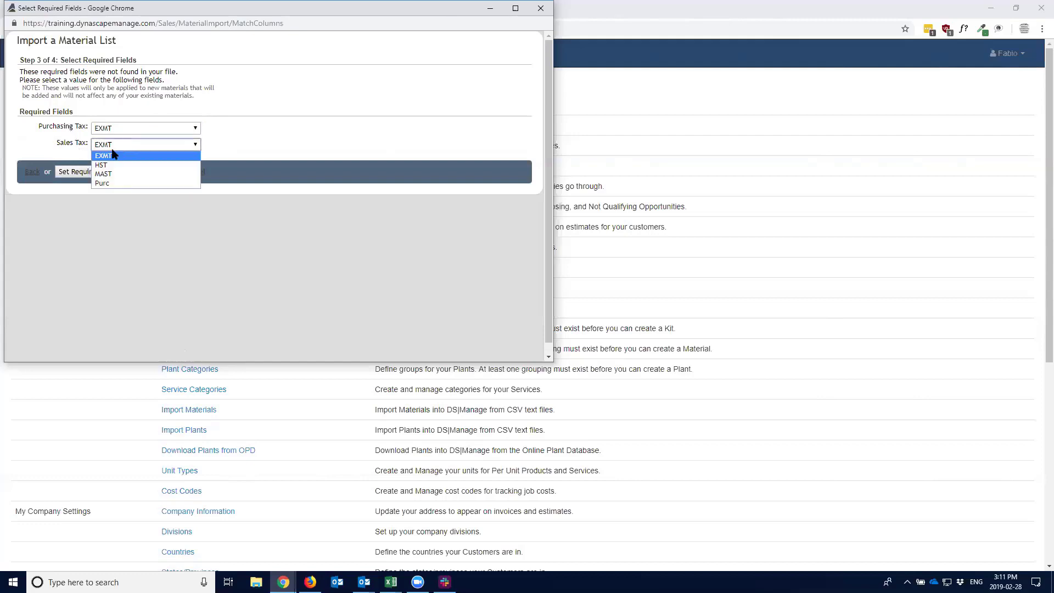
{"action": "left_click", "coordinate": [79, 147]}
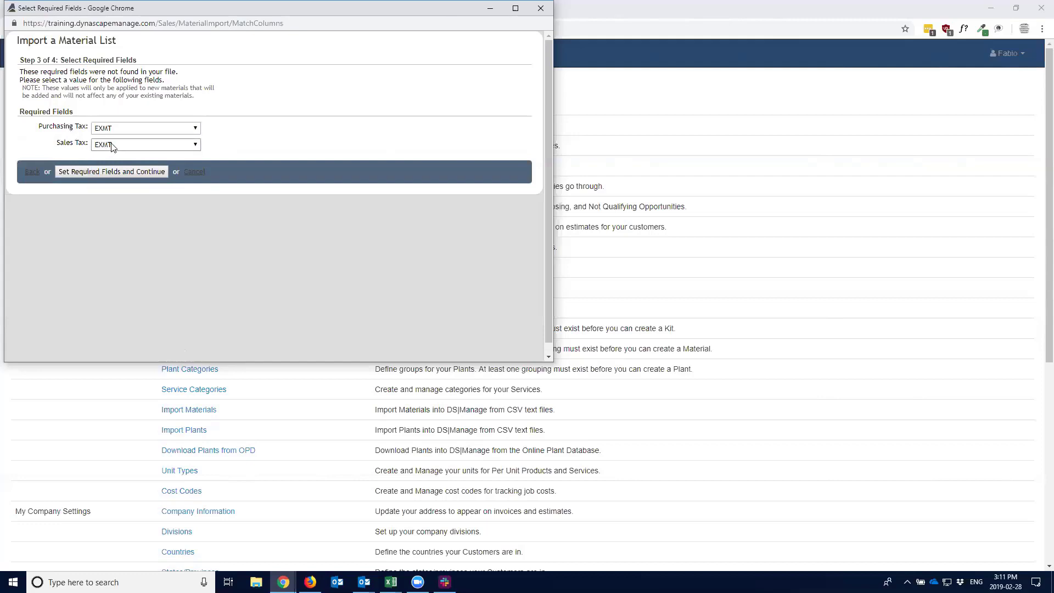
{"action": "left_click", "coordinate": [108, 172]}
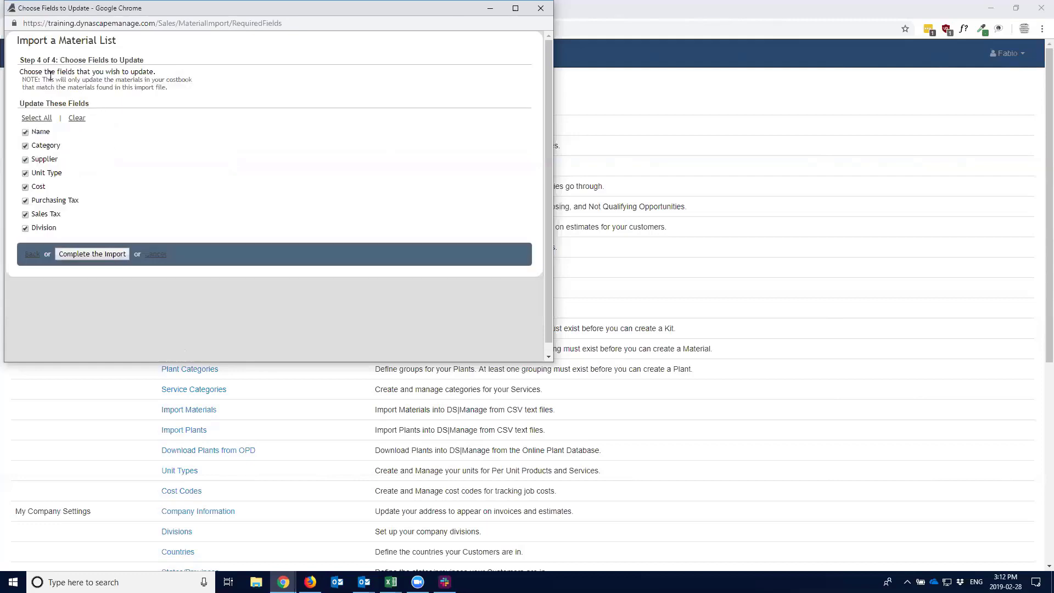
Step: Complete the material import with all update fields selected, and close the import window
{"action": "left_click_drag", "start_coordinate": [36, 60], "coordinate": [136, 61]}
{"action": "left_click", "coordinate": [88, 109]}
{"action": "left_click", "coordinate": [76, 254]}
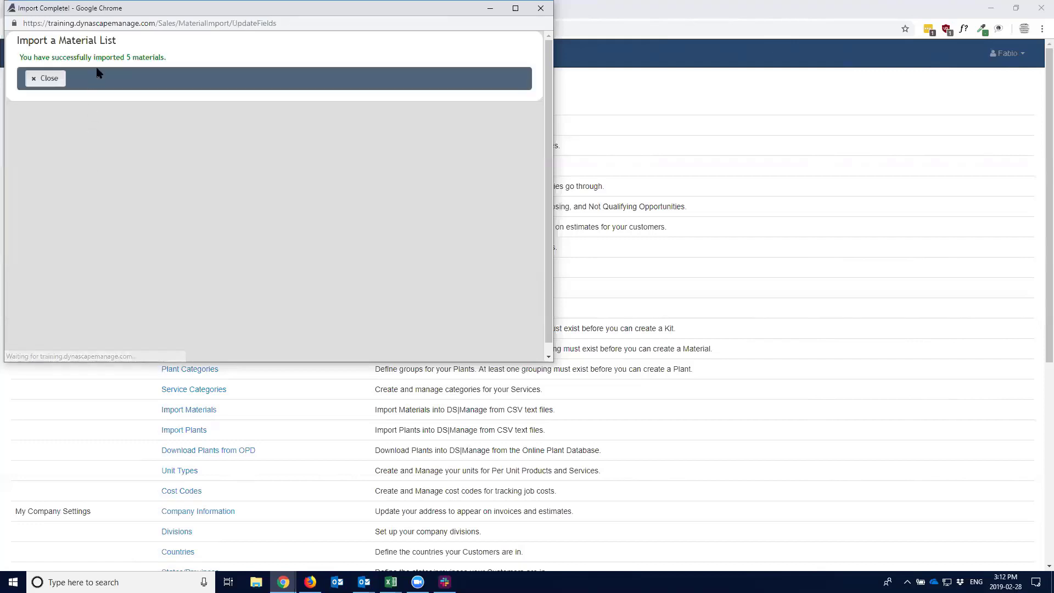
{"action": "left_click_drag", "start_coordinate": [106, 58], "coordinate": [159, 58]}
{"action": "left_click", "coordinate": [123, 58]}
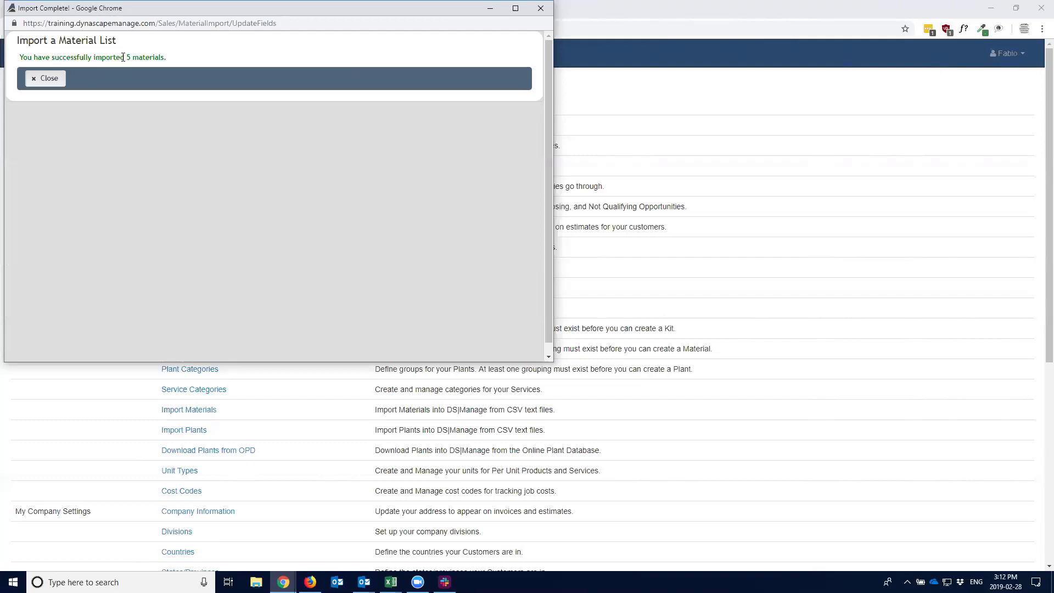
{"action": "left_click", "coordinate": [60, 78]}
Step: Open the Costbook's materials list and check the costs of the Oakville Supply House materials
{"action": "left_click", "coordinate": [471, 53]}
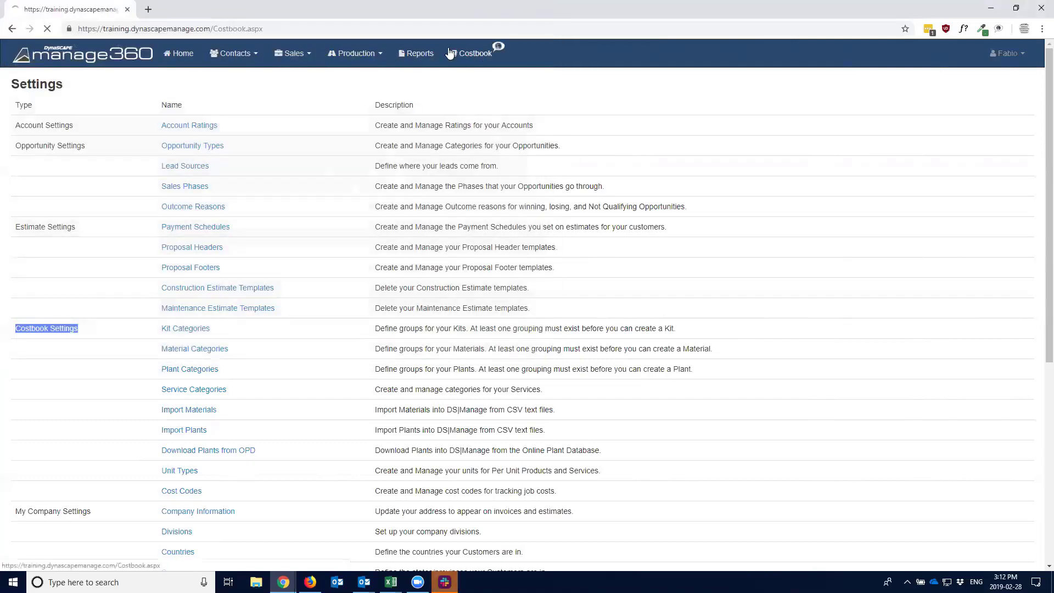
{"action": "left_click", "coordinate": [33, 191]}
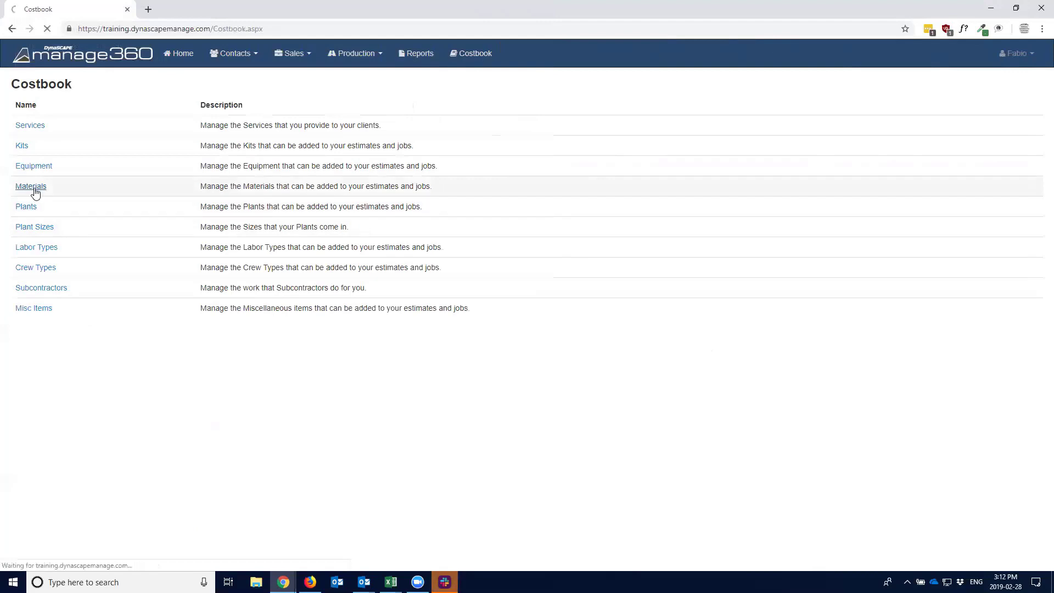
{"action": "left_click_drag", "start_coordinate": [887, 212], "coordinate": [900, 269]}
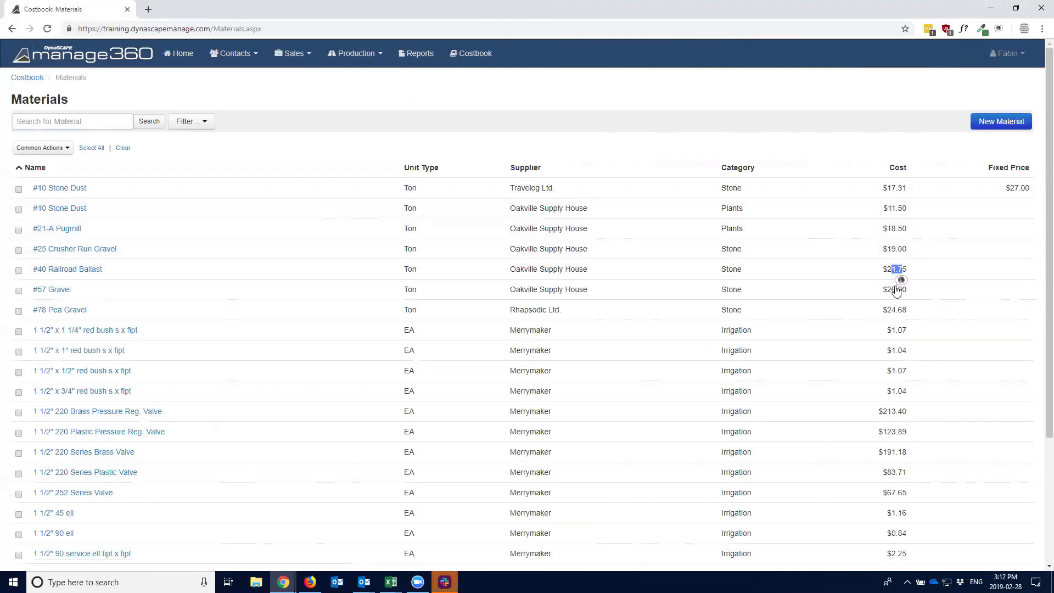